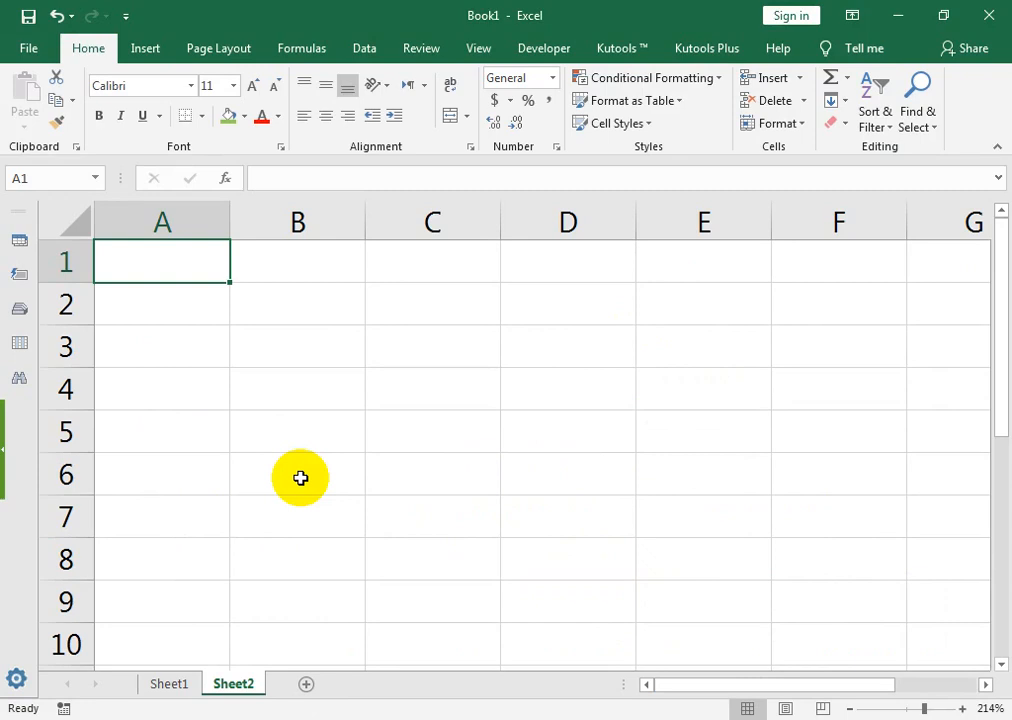
Step: Fill a trial number series down column B from B3, then clear it
{"action": "key", "text": "Right"}
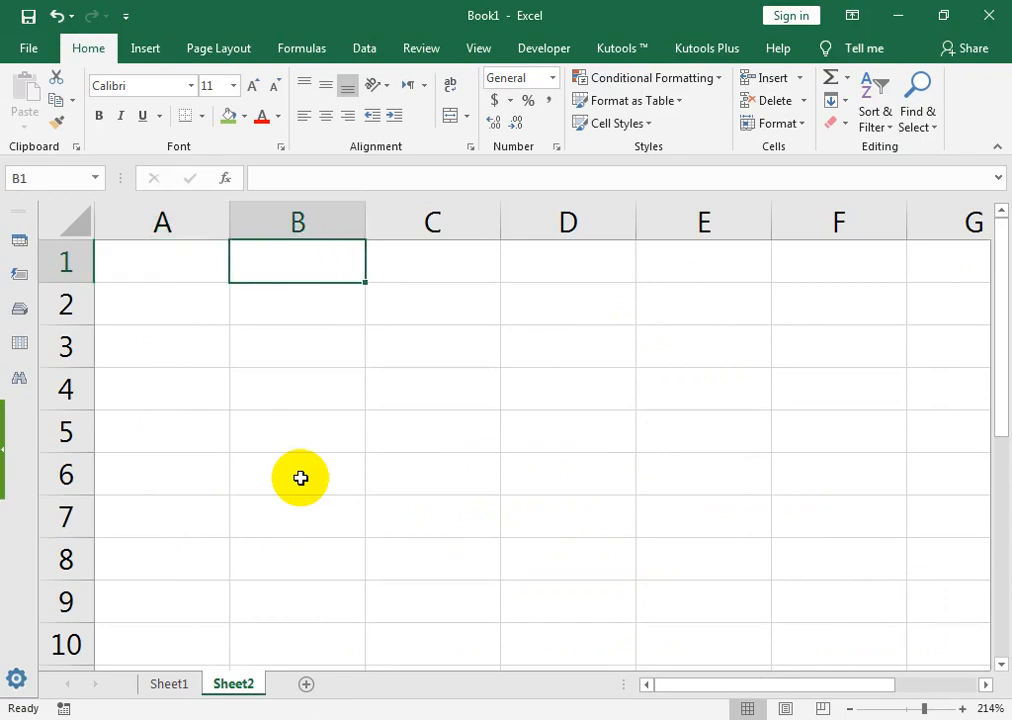
{"action": "key", "text": "Down"}
{"action": "key", "text": "Down"}
{"action": "type", "text": "1"}
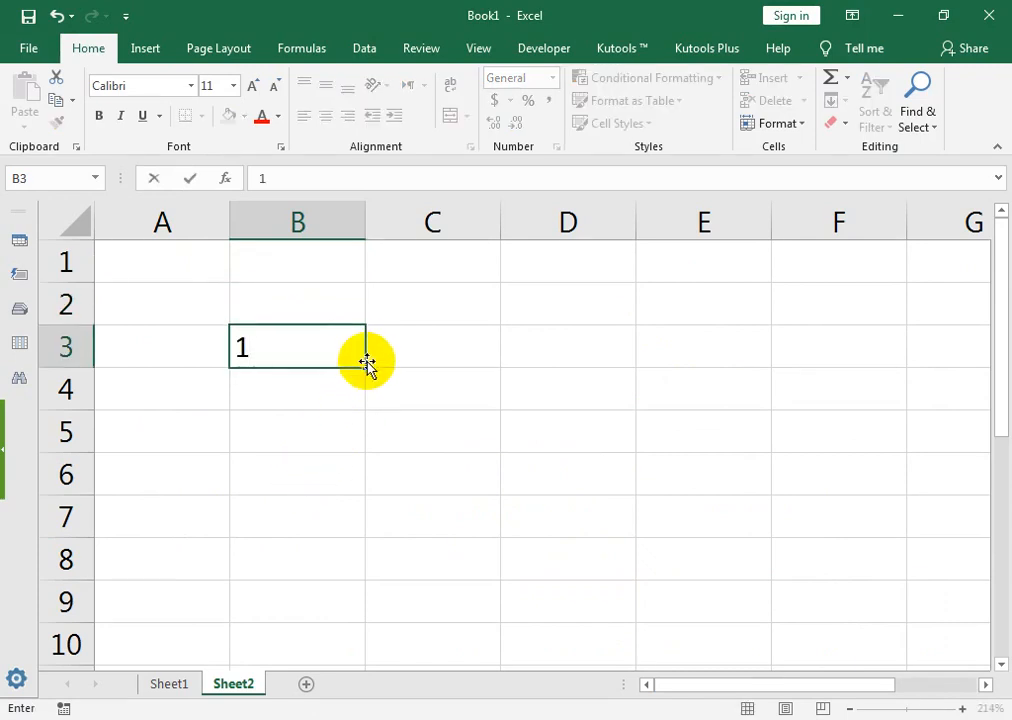
{"action": "left_click_drag", "start_coordinate": [366, 368], "coordinate": [354, 600]}
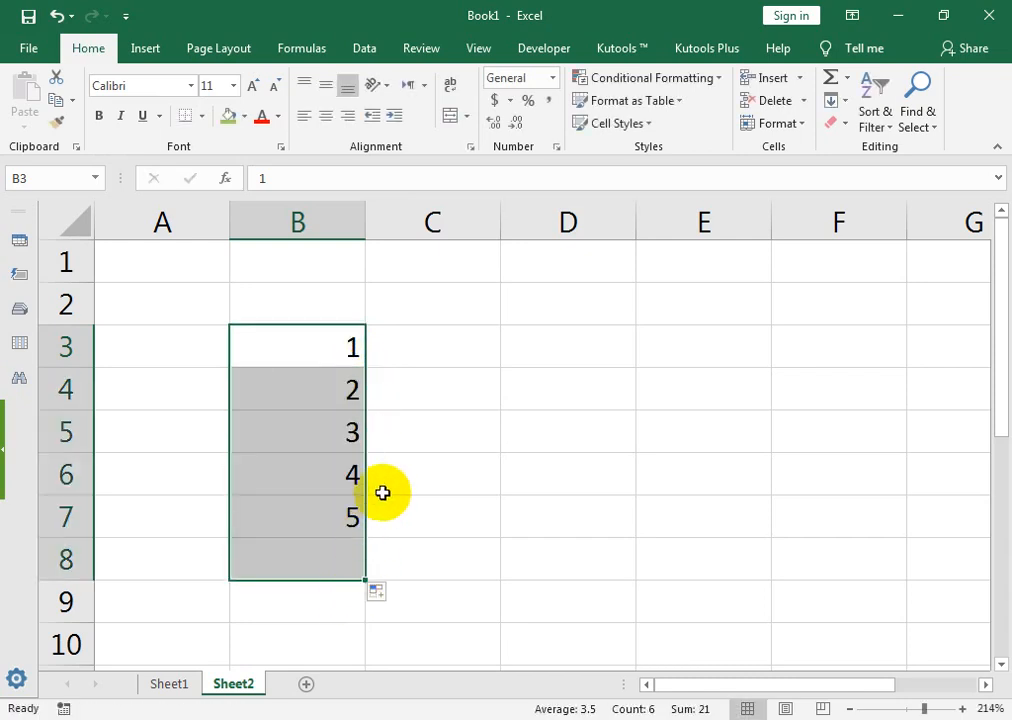
{"action": "key", "text": "Delete"}
Step: Enter jan in C3 and fill the month series jan–aug down to C10
{"action": "key", "text": "Right"}
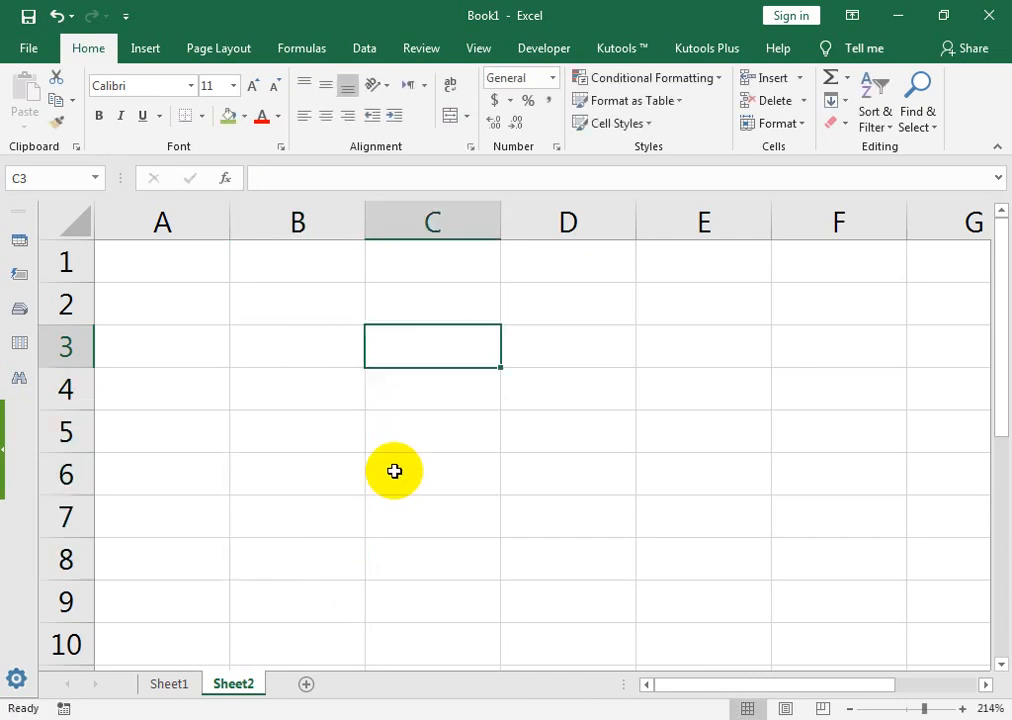
{"action": "type", "text": "jan"}
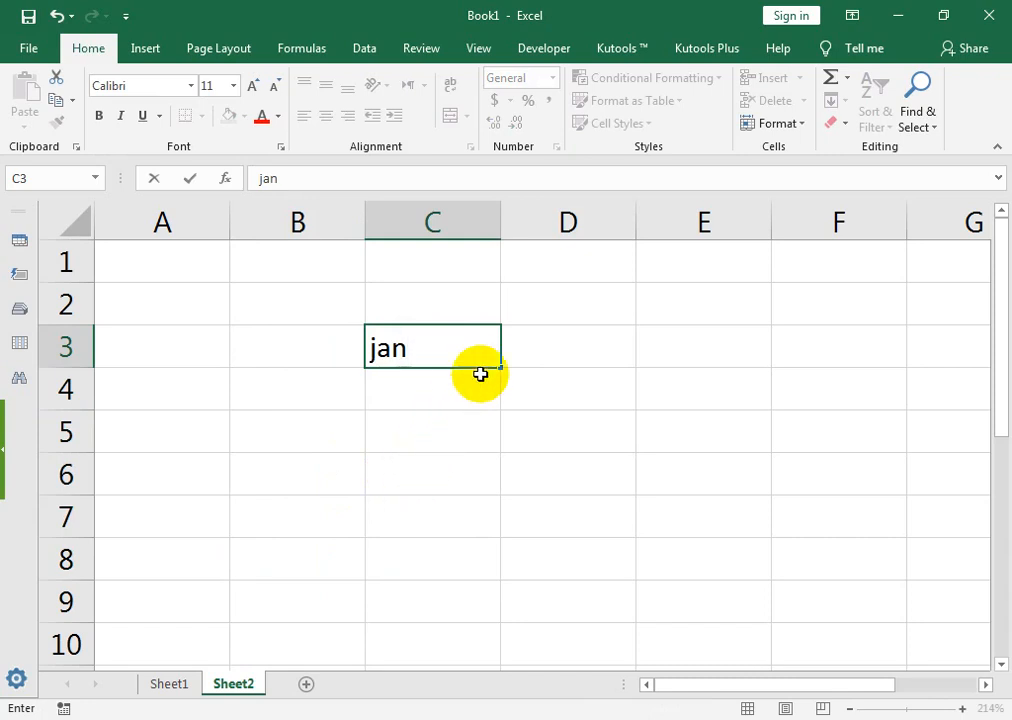
{"action": "left_click_drag", "start_coordinate": [498, 369], "coordinate": [495, 658]}
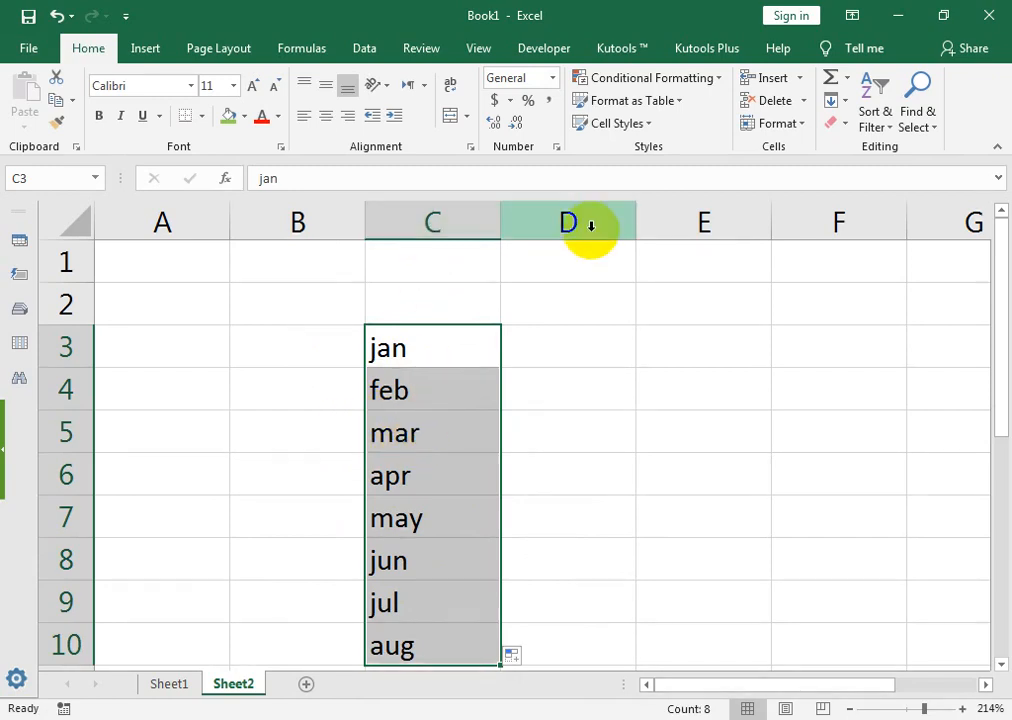
{"action": "left_click", "coordinate": [345, 343]}
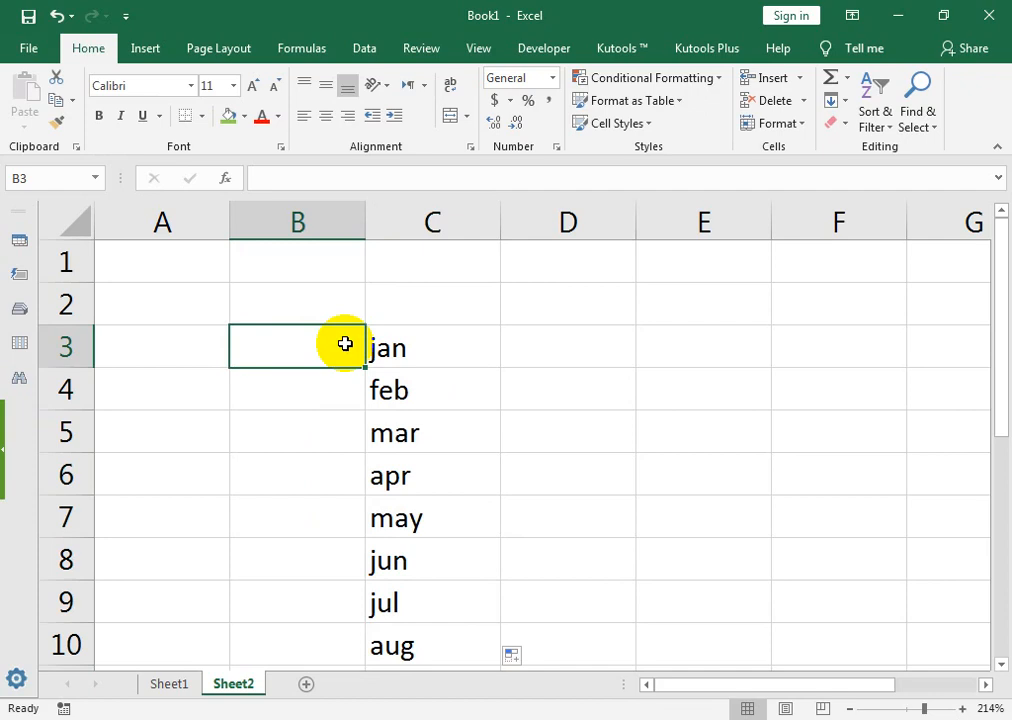
Step: Enter 1 and 2 in B3:B4 and auto-fill the number series down column B
{"action": "type", "text": "1"}
{"action": "key", "text": "Return"}
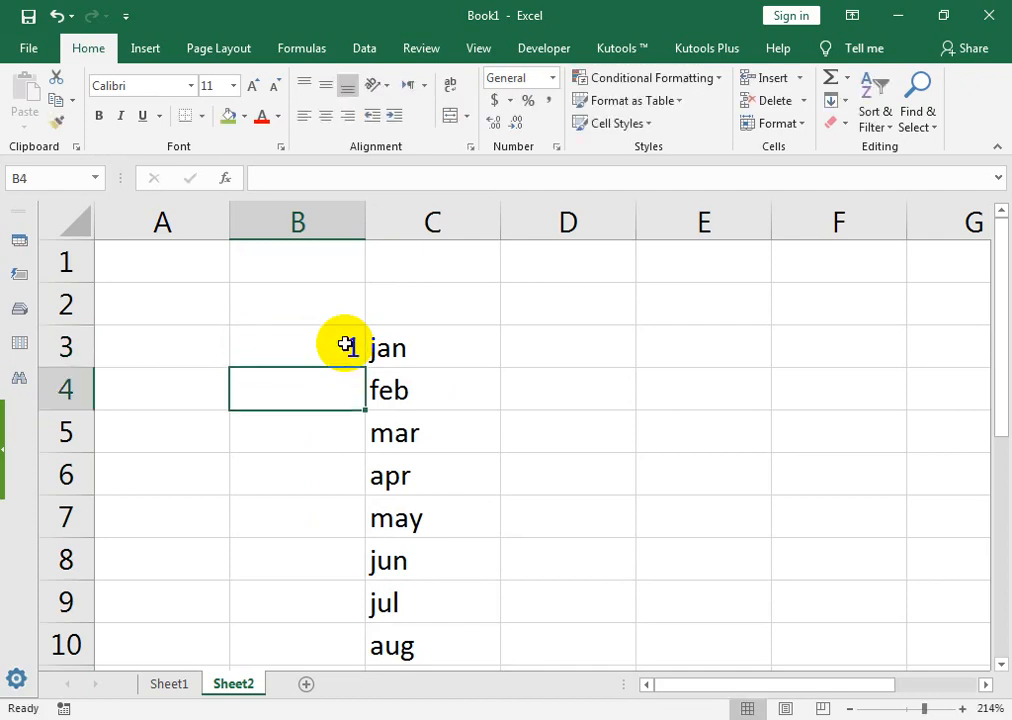
{"action": "type", "text": "2"}
{"action": "key", "text": "Return"}
{"action": "left_click_drag", "start_coordinate": [345, 343], "coordinate": [352, 389]}
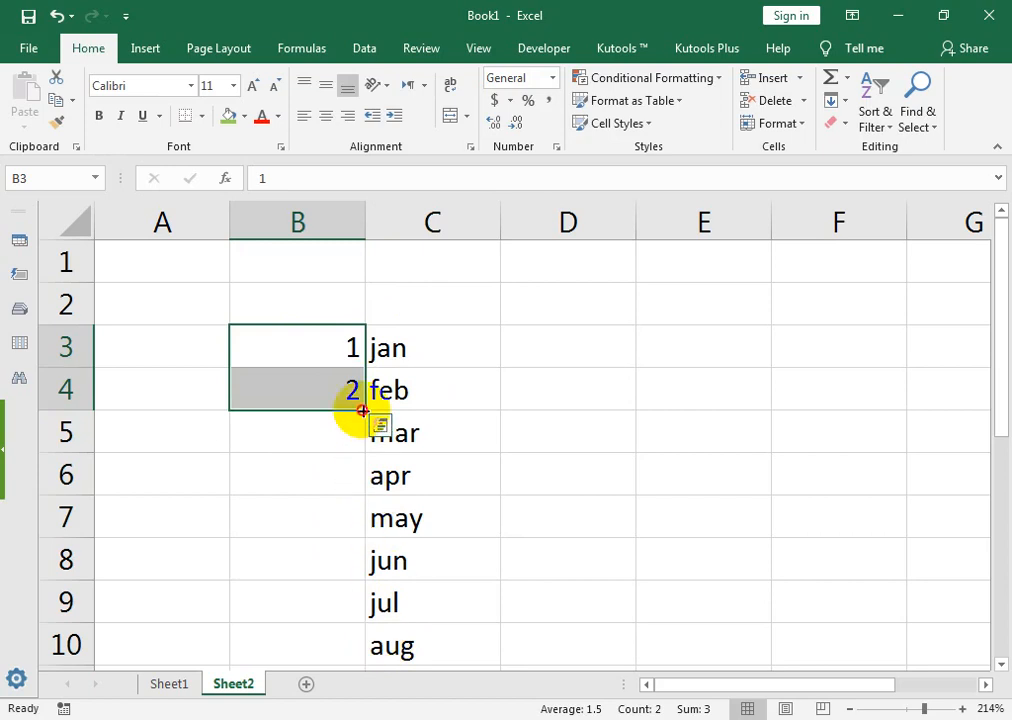
{"action": "double_click", "coordinate": [363, 410]}
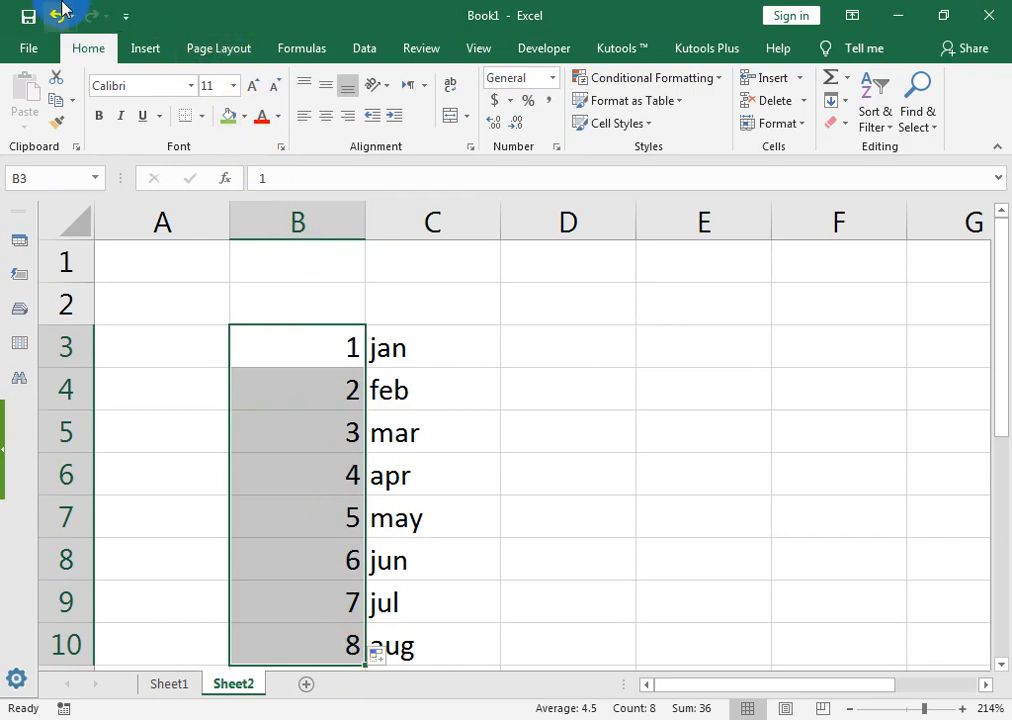
Step: Undo the auto-fill and drag the 1–2 series down to 8 in B10
{"action": "left_click", "coordinate": [62, 8]}
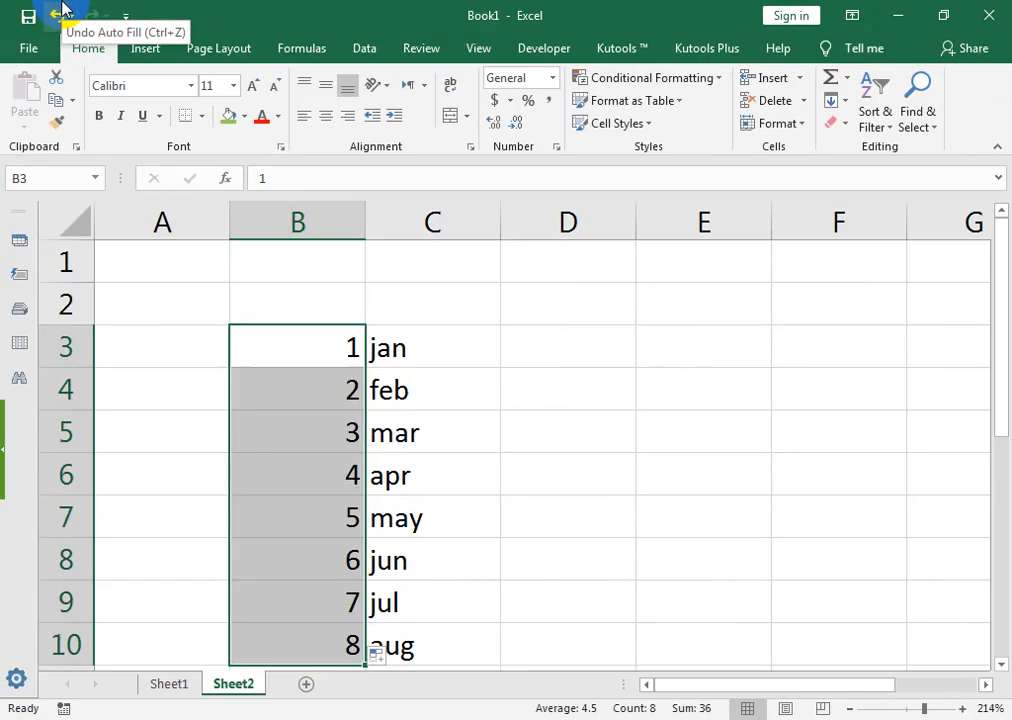
{"action": "left_click", "coordinate": [118, 25]}
{"action": "left_click_drag", "start_coordinate": [255, 328], "coordinate": [262, 404]}
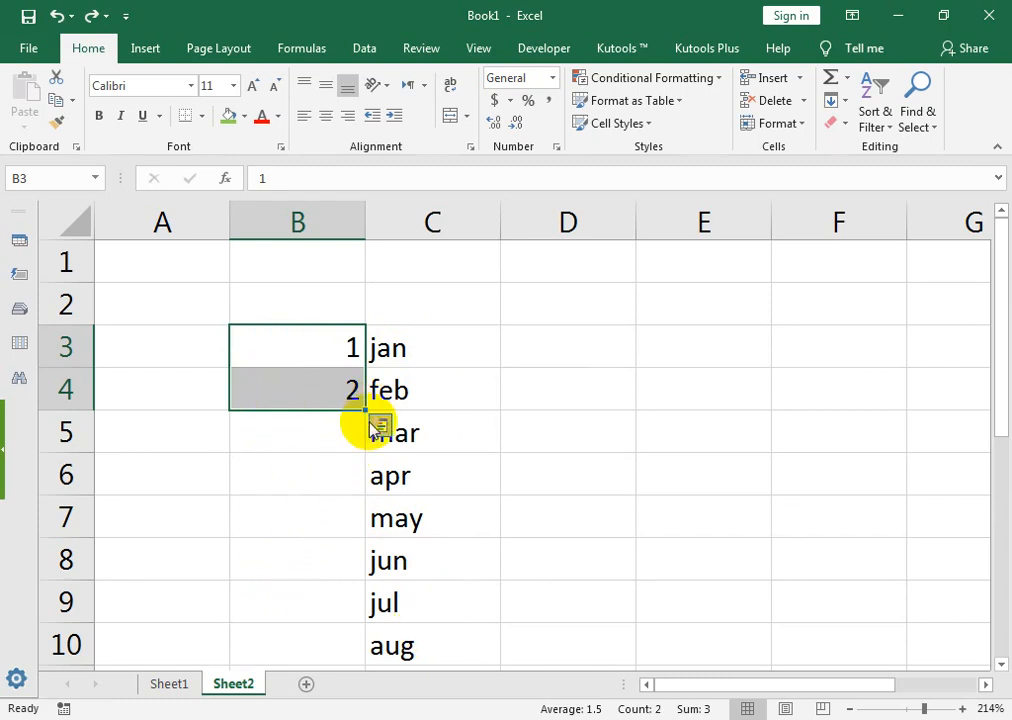
{"action": "left_click_drag", "start_coordinate": [358, 406], "coordinate": [355, 528]}
{"action": "key", "text": "ctrl+z"}
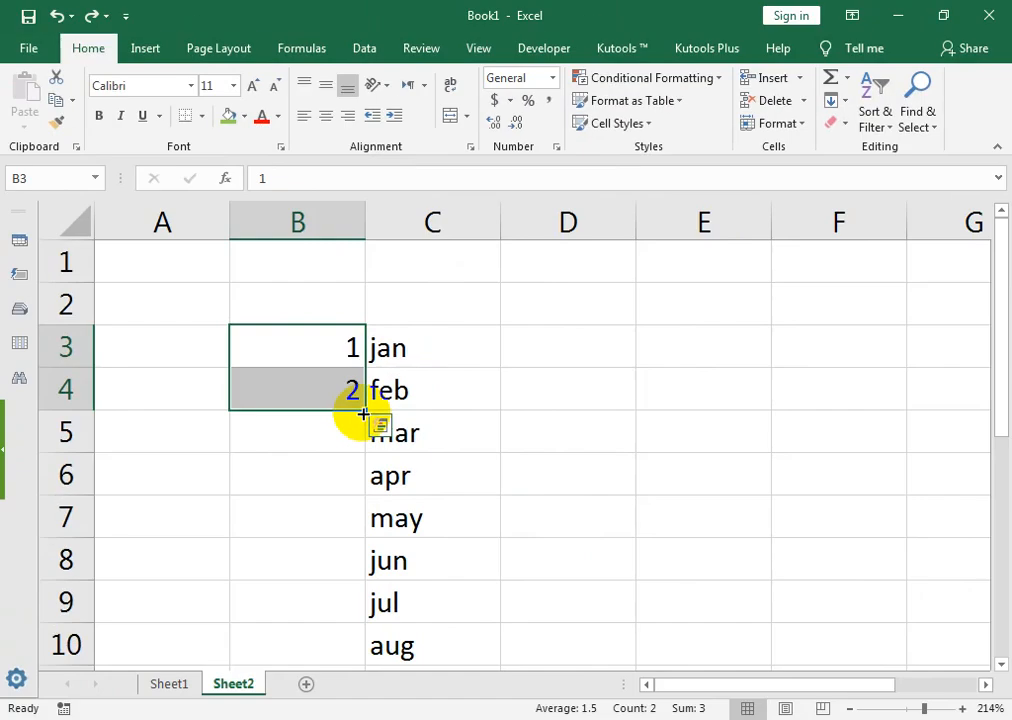
{"action": "left_click_drag", "start_coordinate": [362, 412], "coordinate": [362, 655]}
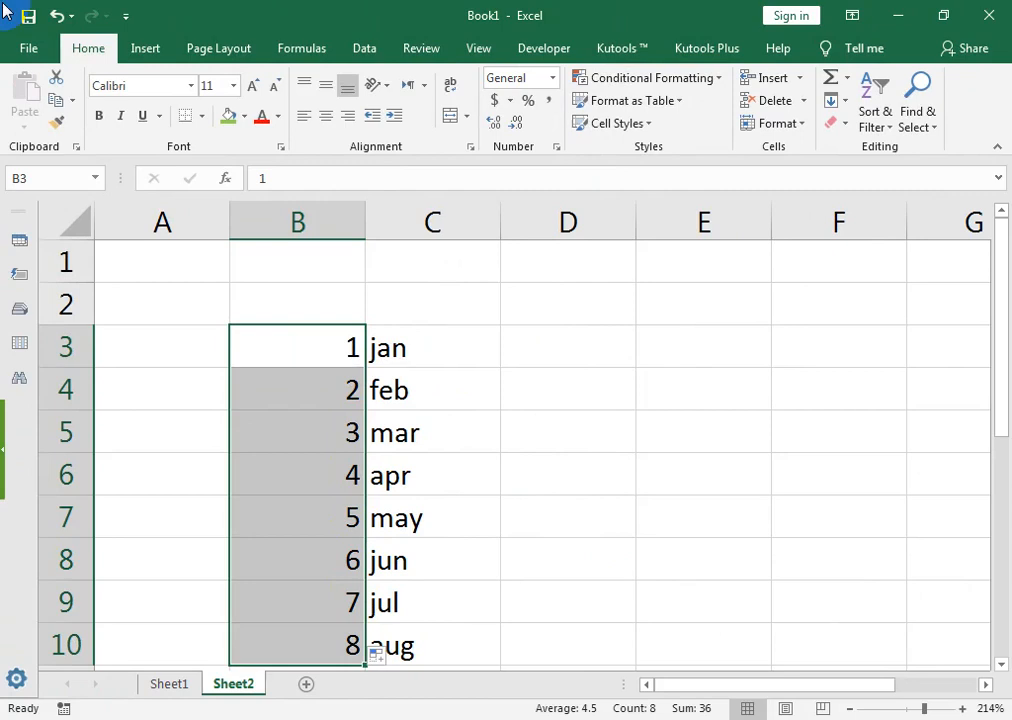
Step: Enter 45, 87, 23, 65, 98, 54, 21 into D3:D9
{"action": "key", "text": "Right"}
{"action": "key", "text": "Right"}
{"action": "key", "text": "Right"}
{"action": "key", "text": "Right"}
{"action": "key", "text": "Right"}
{"action": "key", "text": "Right"}
{"action": "key", "text": "Left"}
{"action": "key", "text": "Left"}
{"action": "key", "text": "Left"}
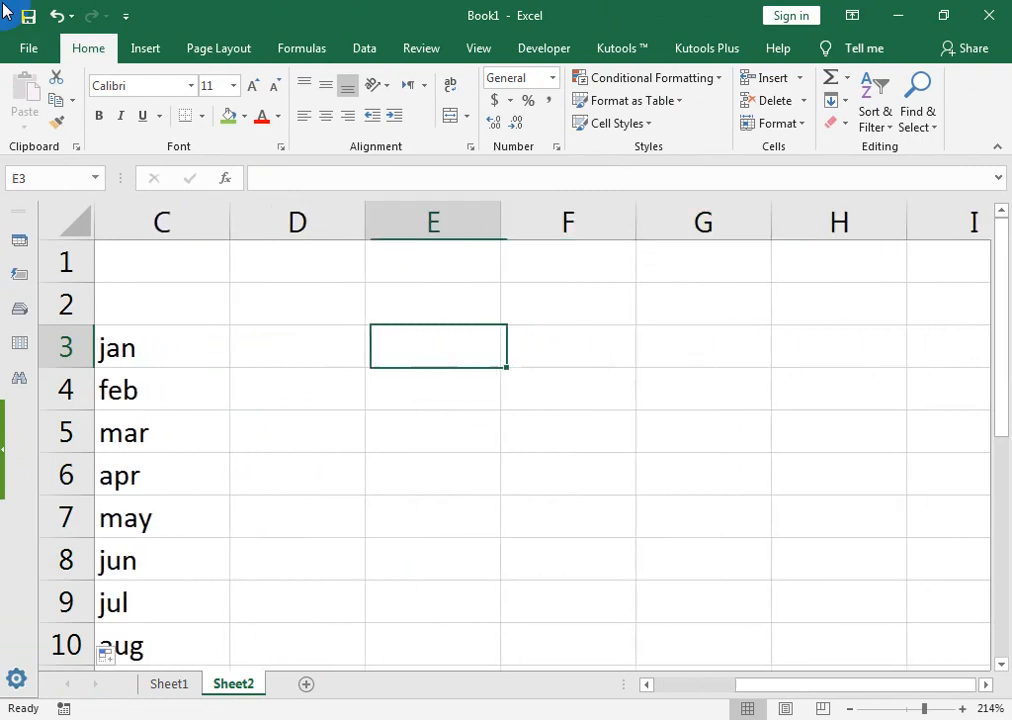
{"action": "key", "text": "Left"}
{"action": "type", "text": "45 87 23 65 98 "}
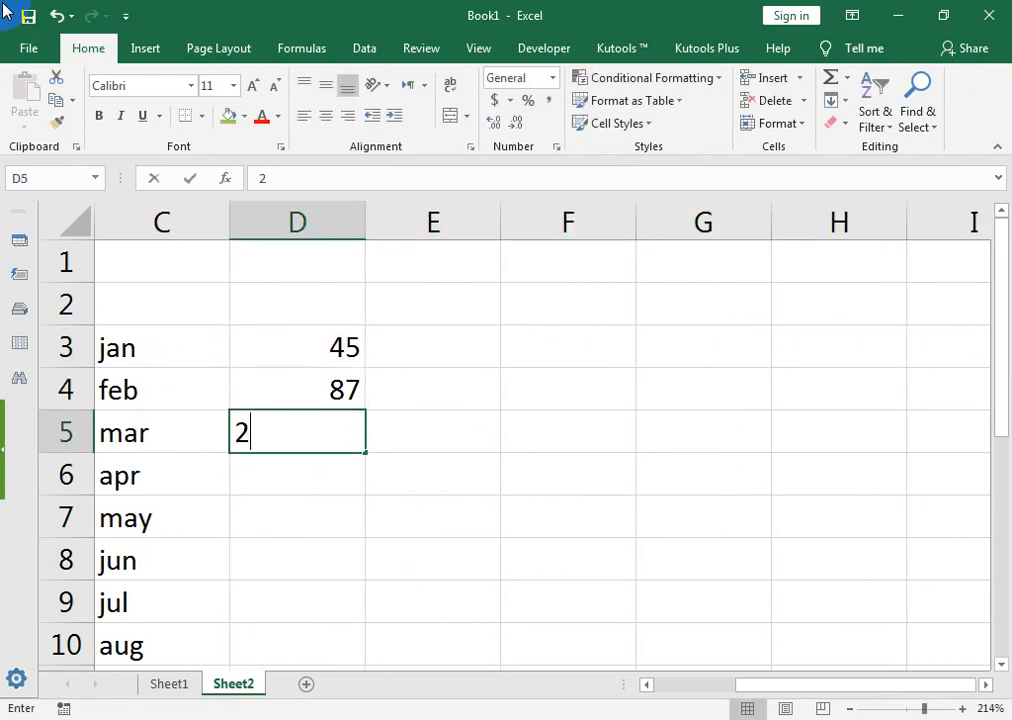
{"action": "type", "text": "54"}
{"action": "key", "text": "Return"}
{"action": "type", "text": "21"}
Step: Enter 12, 87, 25, 63, 52, 98 down column E from E3
{"action": "key", "text": "Return"}
{"action": "key", "text": "Right"}
{"action": "key", "text": "Up"}
{"action": "key", "text": "Up"}
{"action": "key", "text": "Up"}
{"action": "key", "text": "Up"}
{"action": "key", "text": "Up"}
{"action": "key", "text": "Up"}
{"action": "key", "text": "Up"}
{"action": "type", "text": "12"}
{"action": "key", "text": "Return"}
{"action": "type", "text": "54"}
{"action": "key", "text": "Return"}
{"action": "type", "text": "87"}
{"action": "key", "text": "Return"}
{"action": "type", "text": "25"}
{"action": "key", "text": "Return"}
{"action": "type", "text": "63"}
{"action": "key", "text": "Return"}
{"action": "type", "text": "2"}
{"action": "key", "text": "ctrl+Return"}
{"action": "type", "text": "52"}
{"action": "key", "text": "Return"}
{"action": "type", "text": "98"}
{"action": "key", "text": "Tab"}
{"action": "key", "text": "Up"}
{"action": "key", "text": "Up"}
{"action": "key", "text": "Up"}
{"action": "key", "text": "Up"}
{"action": "key", "text": "Up"}
{"action": "key", "text": "Up"}
Step: Enter 45, 87, 54, 21, 65, 98, 62 into F3:F9
{"action": "key", "text": "Left"}
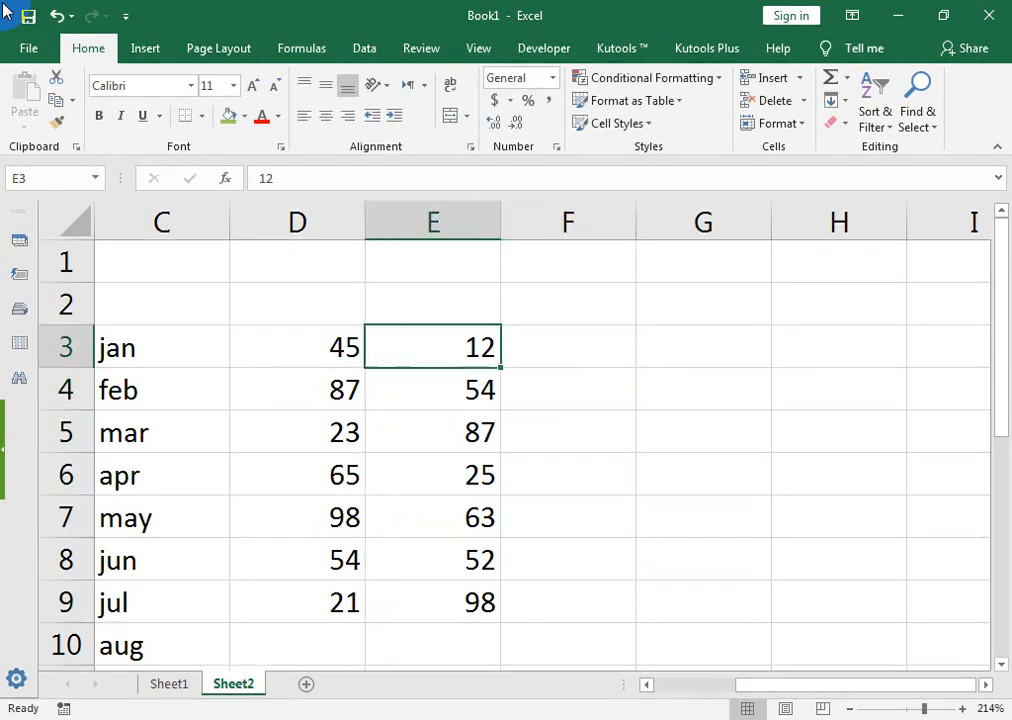
{"action": "key", "text": "Left"}
{"action": "key", "text": "Right"}
{"action": "key", "text": "Right"}
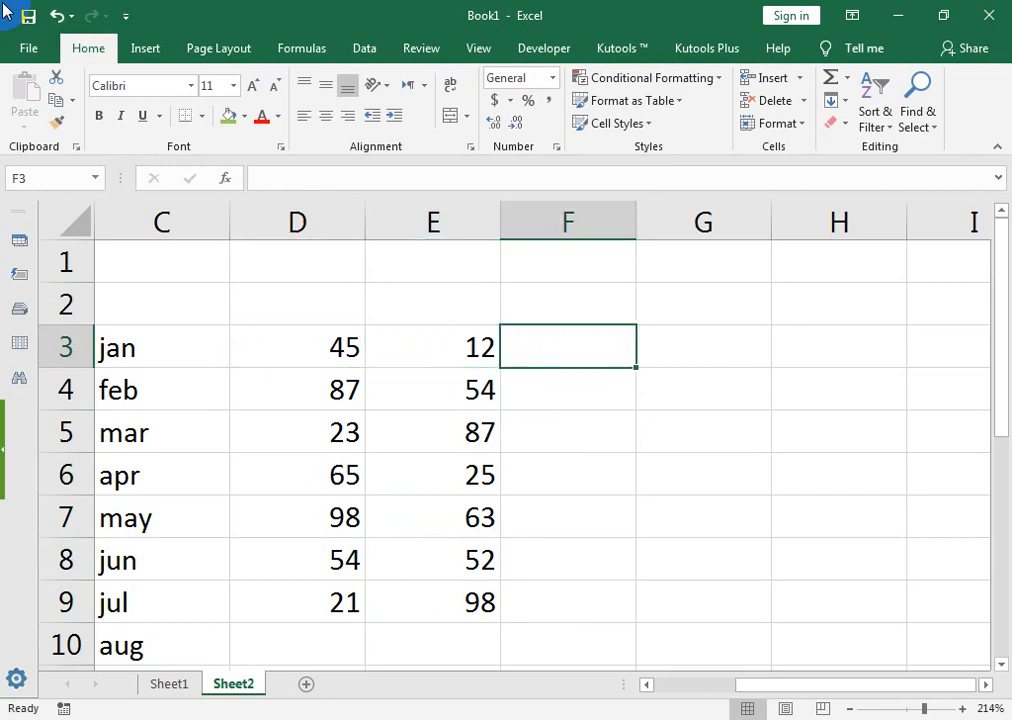
{"action": "type", "text": "45"}
{"action": "key", "text": "Return"}
{"action": "type", "text": "87"}
{"action": "key", "text": "Return"}
{"action": "type", "text": "54"}
{"action": "key", "text": "Return"}
{"action": "type", "text": "21"}
{"action": "key", "text": "Return"}
{"action": "type", "text": "65"}
{"action": "key", "text": "Return"}
{"action": "type", "text": "98"}
{"action": "key", "text": "Return"}
{"action": "type", "text": "62"}
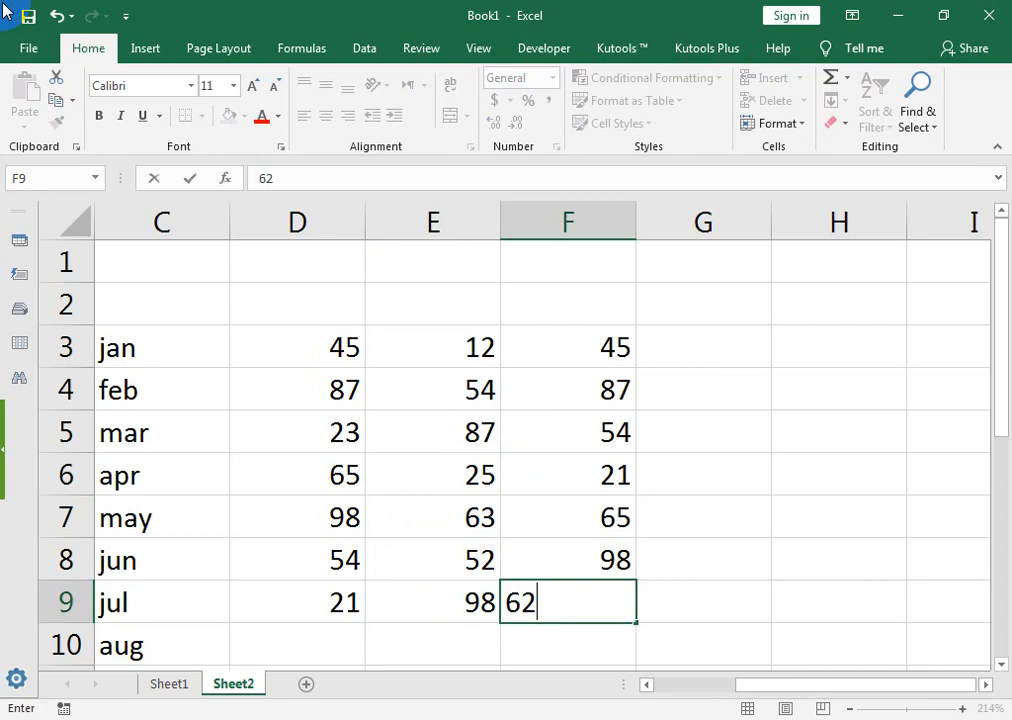
{"action": "key", "text": "Tab"}
{"action": "key", "text": "Up"}
{"action": "key", "text": "Up"}
{"action": "key", "text": "Up"}
{"action": "key", "text": "Up"}
{"action": "key", "text": "Up"}
{"action": "key", "text": "Up"}
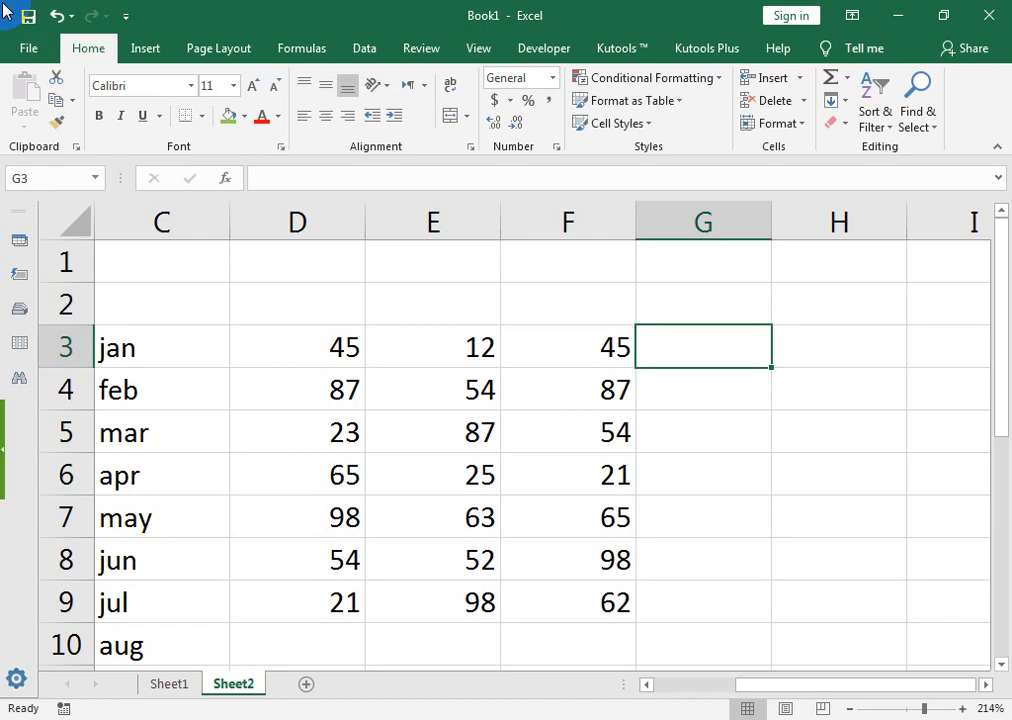
Step: Try a =SUM(D3:F3) total in G3, copy it down, then clear it
{"action": "key", "text": "alt+equal"}
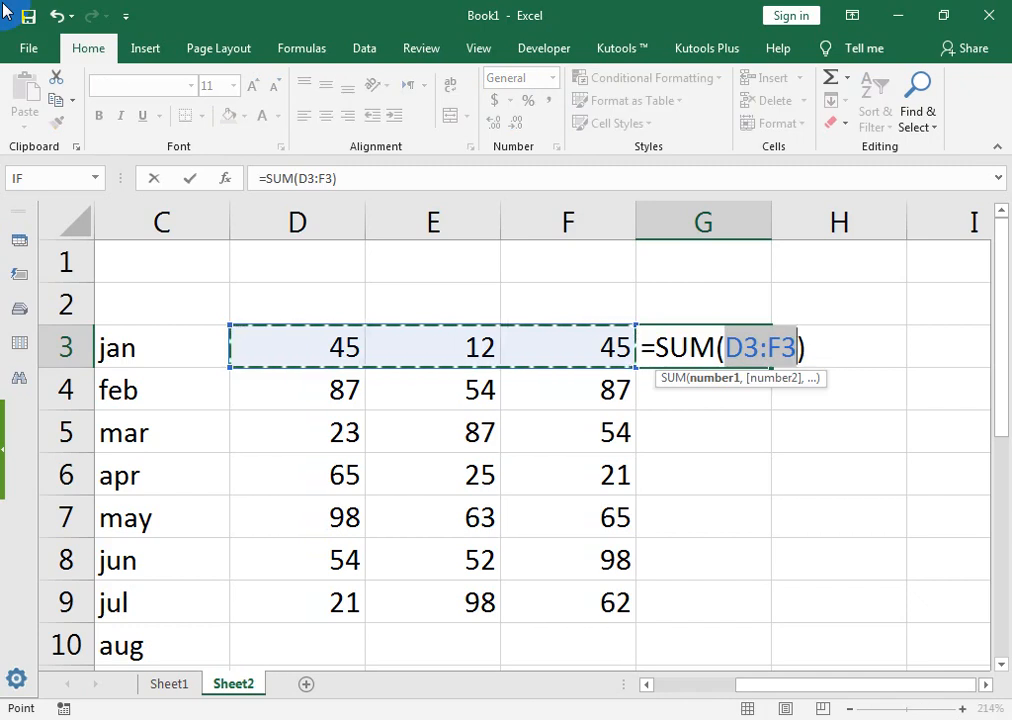
{"action": "key", "text": "Return"}
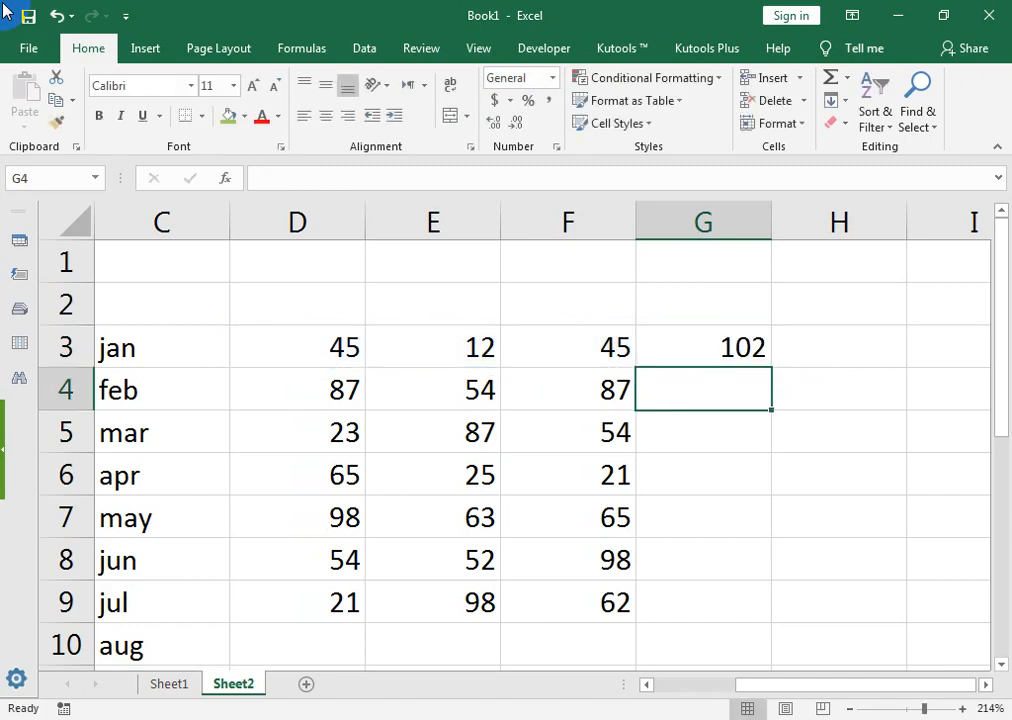
{"action": "key", "text": "Up"}
{"action": "key", "text": "Delete"}
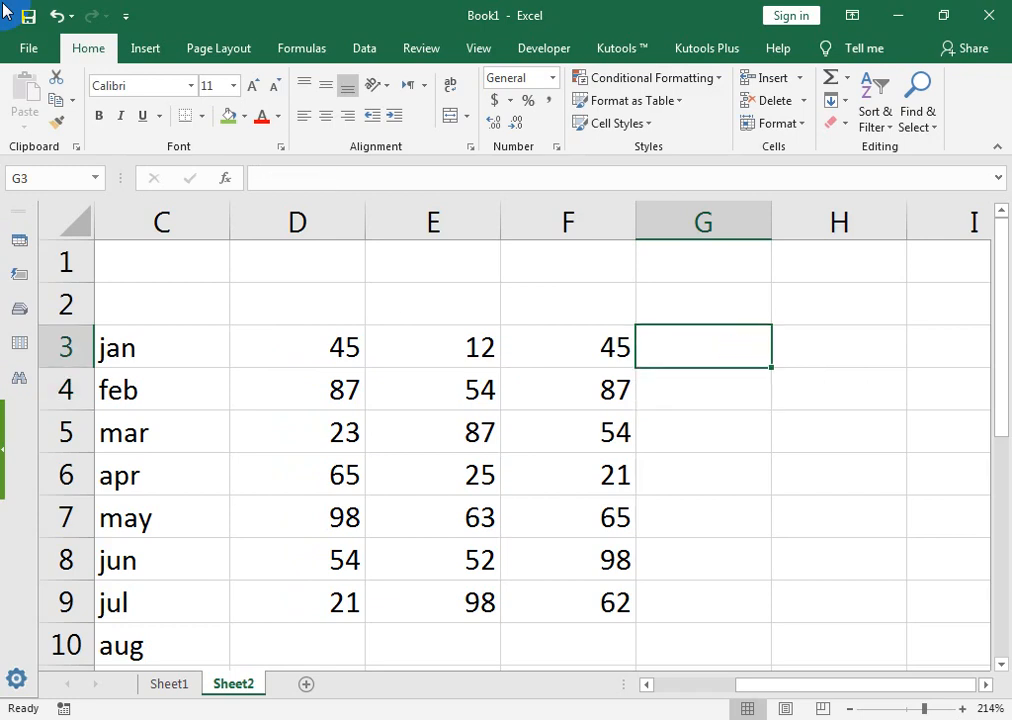
{"action": "key", "text": "alt+equal"}
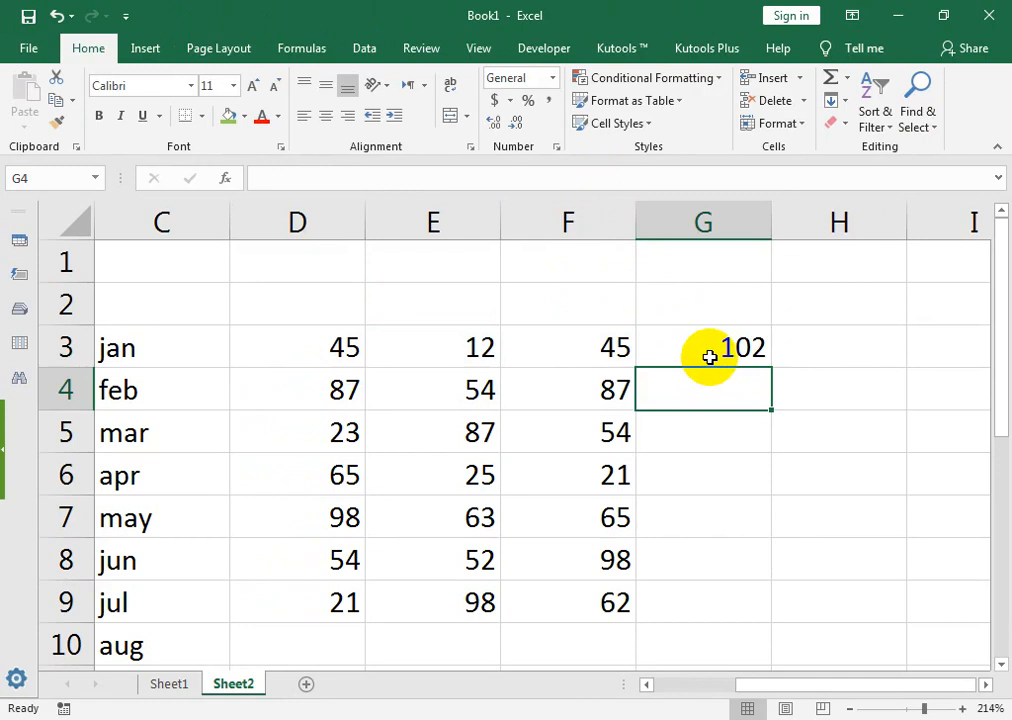
{"action": "left_click", "coordinate": [709, 357]}
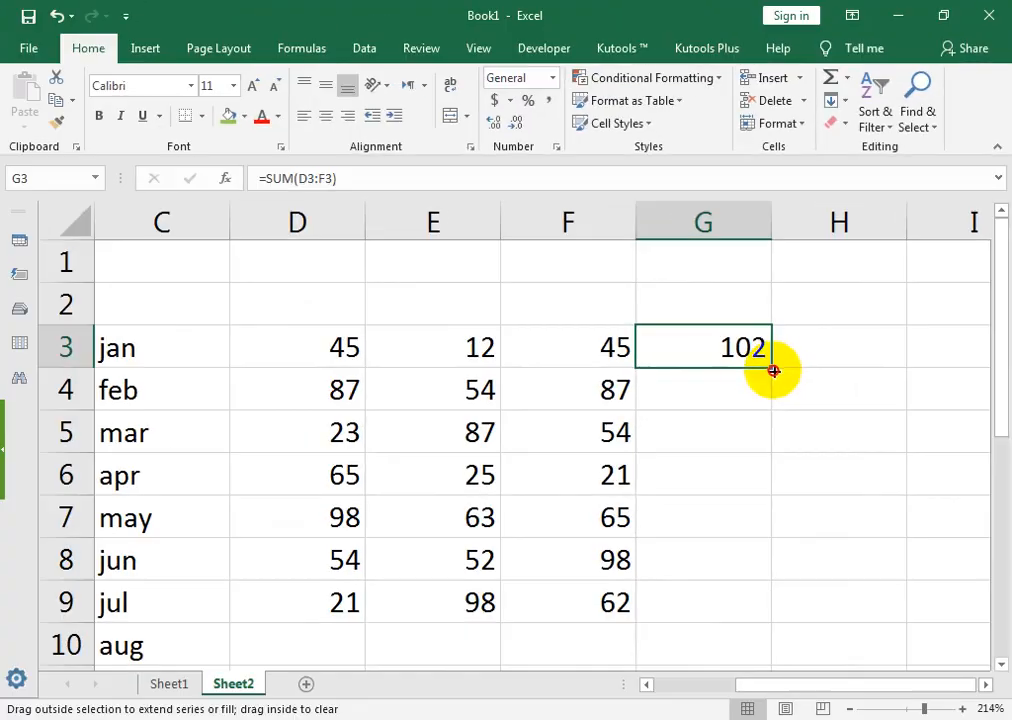
{"action": "left_click_drag", "start_coordinate": [771, 368], "coordinate": [749, 601]}
{"action": "key", "text": "Delete"}
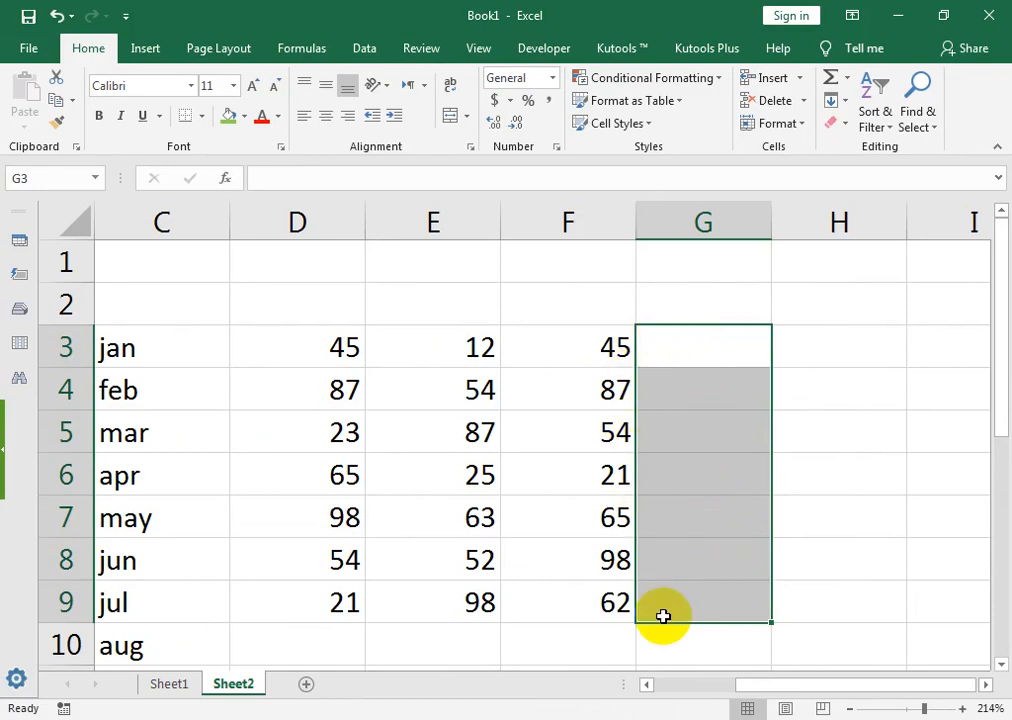
Step: AutoSum every row into G3:G9, giving totals 102 through 181
{"action": "key", "text": "alt+equal"}
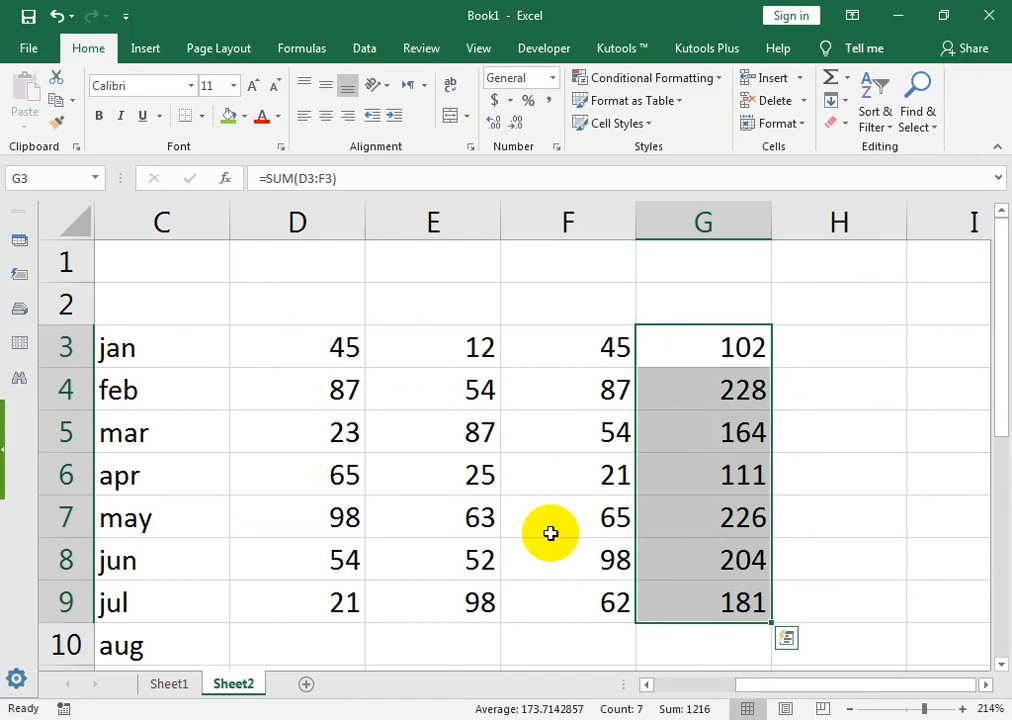
{"action": "key", "text": "Return"}
{"action": "key", "text": "Return"}
{"action": "key", "text": "ctrl+q"}
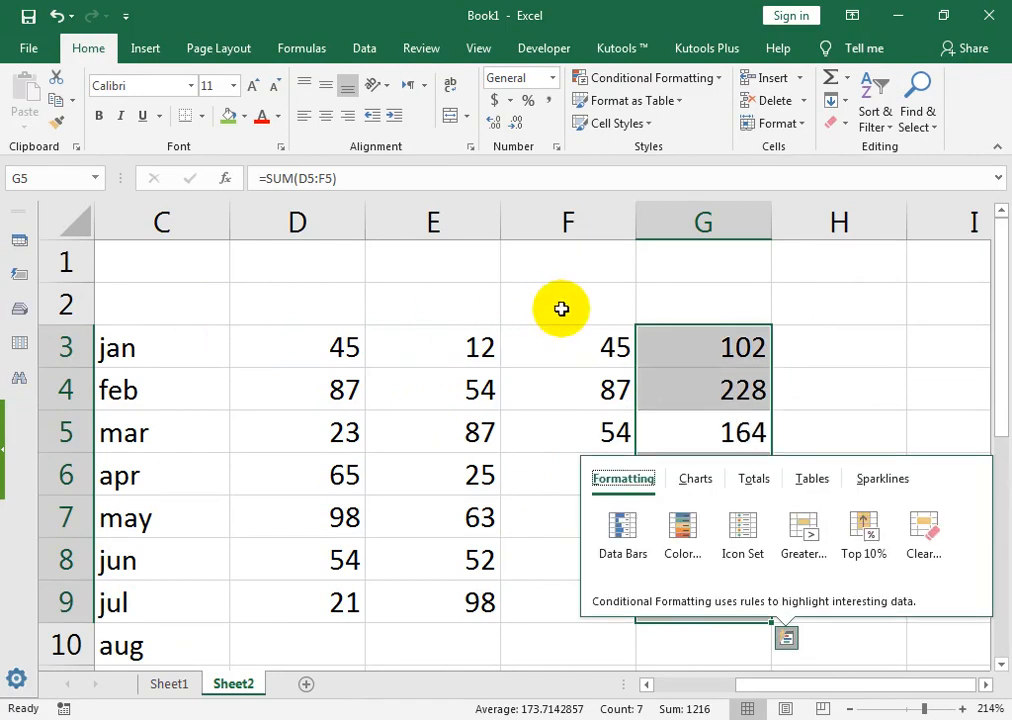
{"action": "key", "text": "Escape"}
{"action": "left_click_drag", "start_coordinate": [897, 355], "coordinate": [1000, 362]}
{"action": "left_click", "coordinate": [297, 319]}
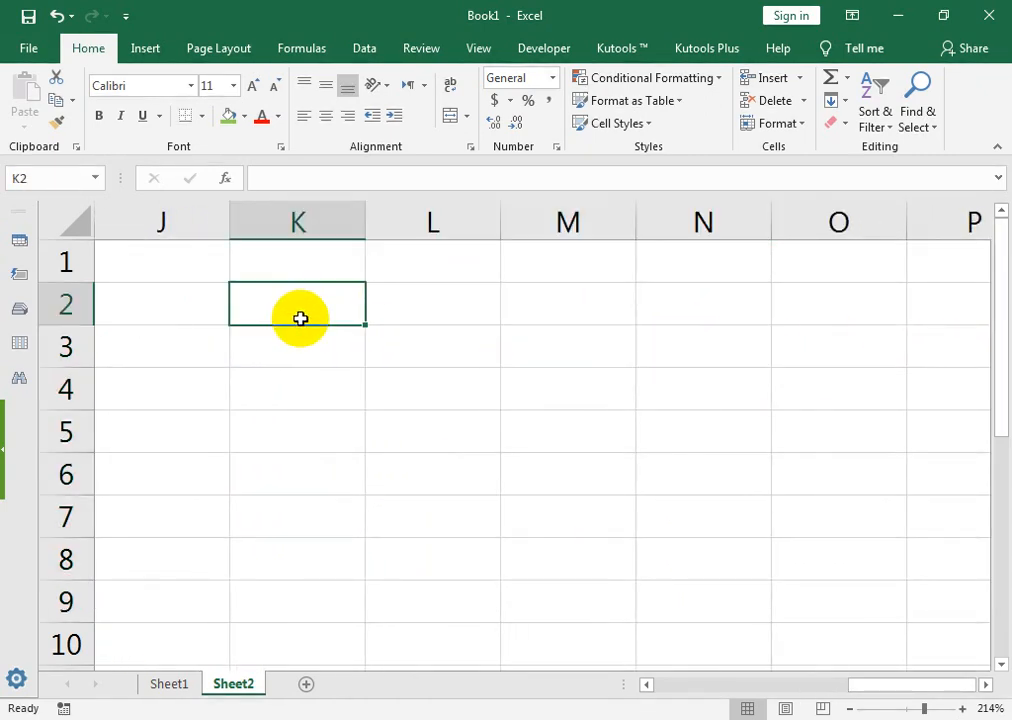
Step: Enter jan in K2 and fill the month series down to K9
{"action": "type", "text": "jan"}
{"action": "key", "text": "Return"}
{"action": "left_click", "coordinate": [314, 318]}
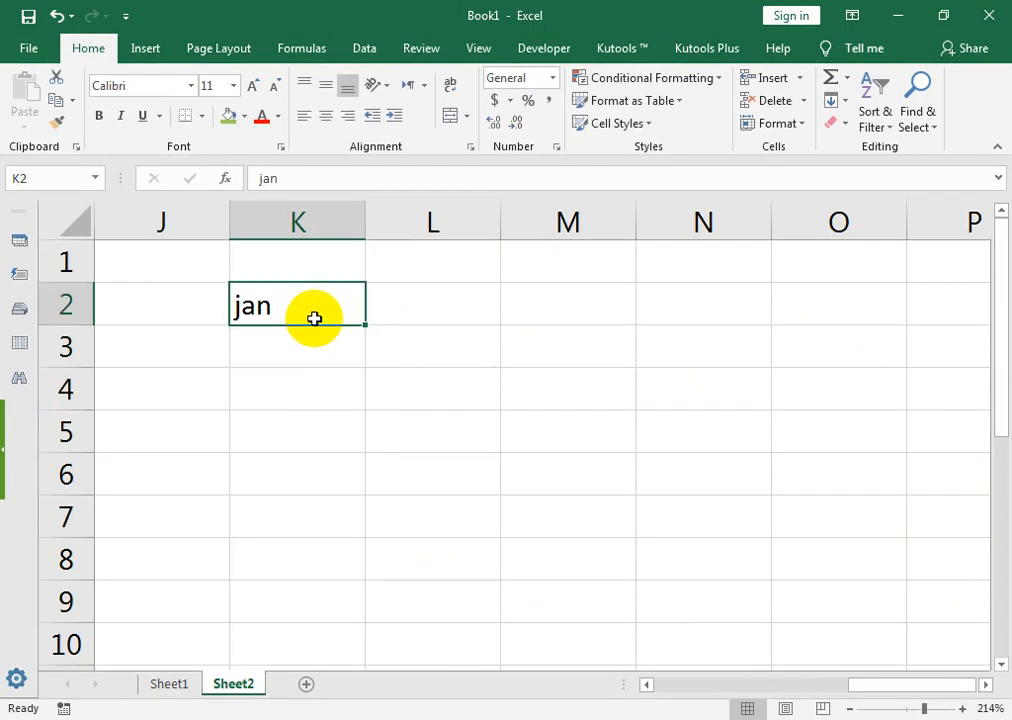
{"action": "left_click_drag", "start_coordinate": [366, 324], "coordinate": [361, 614]}
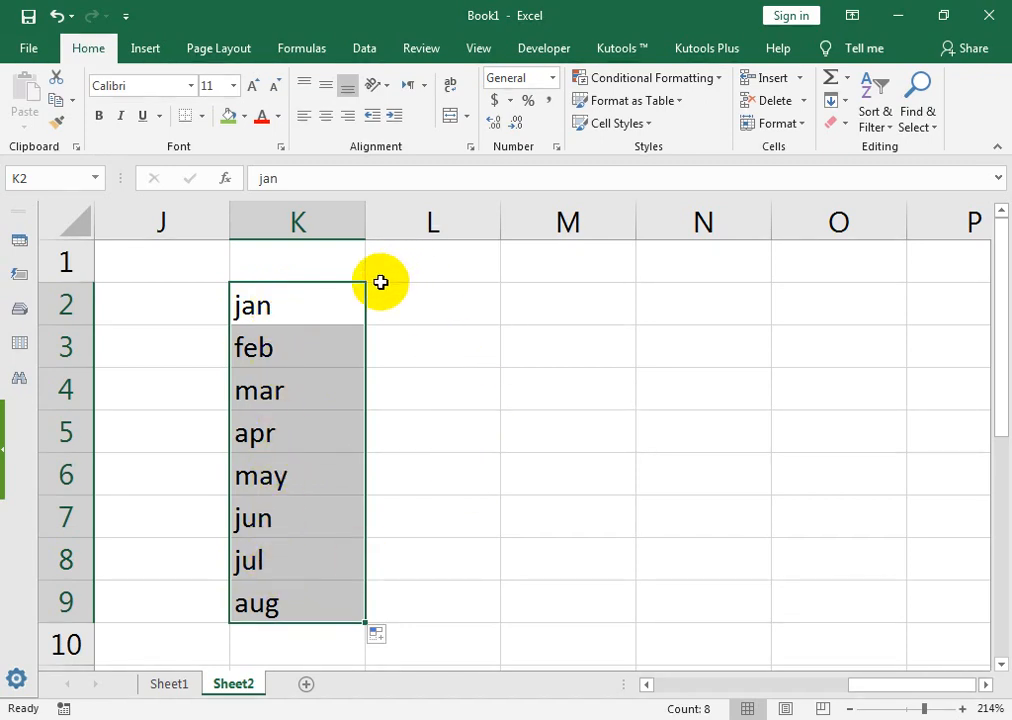
Step: Enter =UPPER(K2) in L2, fill it down to L9, then clear the results
{"action": "left_click", "coordinate": [441, 299]}
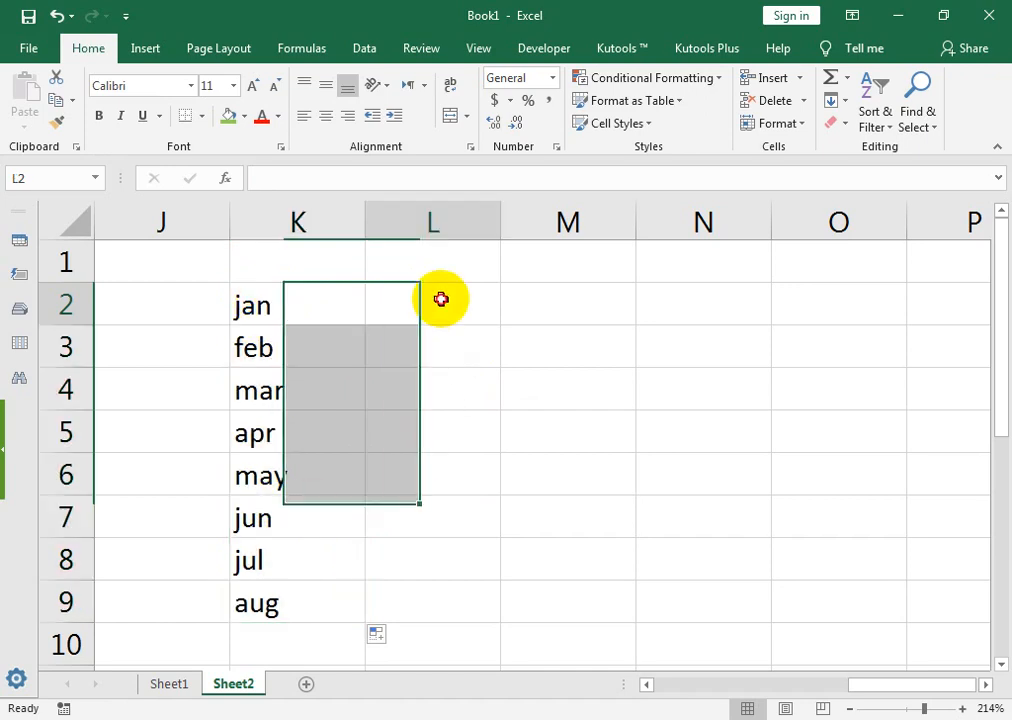
{"action": "type", "text": "=up"}
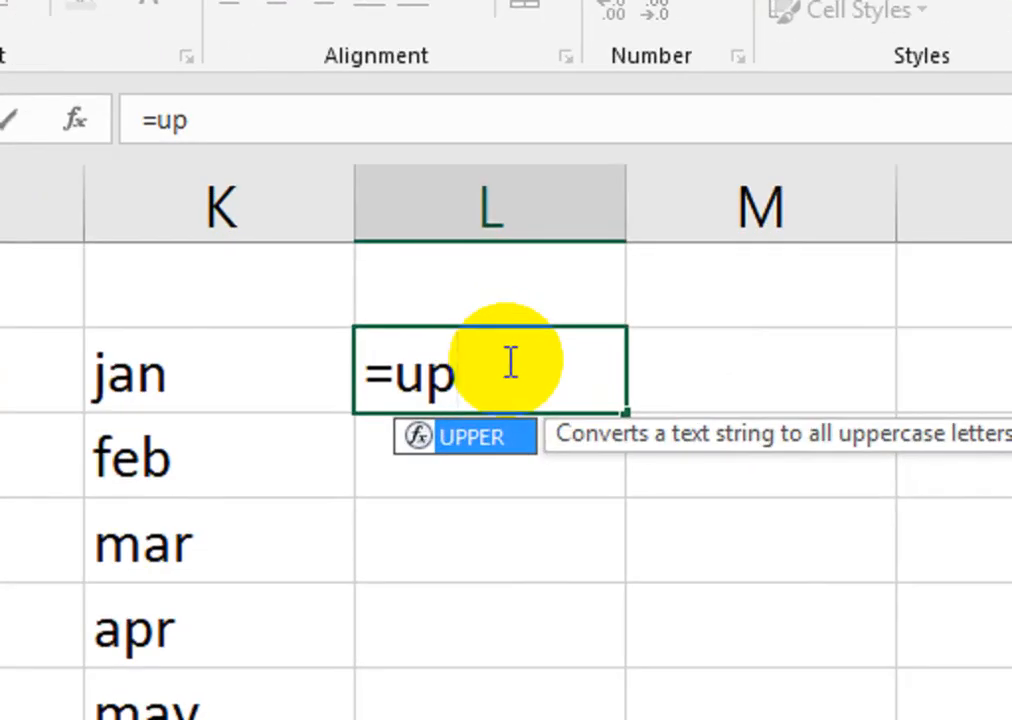
{"action": "key", "text": "Tab"}
{"action": "key", "text": "Left"}
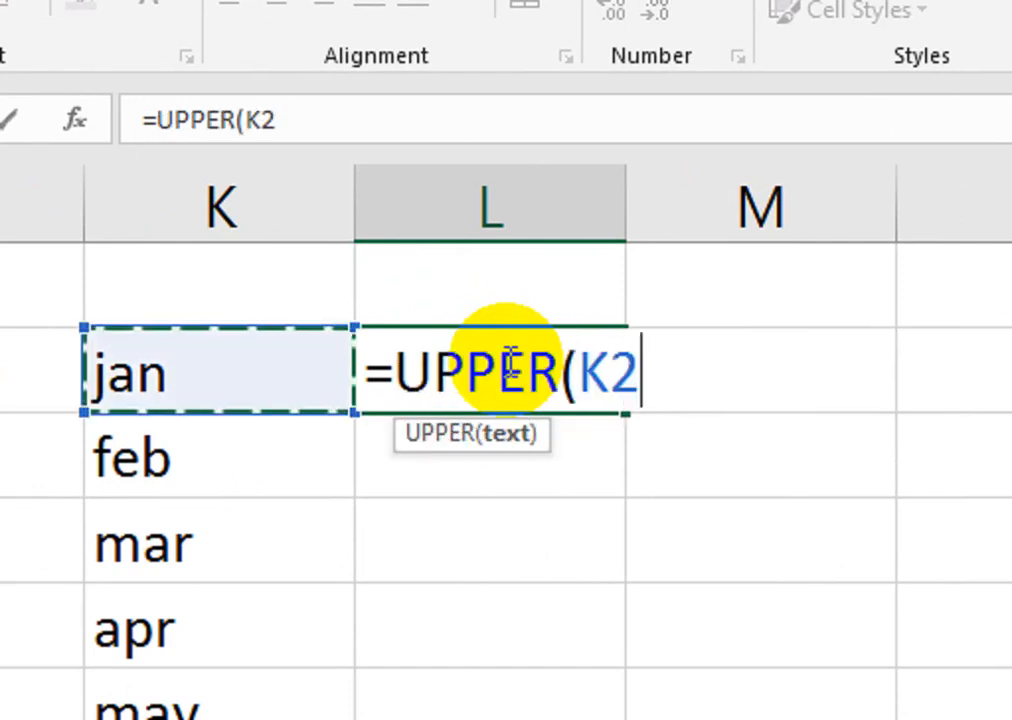
{"action": "type", "text": ")"}
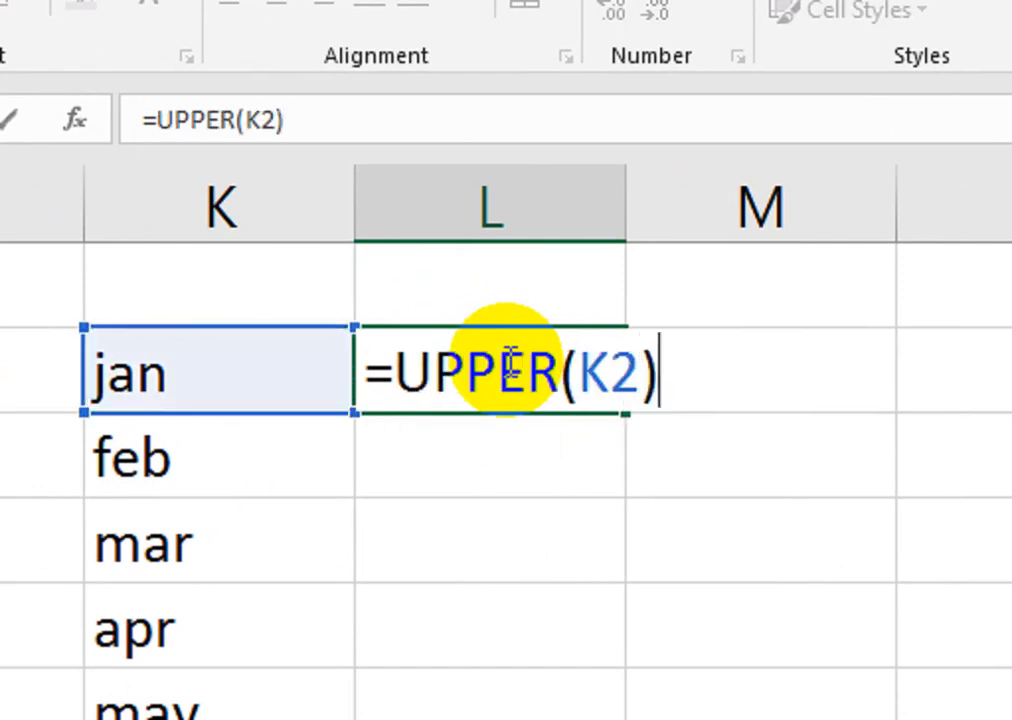
{"action": "key", "text": "Return"}
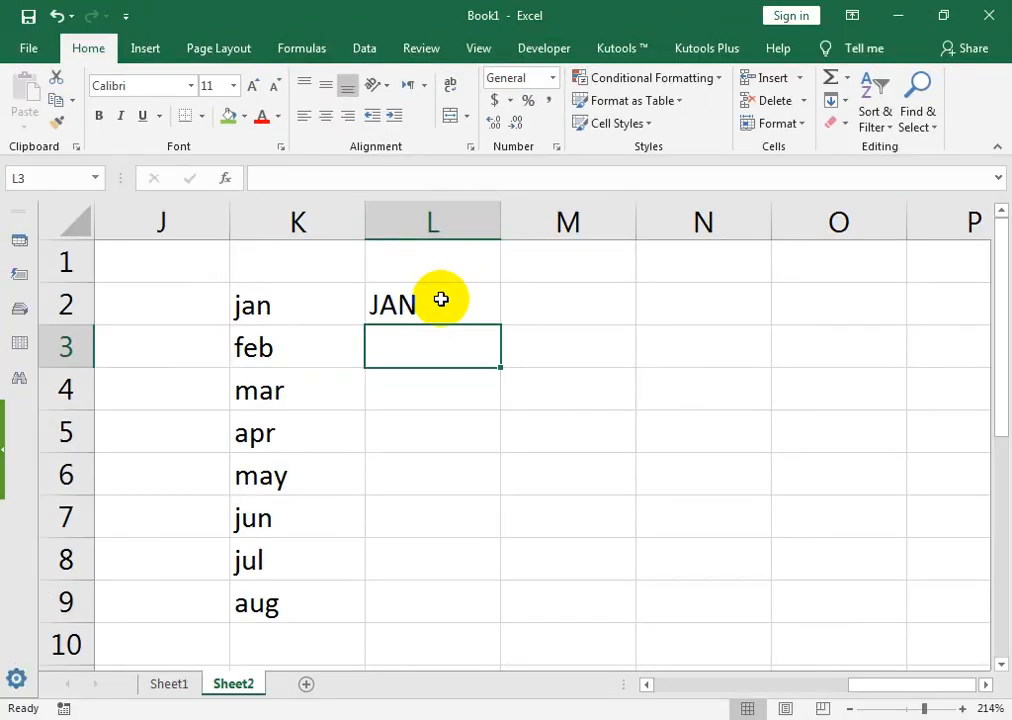
{"action": "left_click", "coordinate": [441, 299]}
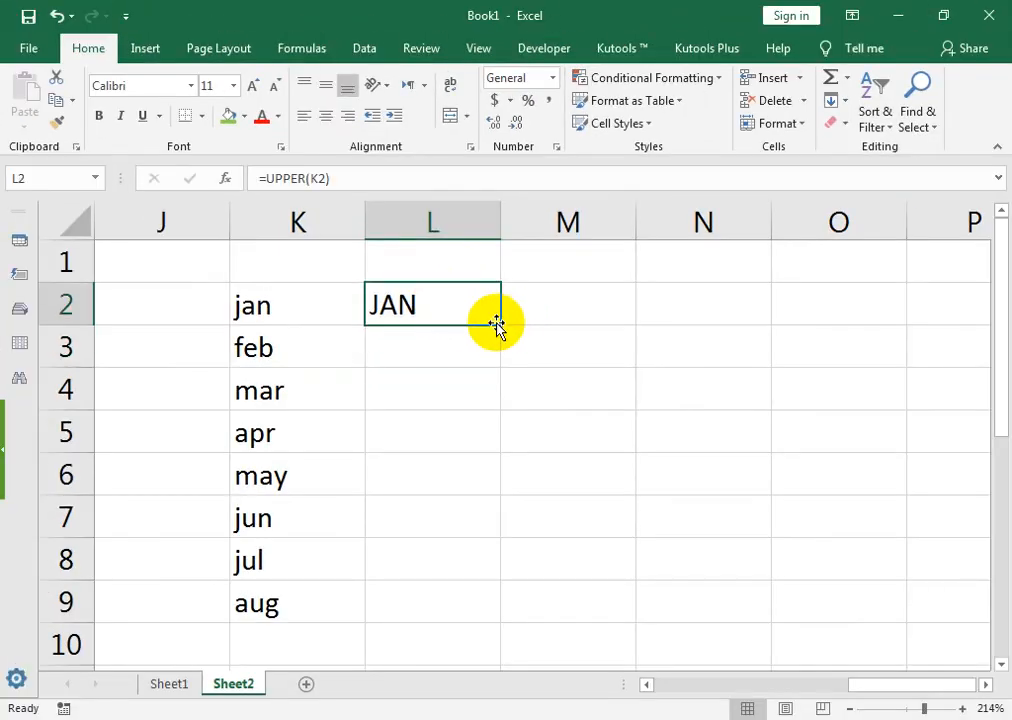
{"action": "left_click_drag", "start_coordinate": [503, 323], "coordinate": [514, 612]}
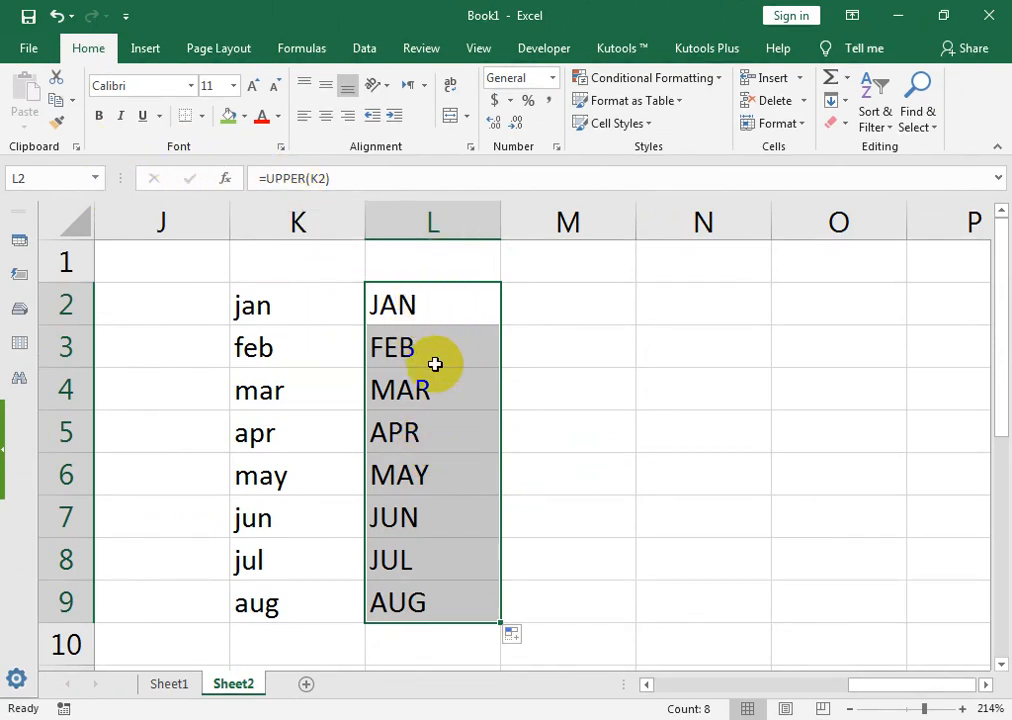
{"action": "key", "text": "Delete"}
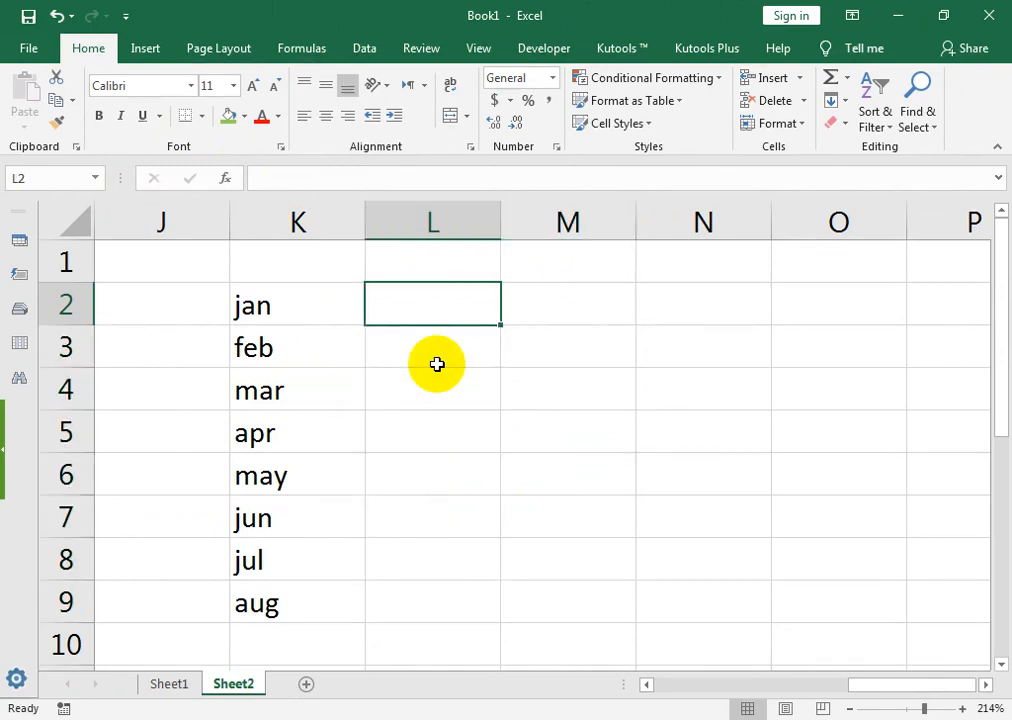
{"action": "key", "text": "Left"}
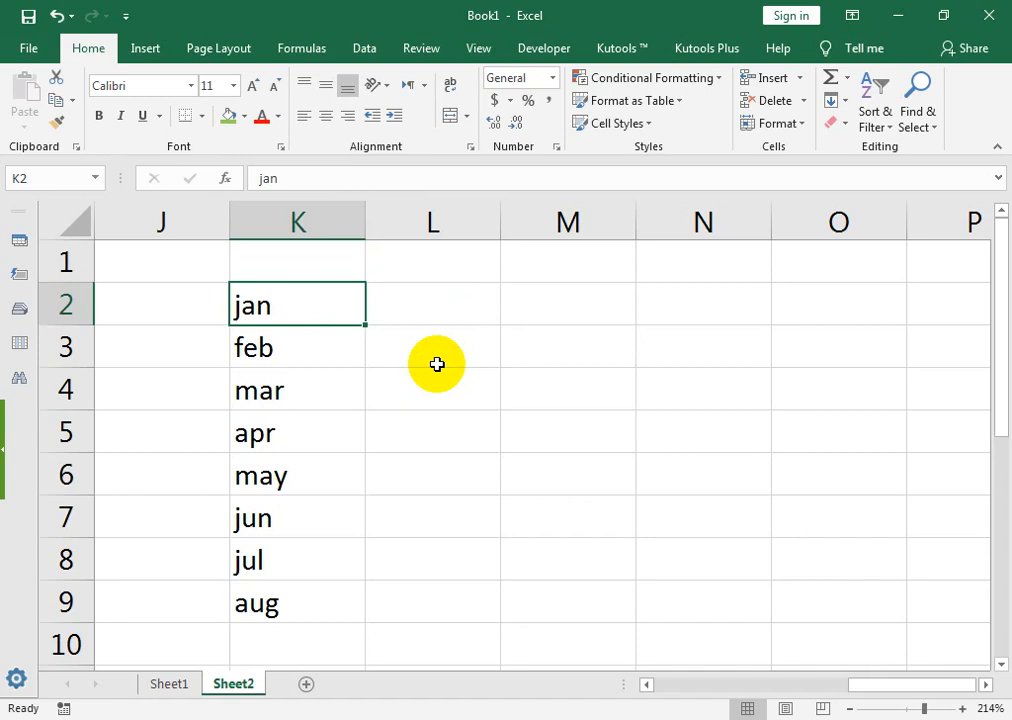
{"action": "key", "text": "Right"}
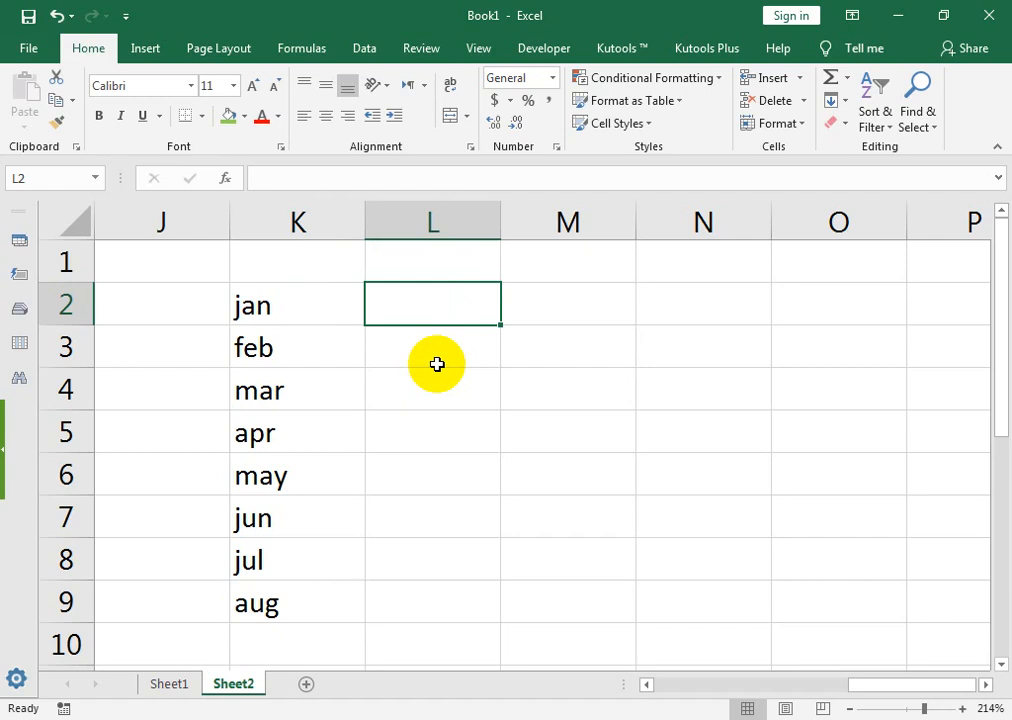
Step: Type JAN in L2 and Flash Fill uppercase months through AUG in L9
{"action": "type", "text": "JAN"}
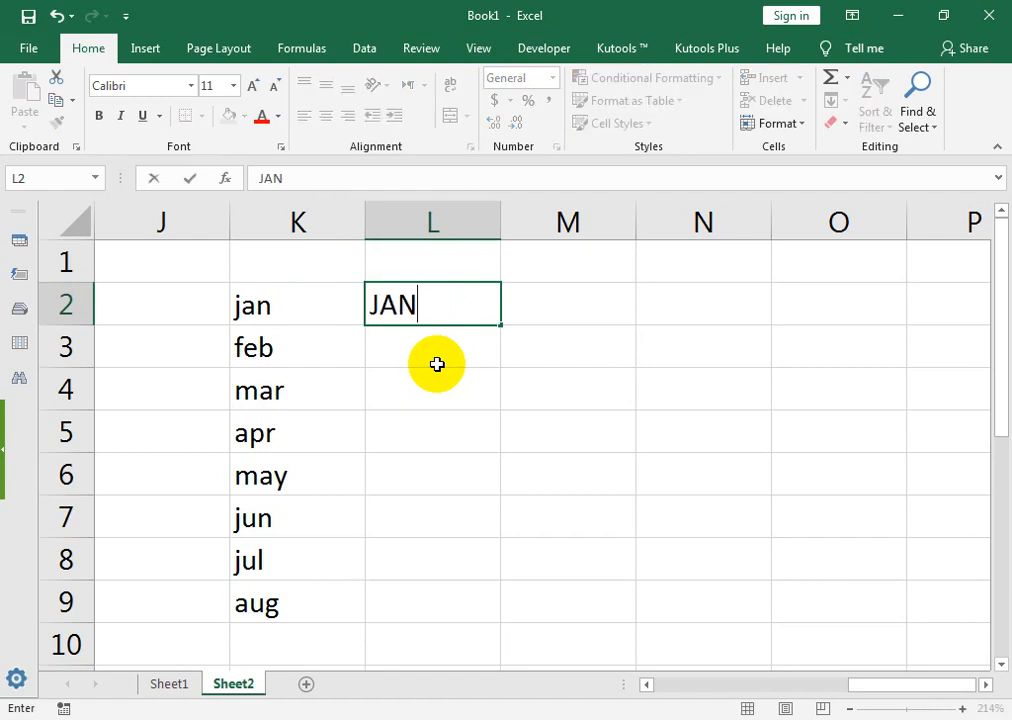
{"action": "key", "text": "Return"}
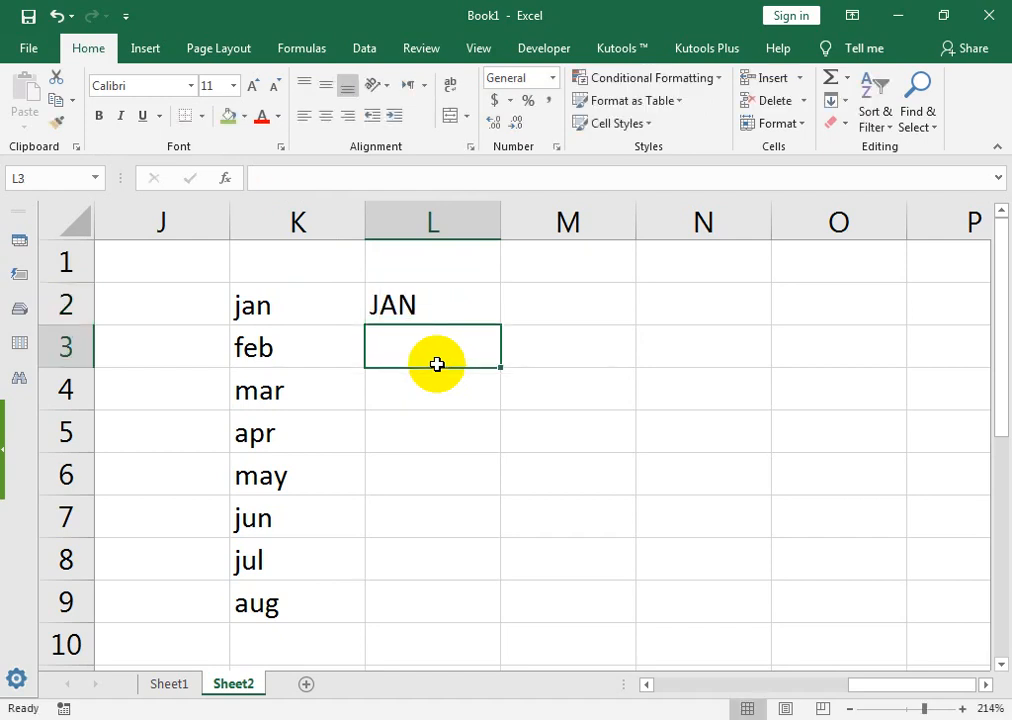
{"action": "key", "text": "Up"}
{"action": "key", "text": "Delete"}
{"action": "type", "text": "JAN"}
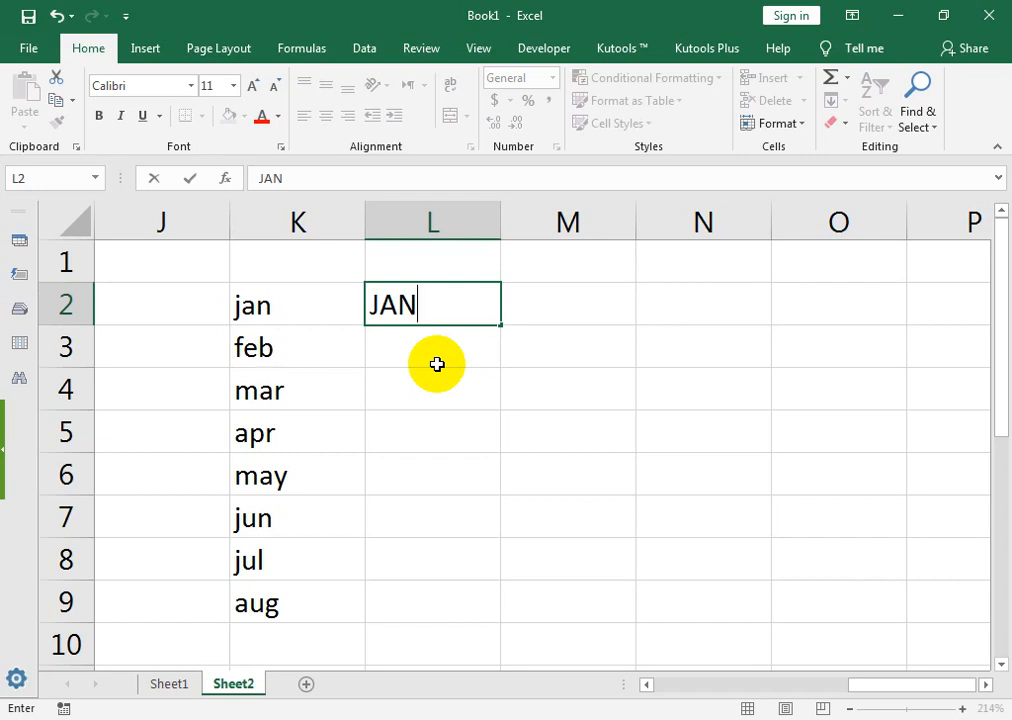
{"action": "key", "text": "ctrl+Return"}
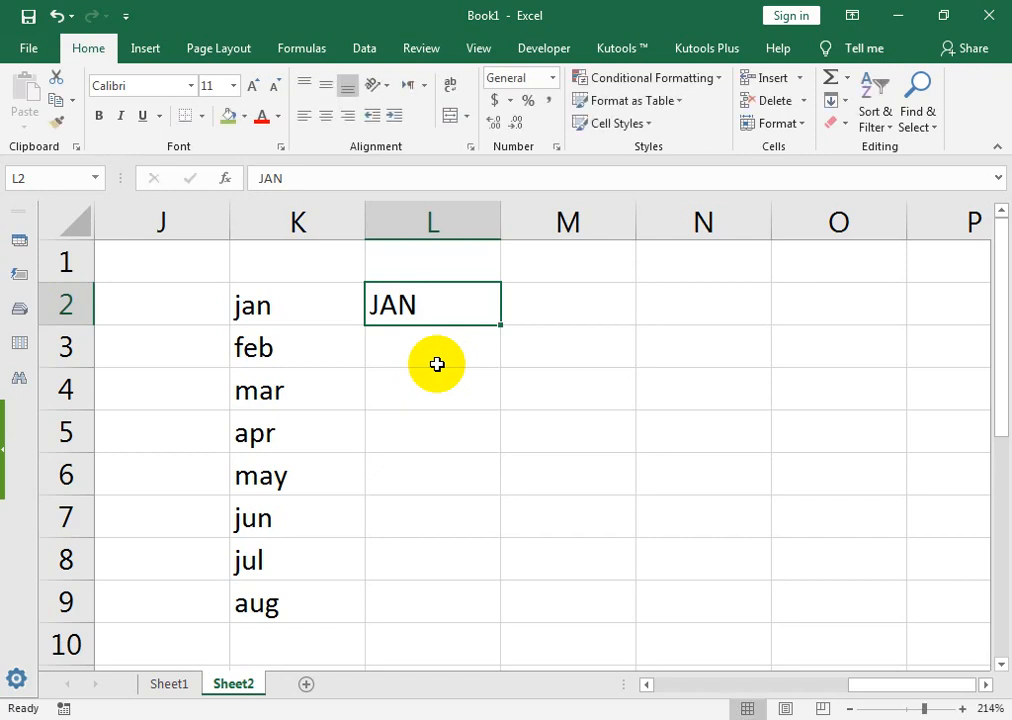
{"action": "key", "text": "ctrl+e"}
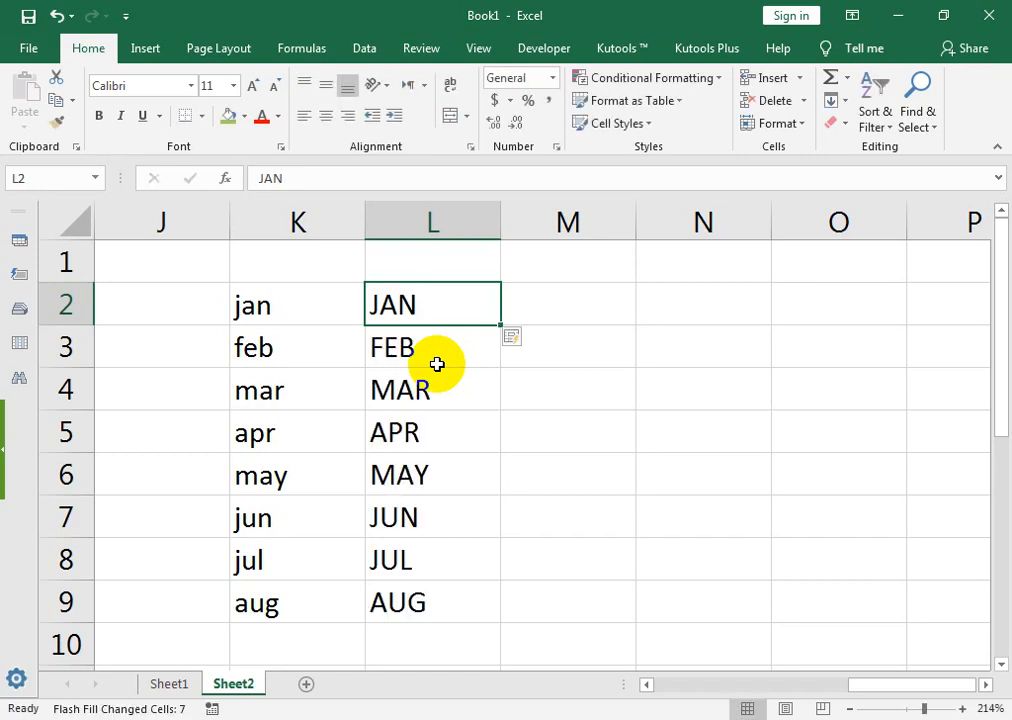
Step: Delete the lowercase months from K2:K9
{"action": "left_click_drag", "start_coordinate": [447, 309], "coordinate": [431, 397]}
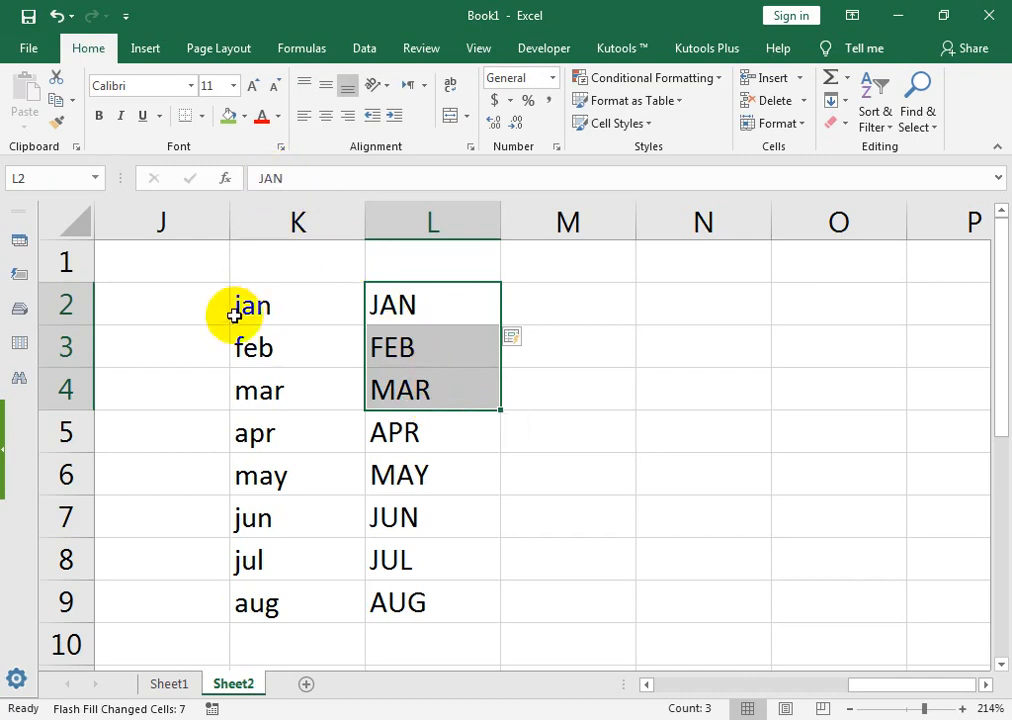
{"action": "left_click_drag", "start_coordinate": [235, 305], "coordinate": [18, 366]}
{"action": "left_click", "coordinate": [182, 335]}
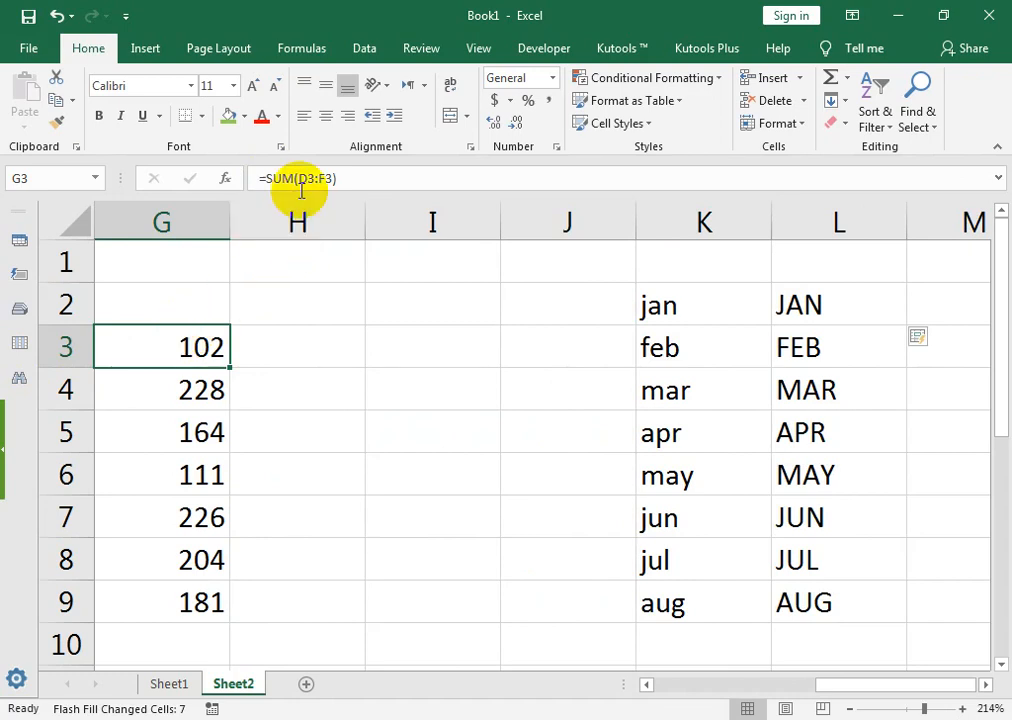
{"action": "left_click", "coordinate": [850, 315]}
{"action": "left_click_drag", "start_coordinate": [712, 318], "coordinate": [702, 596]}
{"action": "key", "text": "Delete"}
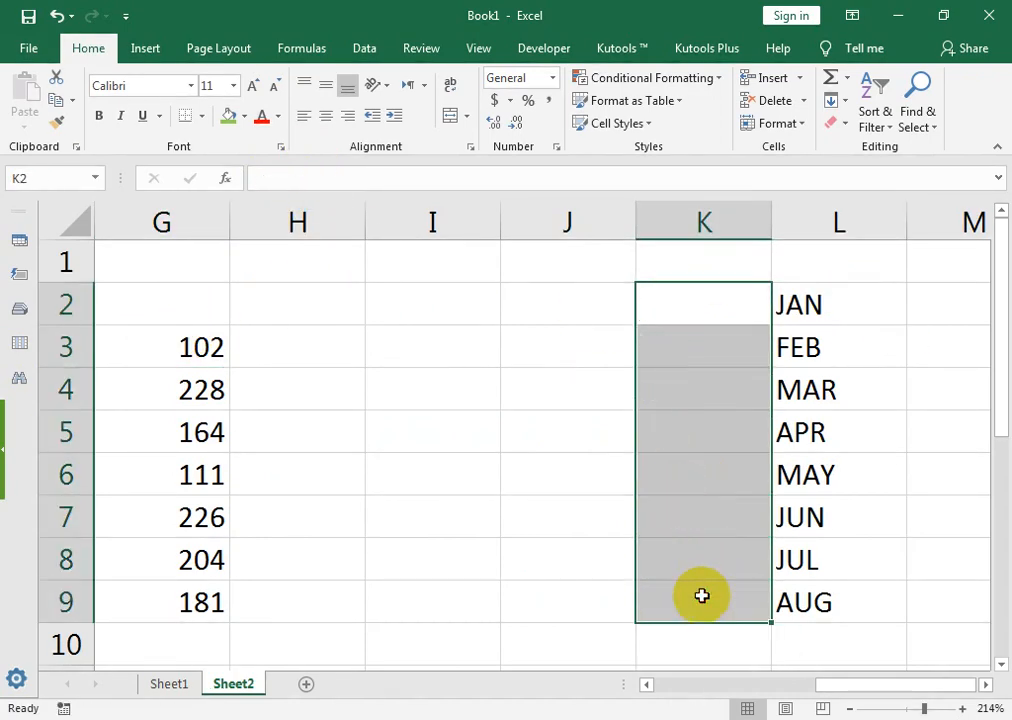
Step: Select JAN through MAR in column L and nearby empty cells
{"action": "left_click_drag", "start_coordinate": [975, 517], "coordinate": [1000, 482]}
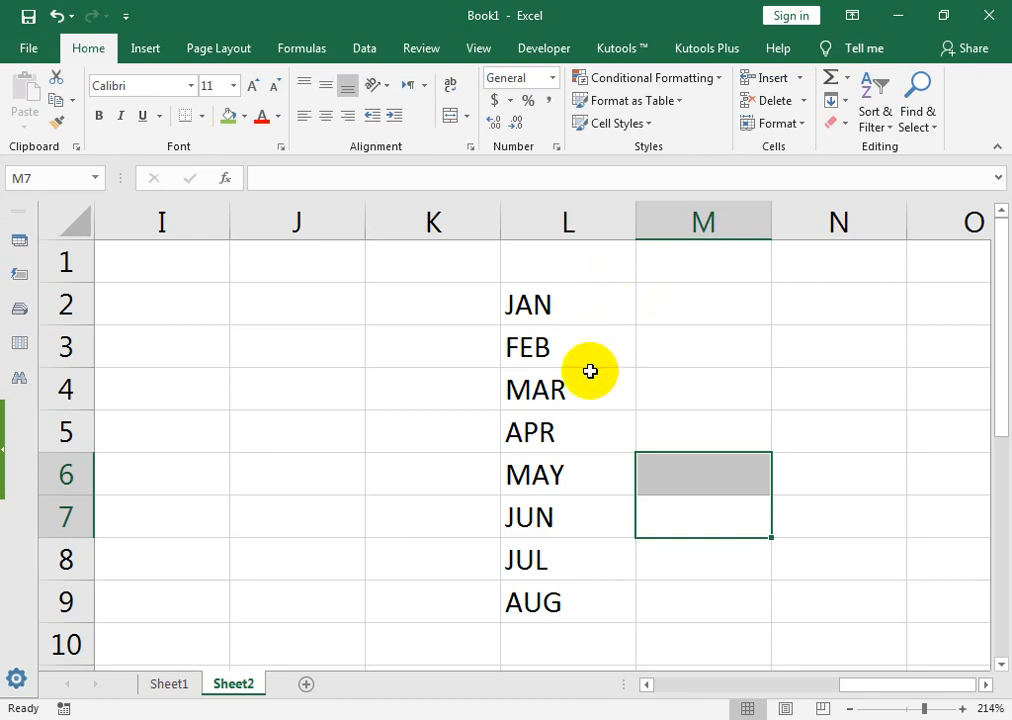
{"action": "left_click_drag", "start_coordinate": [555, 309], "coordinate": [549, 610]}
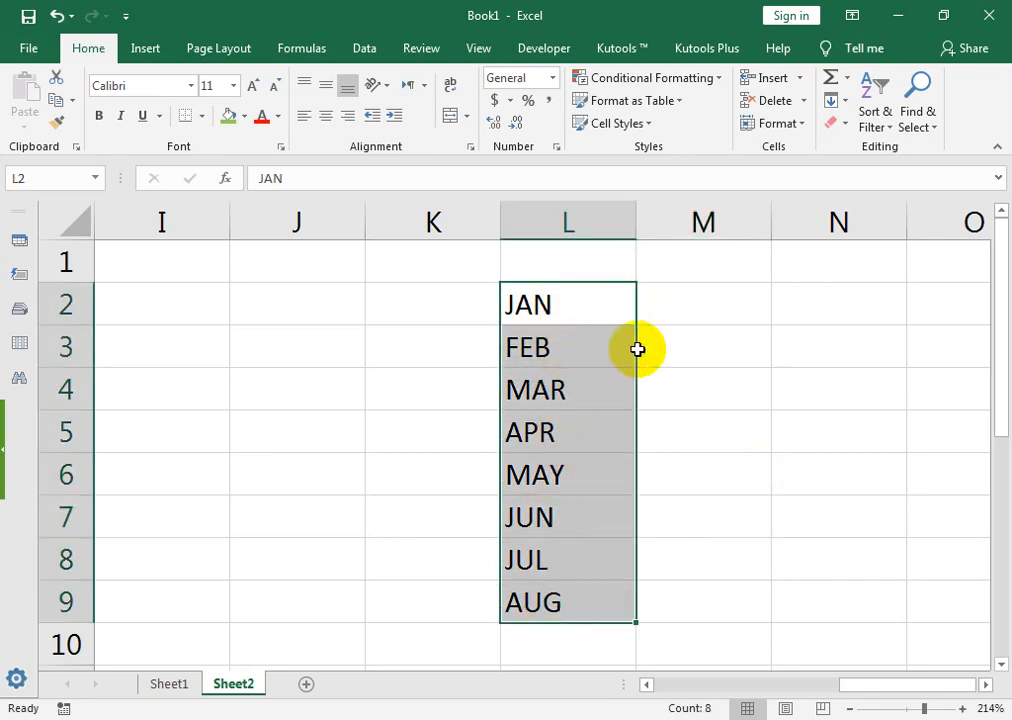
{"action": "left_click_drag", "start_coordinate": [637, 349], "coordinate": [640, 380]}
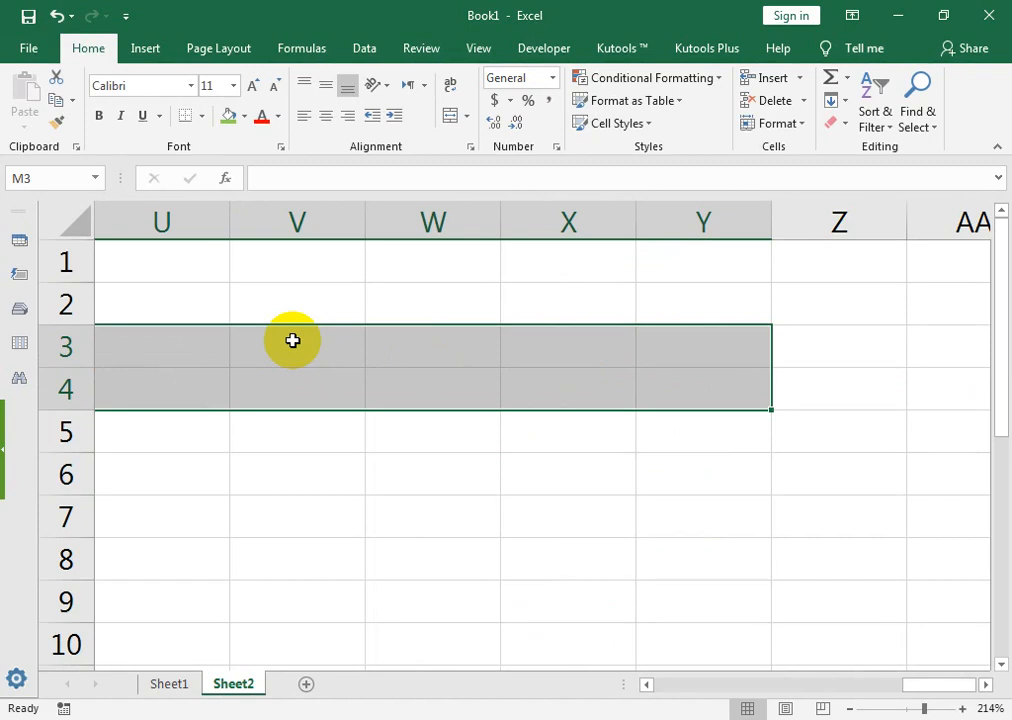
{"action": "scroll", "coordinate": [292, 340], "scroll_direction": "left", "scroll_amount": 4}
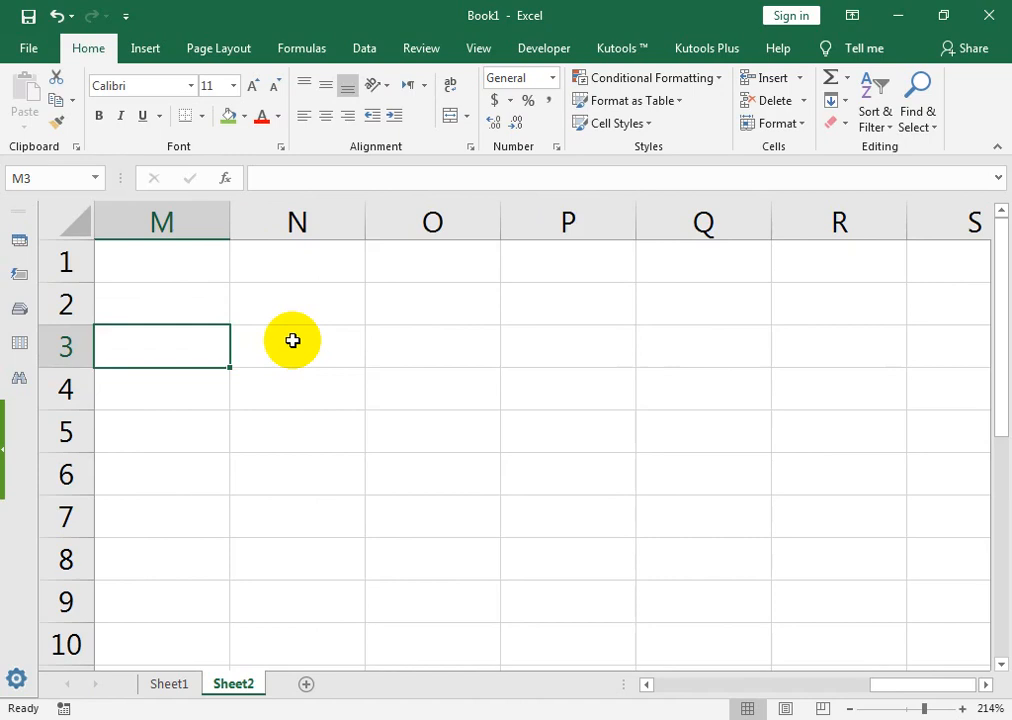
Step: Enter a first name in N3 and a surname in O3
{"action": "left_click", "coordinate": [293, 341]}
{"action": "left_click", "coordinate": [292, 341]}
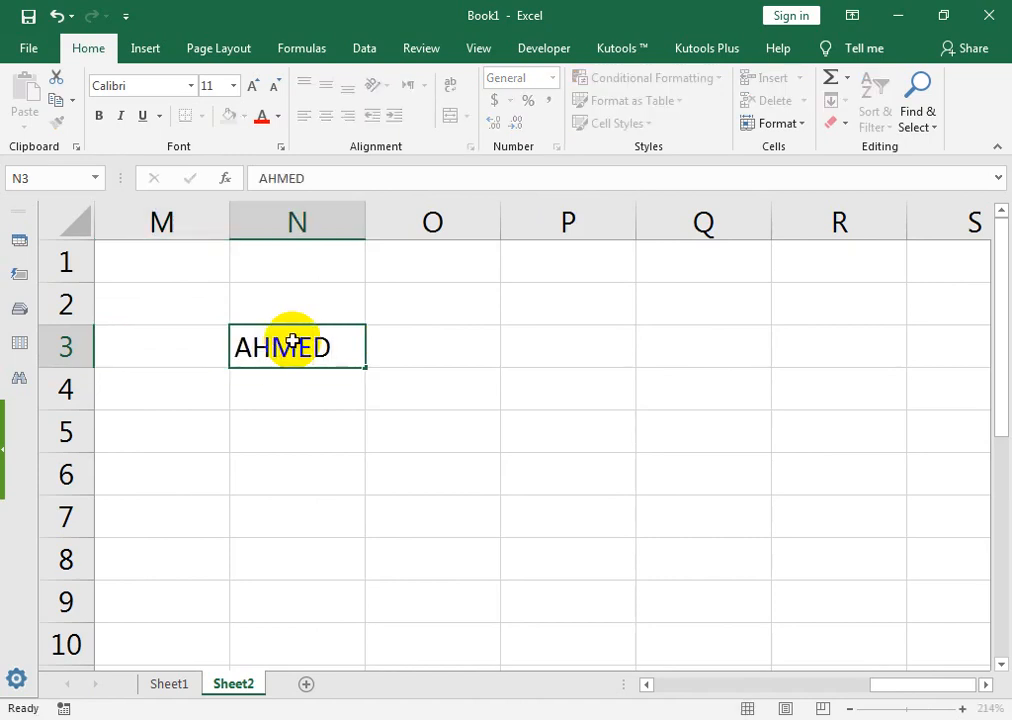
{"action": "key", "text": "Right"}
{"action": "key", "text": "Return"}
{"action": "key", "text": "Return"}
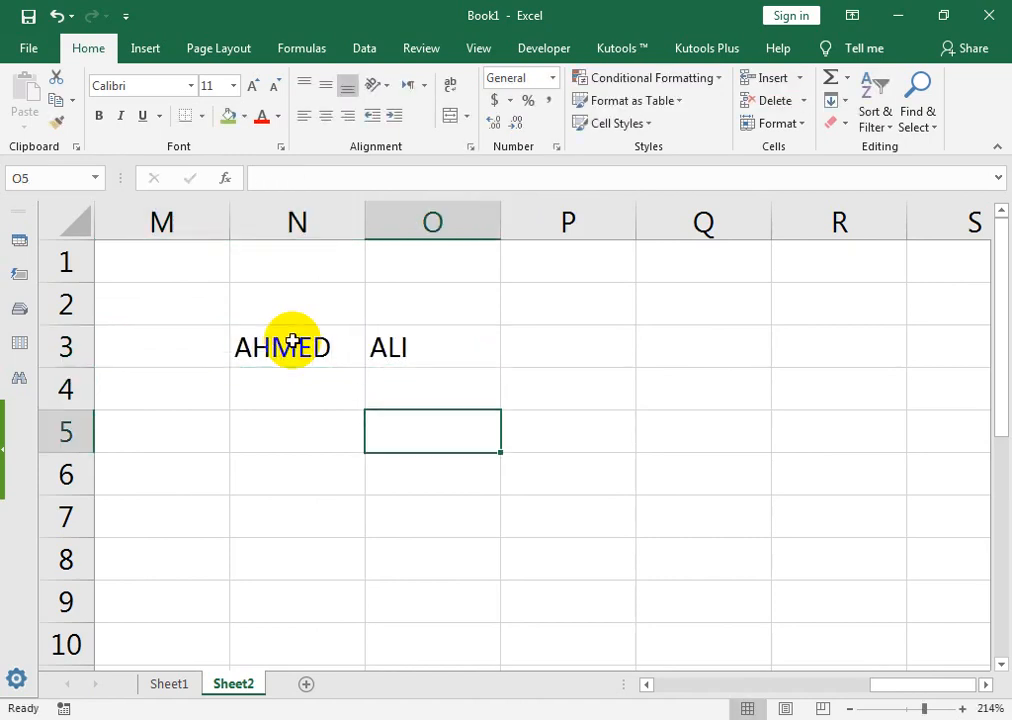
Step: Build =CONCATENATE(N3," ",O3) in N5 to join the names, then clear it
{"action": "key", "text": "Left"}
{"action": "type", "text": "=CON"}
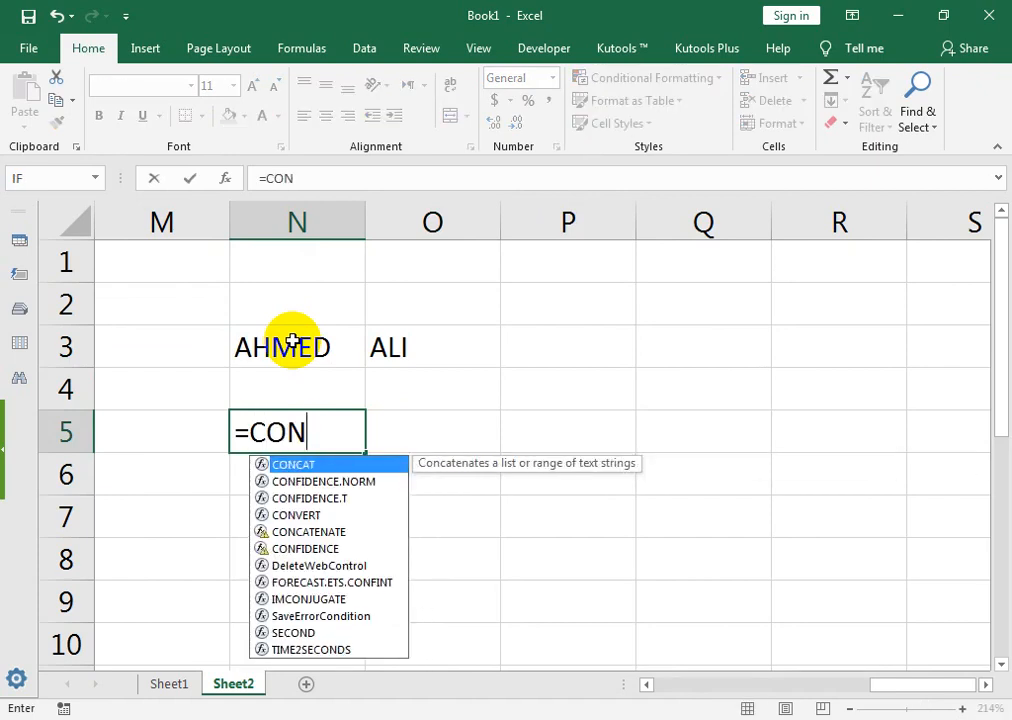
{"action": "key", "text": "Down"}
{"action": "key", "text": "Down"}
{"action": "key", "text": "Down"}
{"action": "key", "text": "Down"}
{"action": "key", "text": "Tab"}
{"action": "key", "text": "Up"}
{"action": "key", "text": "Up"}
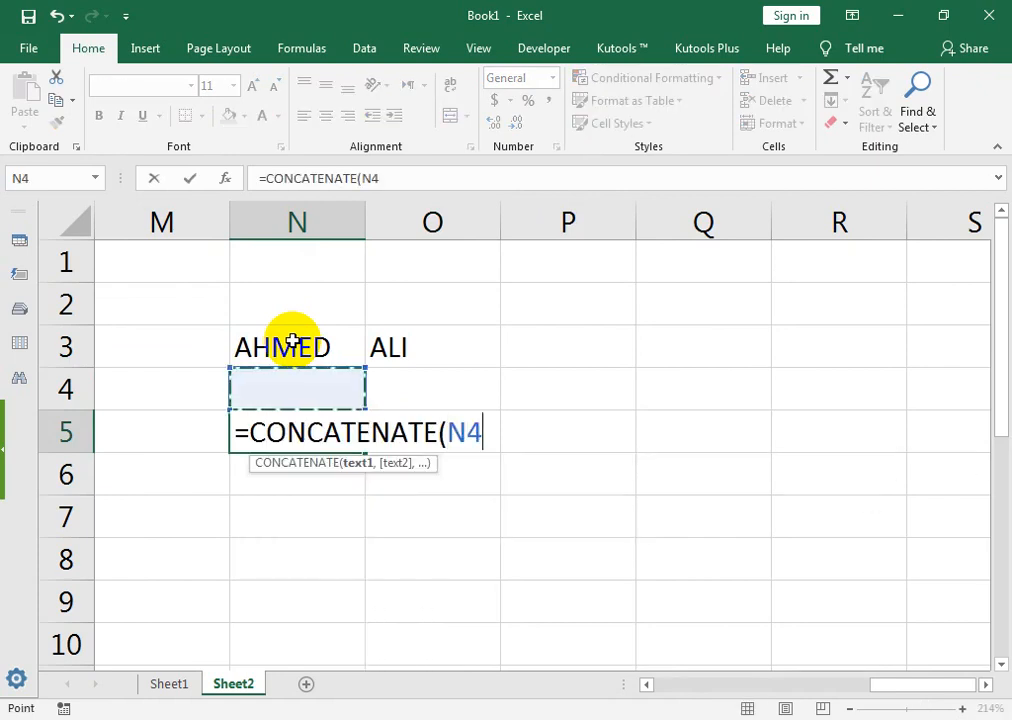
{"action": "type", "text": ",\" \","}
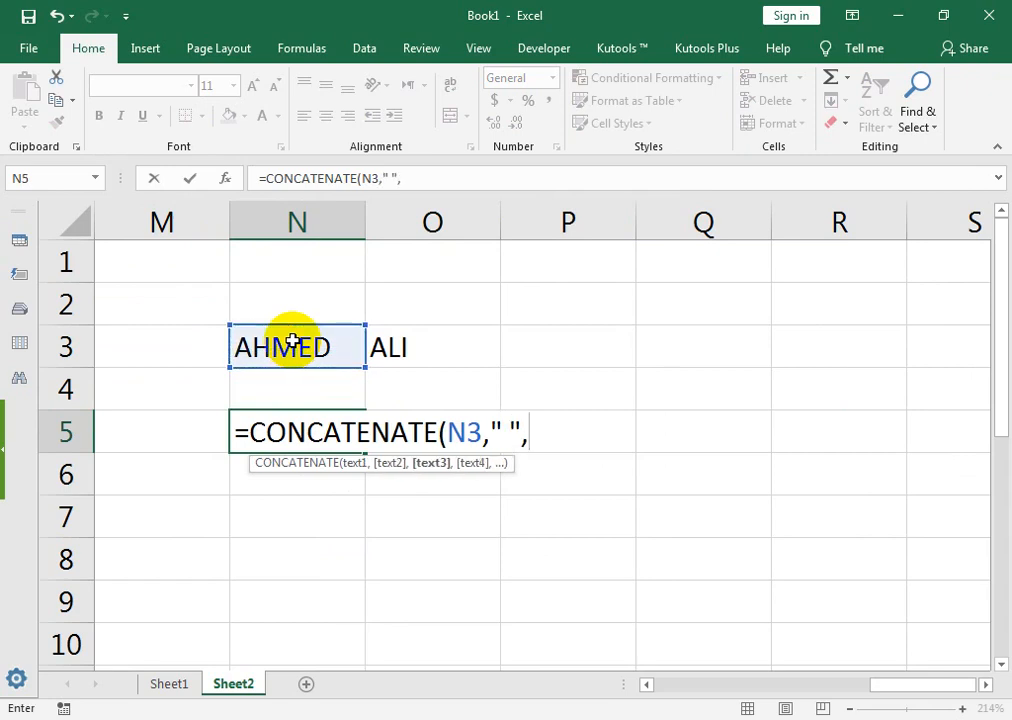
{"action": "key", "text": "Up"}
{"action": "key", "text": "Up"}
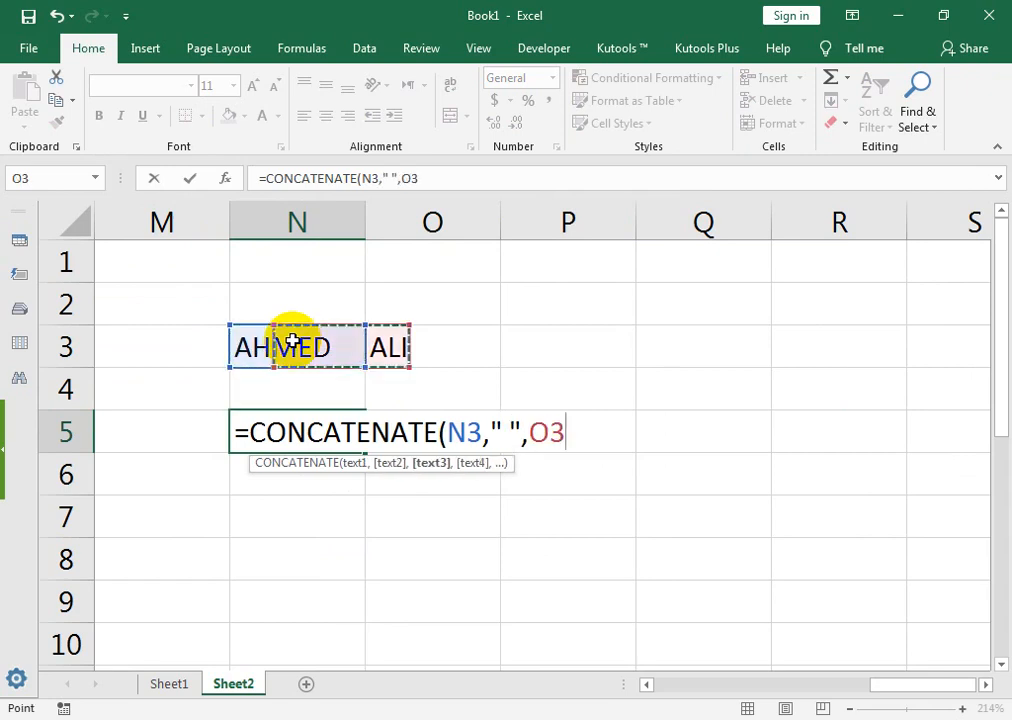
{"action": "key", "text": "Right"}
{"action": "type", "text": ")"}
{"action": "key", "text": "Return"}
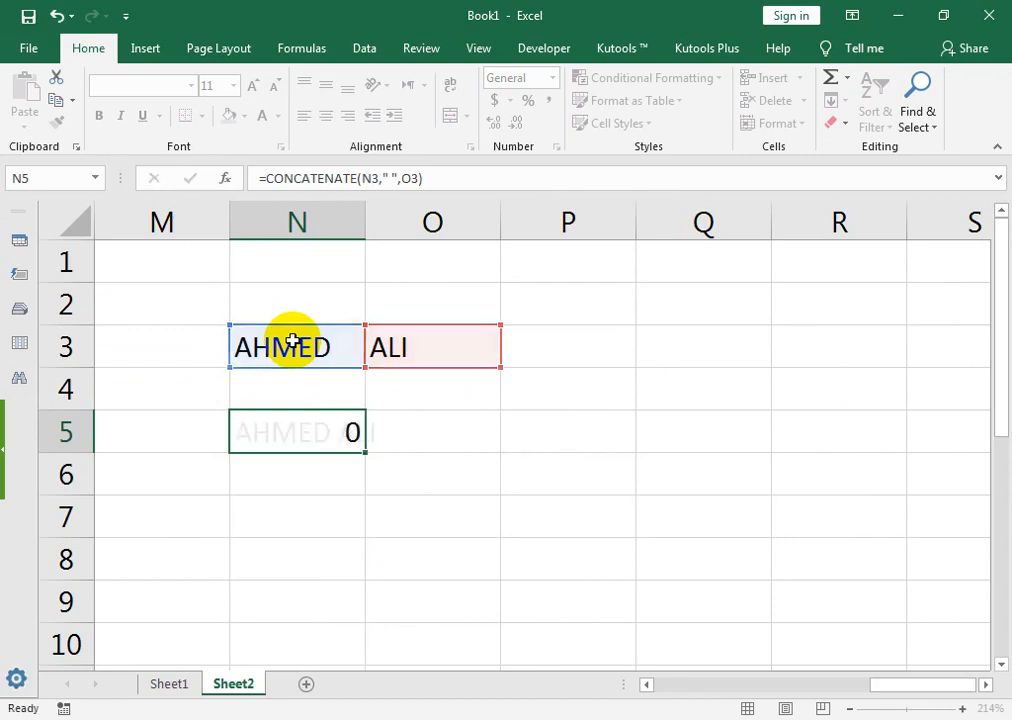
{"action": "key", "text": "Up"}
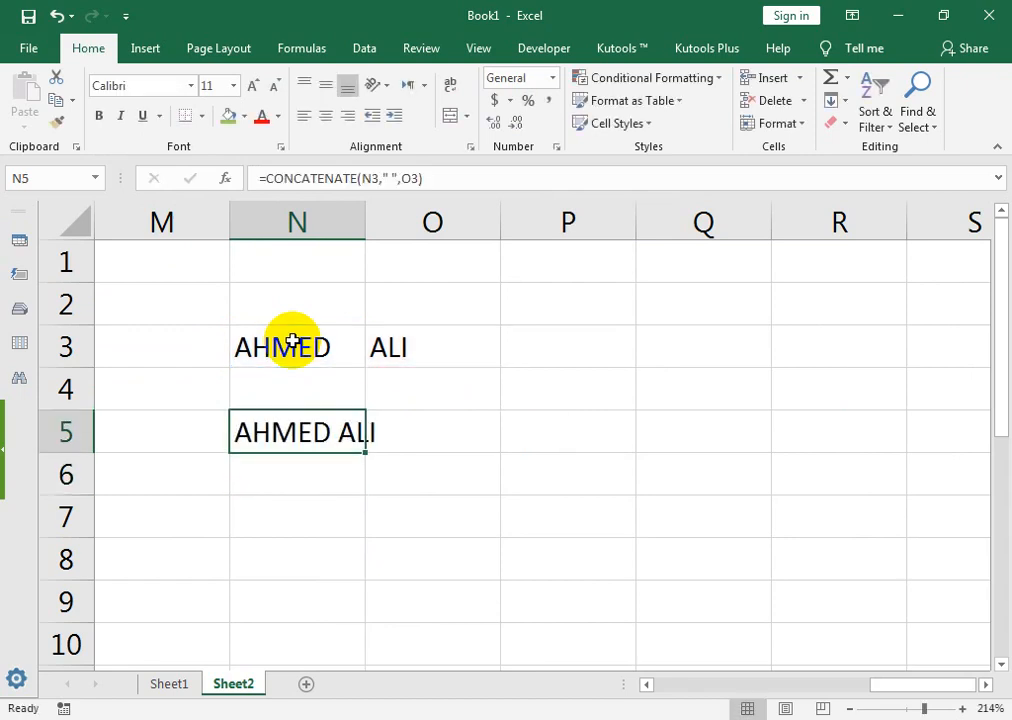
{"action": "key", "text": "Delete"}
Step: Enter =N3&" "&O3 in N5 to show the full name with a space
{"action": "type", "text": "="}
{"action": "key", "text": "Up"}
{"action": "key", "text": "Up"}
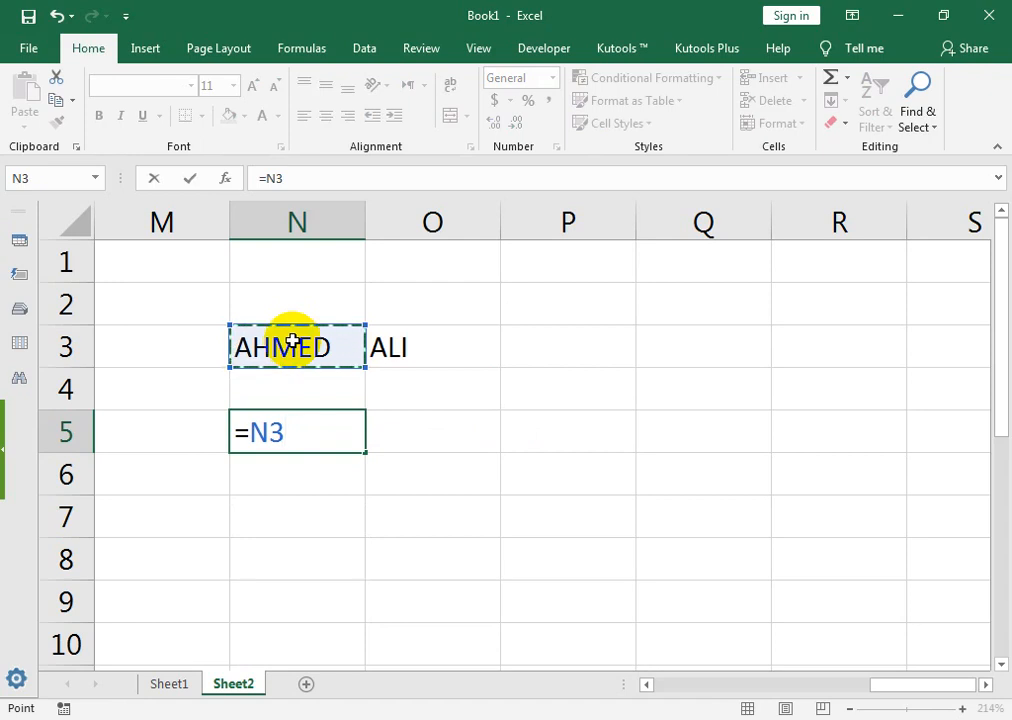
{"action": "type", "text": "&\" \"&"}
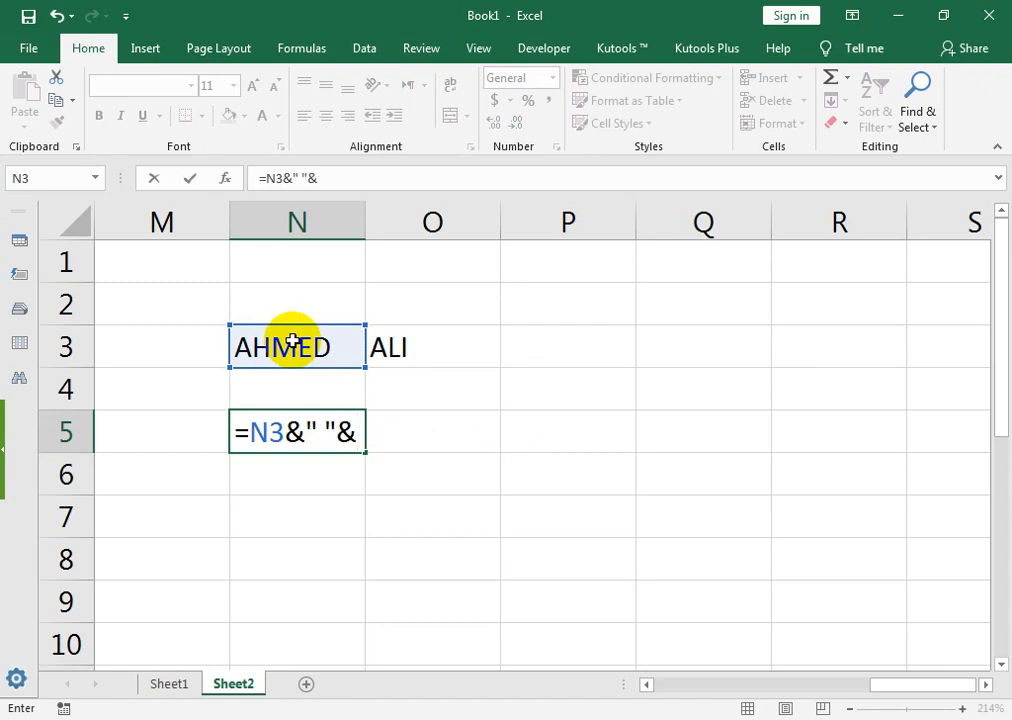
{"action": "left_click", "coordinate": [290, 341]}
{"action": "key", "text": "Right"}
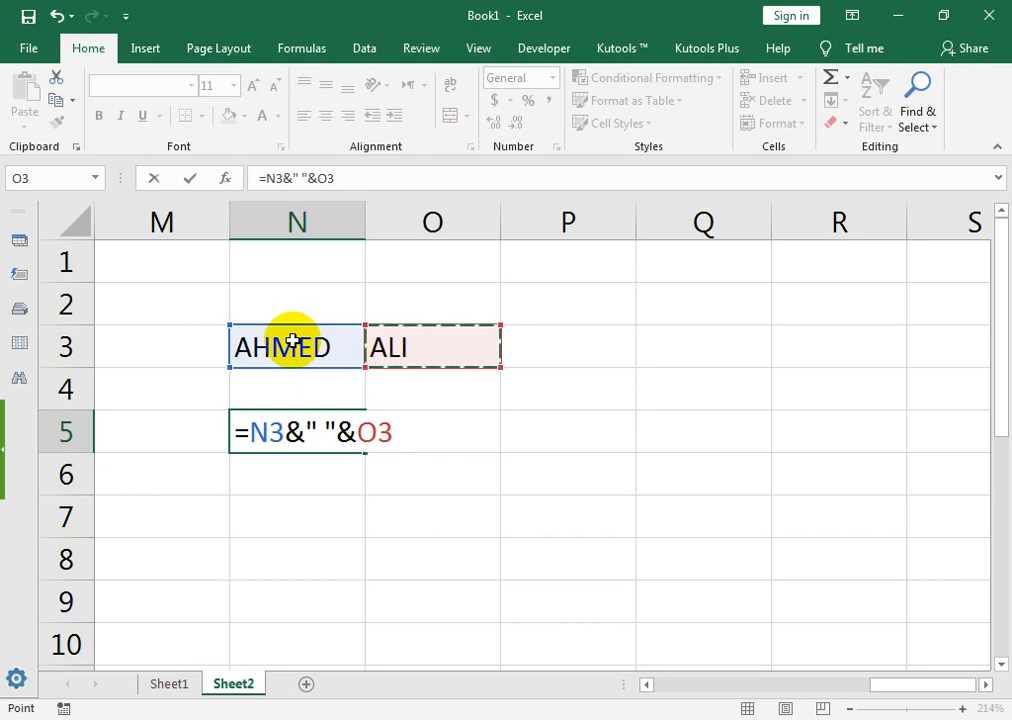
{"action": "key", "text": "Return"}
{"action": "key", "text": "Right"}
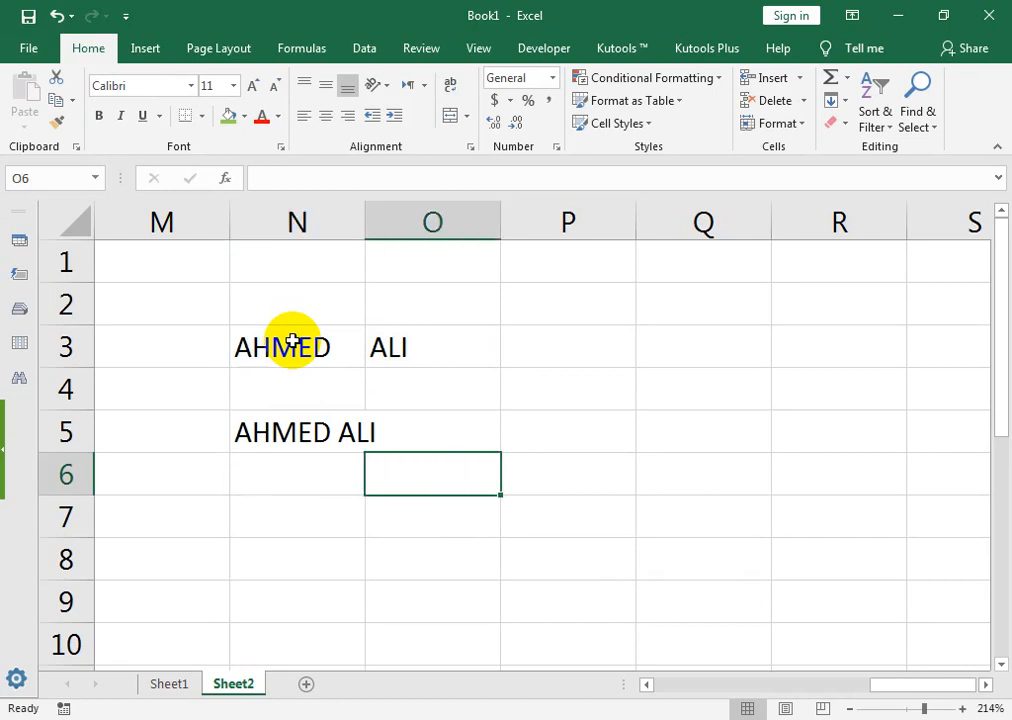
{"action": "key", "text": "Right"}
{"action": "key", "text": "Right"}
{"action": "key", "text": "Right"}
{"action": "key", "text": "Up"}
{"action": "key", "text": "Up"}
Step: Enter the purchase values 60, 25, 40, 60, 90, 70 down P3:P8
{"action": "key", "text": "Left"}
{"action": "key", "text": "Left"}
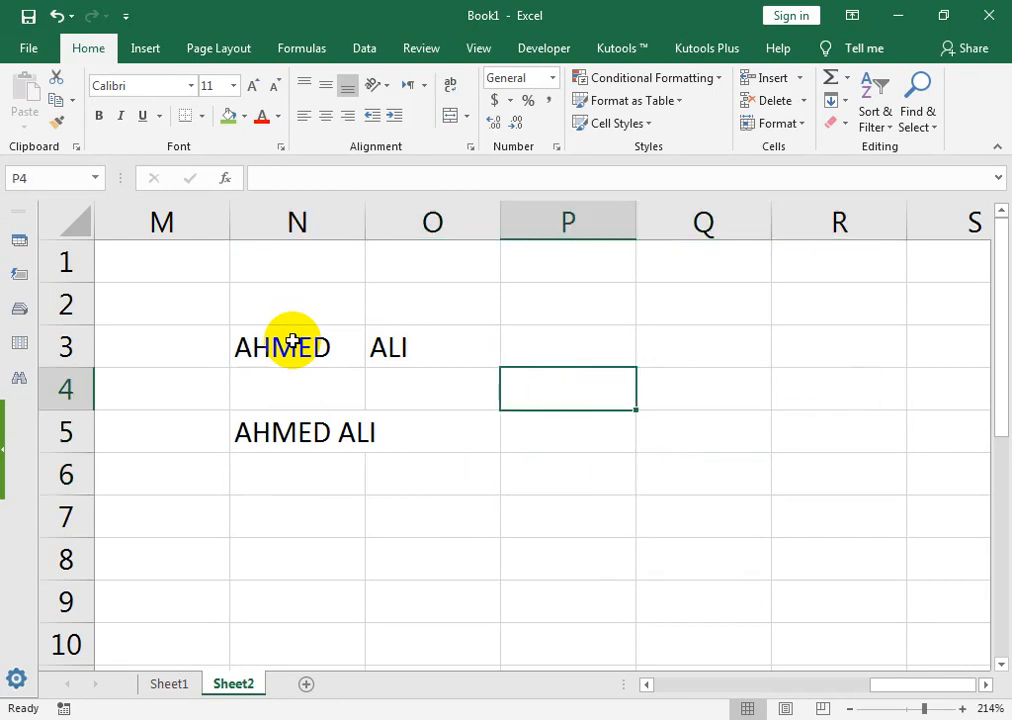
{"action": "key", "text": "Up"}
{"action": "type", "text": "60"}
{"action": "key", "text": "Return"}
{"action": "type", "text": "2"}
{"action": "key", "text": "Return"}
{"action": "type", "text": "40"}
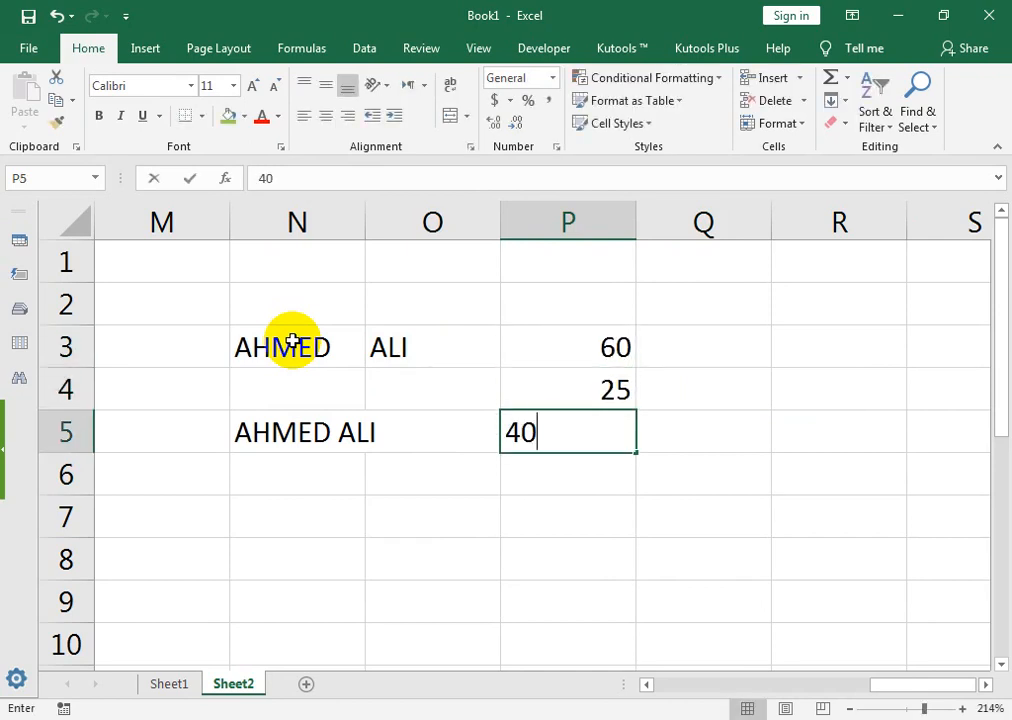
{"action": "key", "text": "Return"}
{"action": "type", "text": "60"}
{"action": "key", "text": "Return"}
{"action": "type", "text": "90"}
{"action": "key", "text": "Return"}
{"action": "type", "text": "70"}
{"action": "key", "text": "Right"}
Step: Enter the sale values 50, 30, 50, 50, 80, 80 down Q3:Q8
{"action": "key", "text": "Up"}
{"action": "key", "text": "Up"}
{"action": "key", "text": "Up"}
{"action": "key", "text": "Up"}
{"action": "key", "text": "Up"}
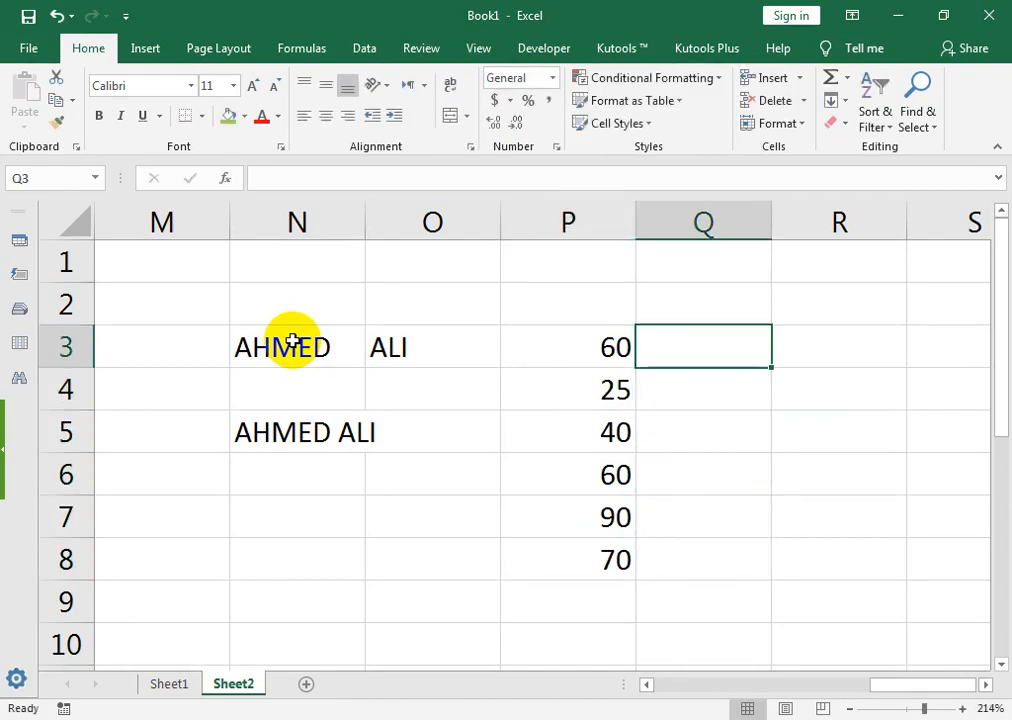
{"action": "type", "text": "5"}
{"action": "key", "text": "Return"}
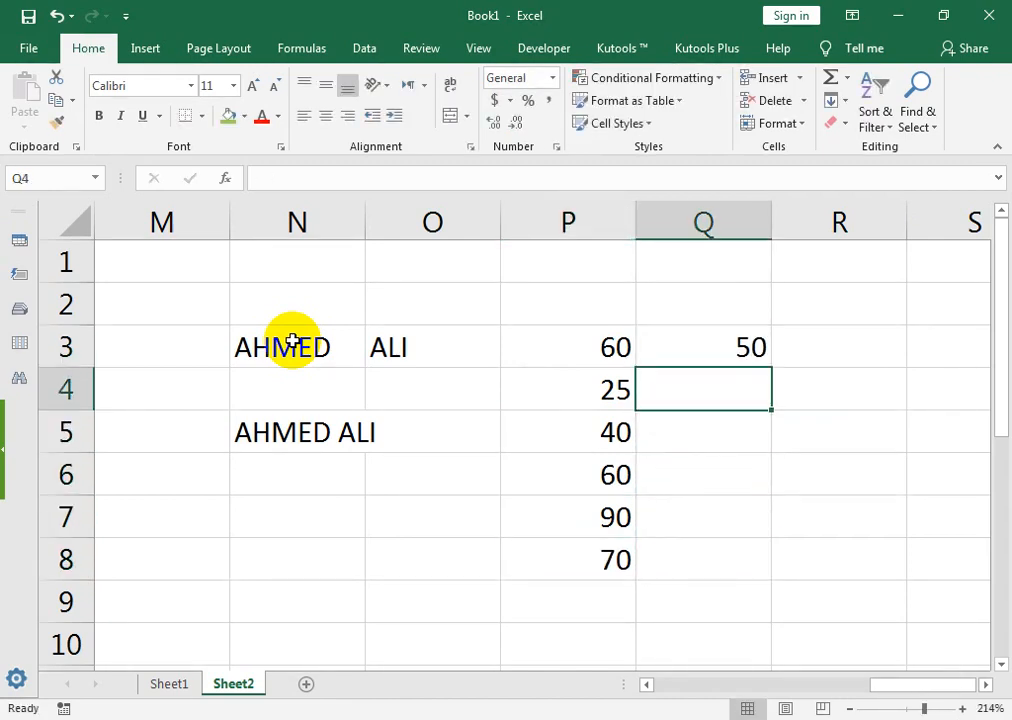
{"action": "type", "text": "30"}
{"action": "key", "text": "Return"}
{"action": "type", "text": "50"}
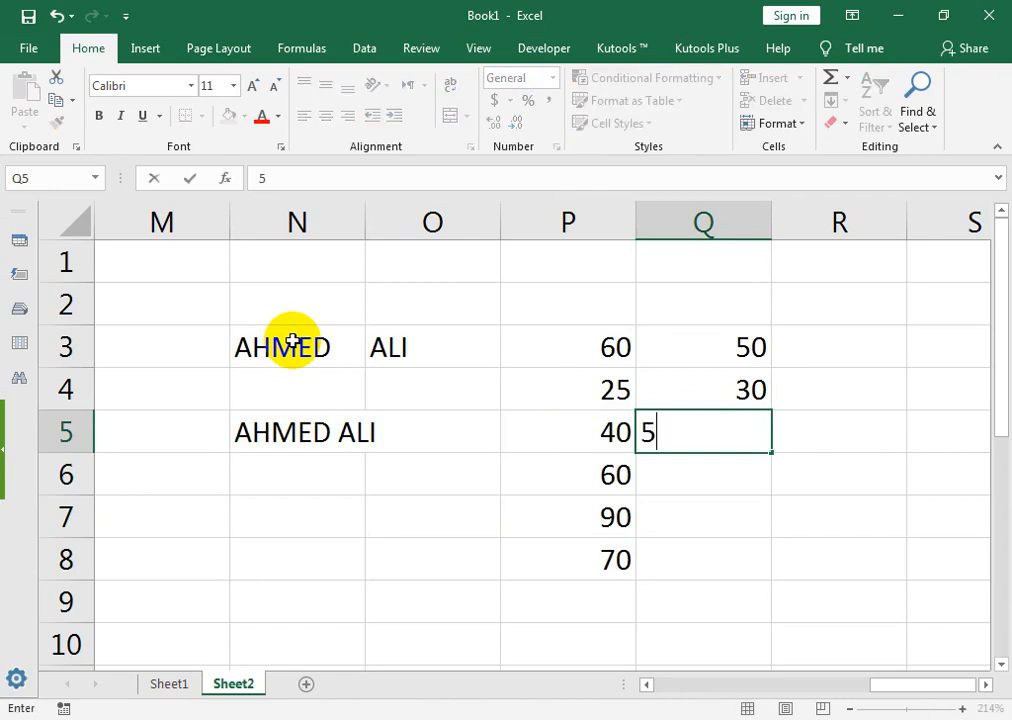
{"action": "key", "text": "Return"}
{"action": "type", "text": "50"}
{"action": "key", "text": "Return"}
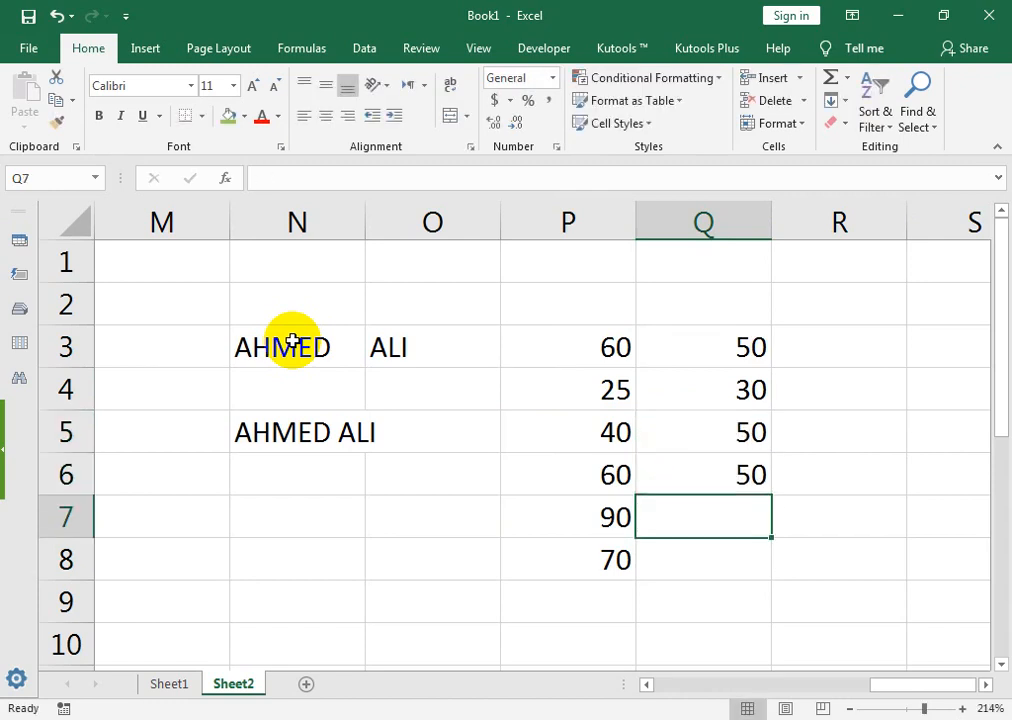
{"action": "type", "text": "80"}
{"action": "key", "text": "Return"}
{"action": "type", "text": "80"}
{"action": "key", "text": "Tab"}
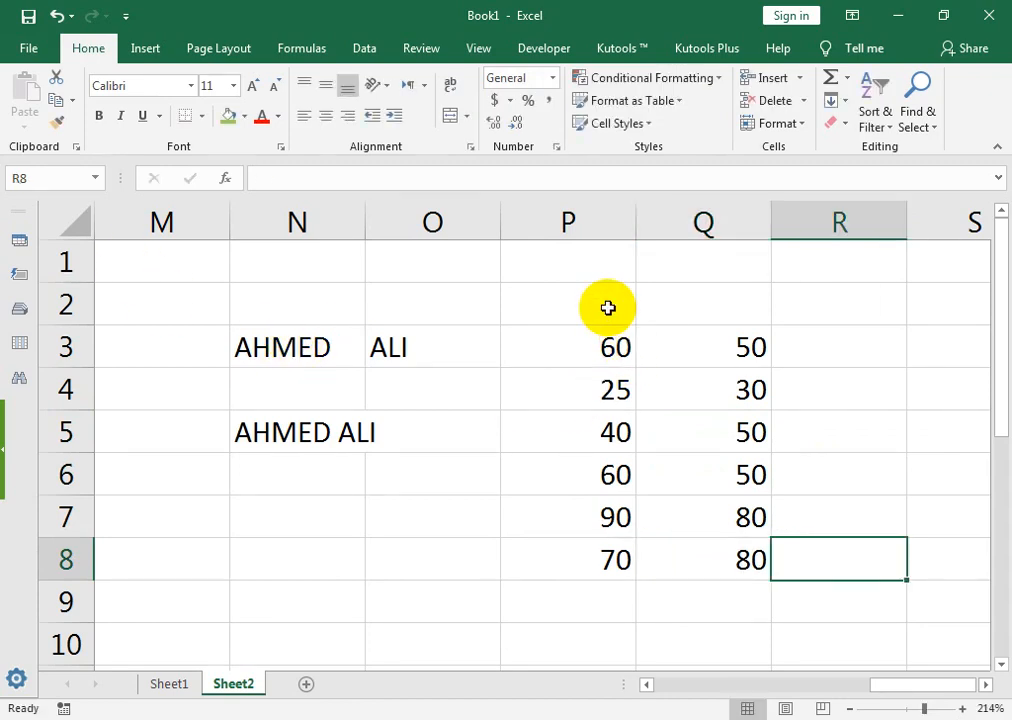
{"action": "left_click", "coordinate": [608, 308]}
Step: Add the headings PURCHASE, SALE and PROFIT in P2:R2
{"action": "type", "text": "pURCHASE"}
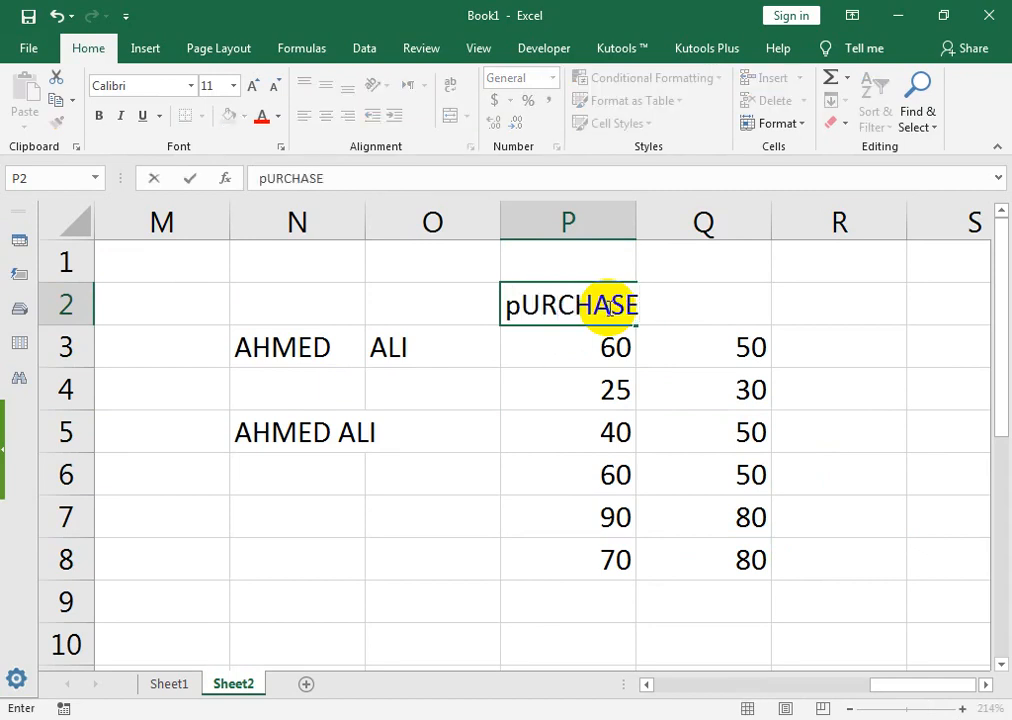
{"action": "key", "text": "BackSpace"}
{"action": "key", "text": "BackSpace"}
{"action": "key", "text": "BackSpace"}
{"action": "key", "text": "BackSpace"}
{"action": "key", "text": "BackSpace"}
{"action": "key", "text": "BackSpace"}
{"action": "key", "text": "BackSpace"}
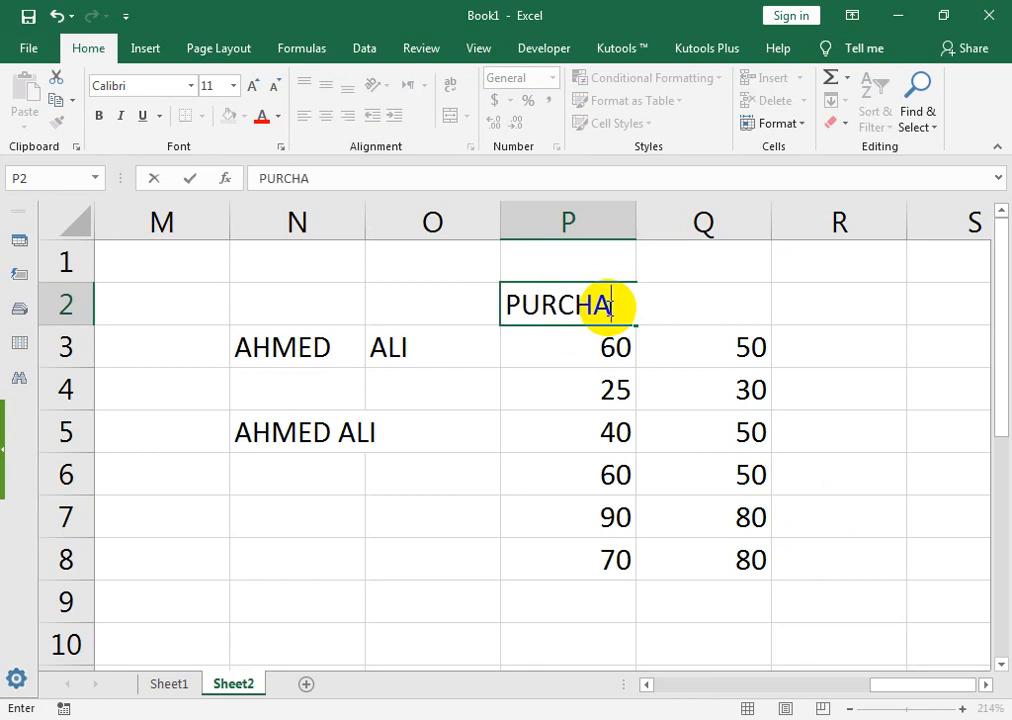
{"action": "key", "text": "Tab"}
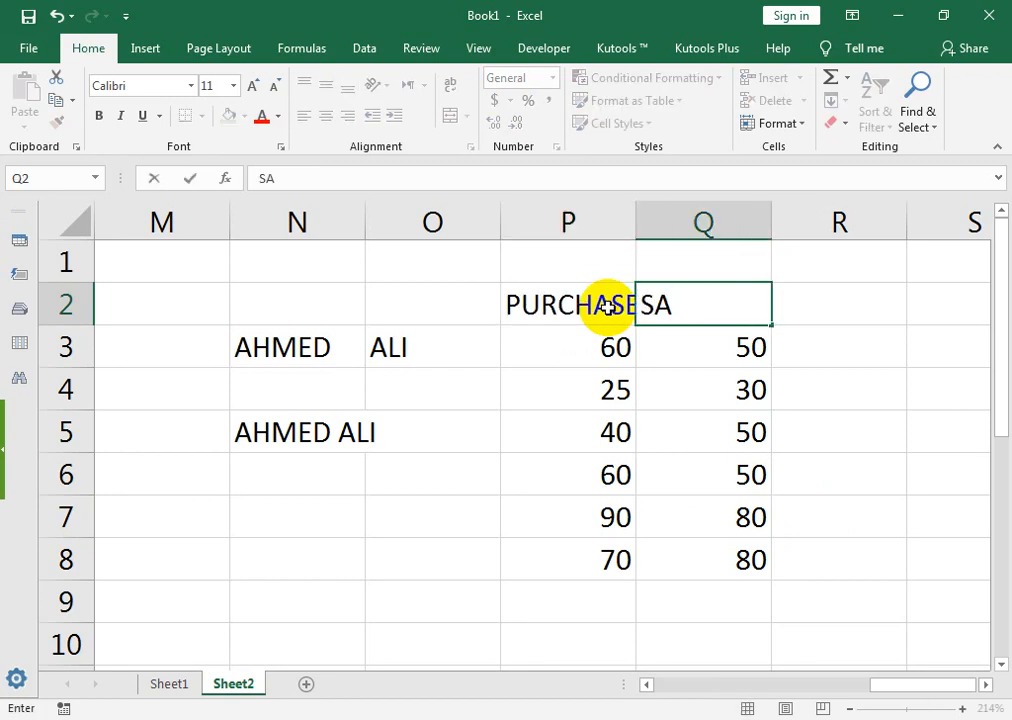
{"action": "key", "text": "Tab"}
{"action": "key", "text": "Down"}
{"action": "key", "text": "Up"}
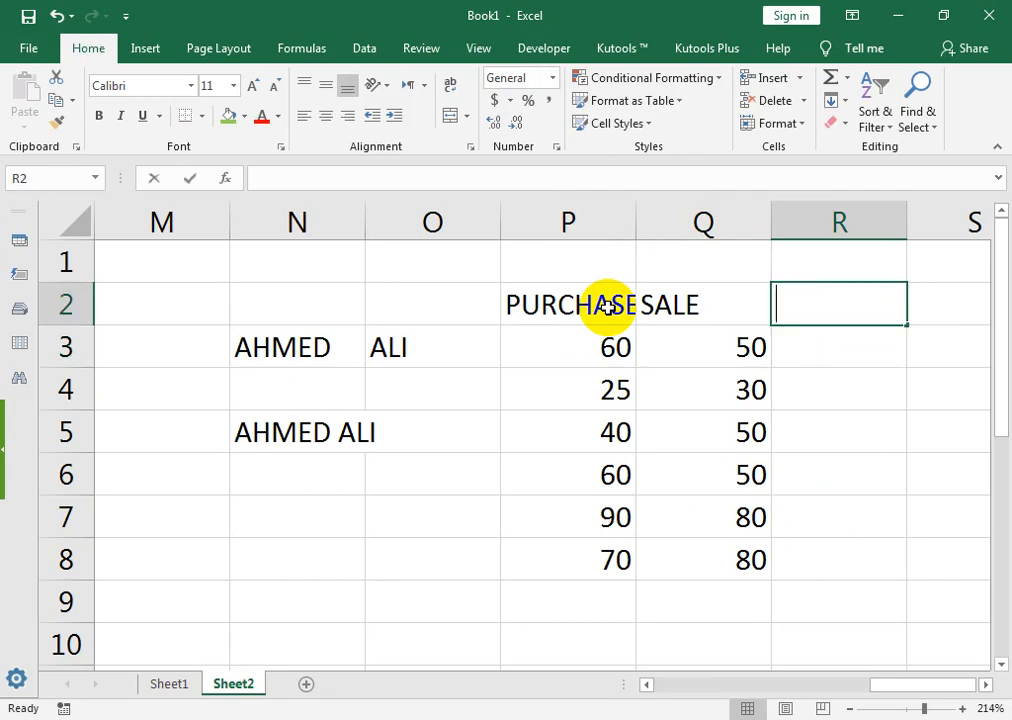
{"action": "type", "text": "PROFIT"}
{"action": "key", "text": "Return"}
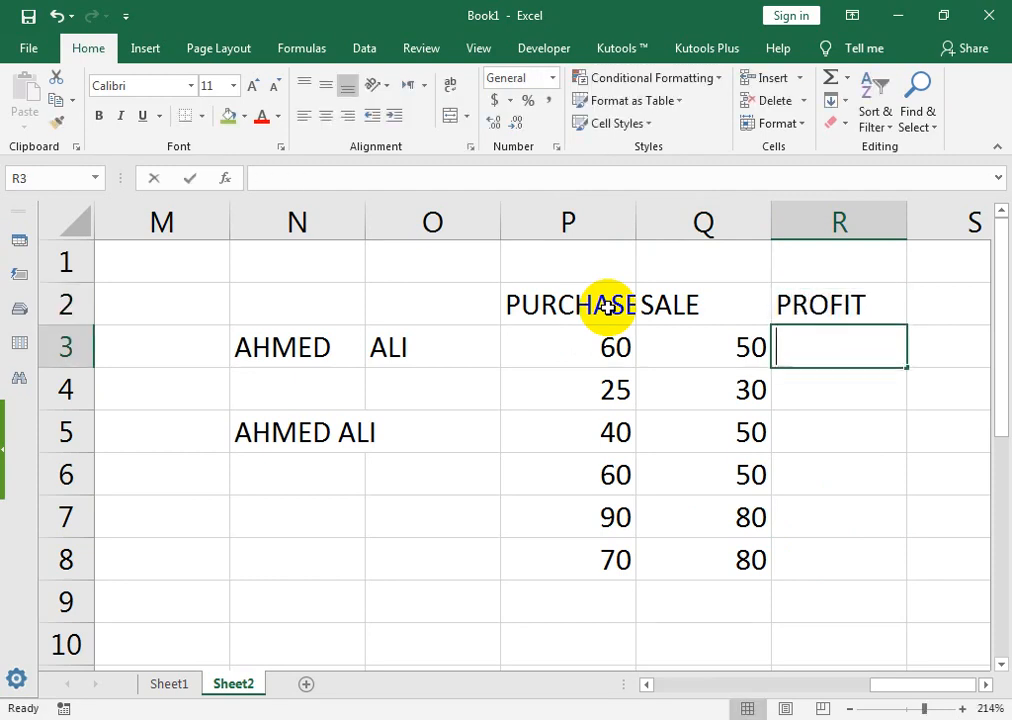
Step: Enter =Q3-P3 in R3 and fill it down to R8
{"action": "type", "text": "="}
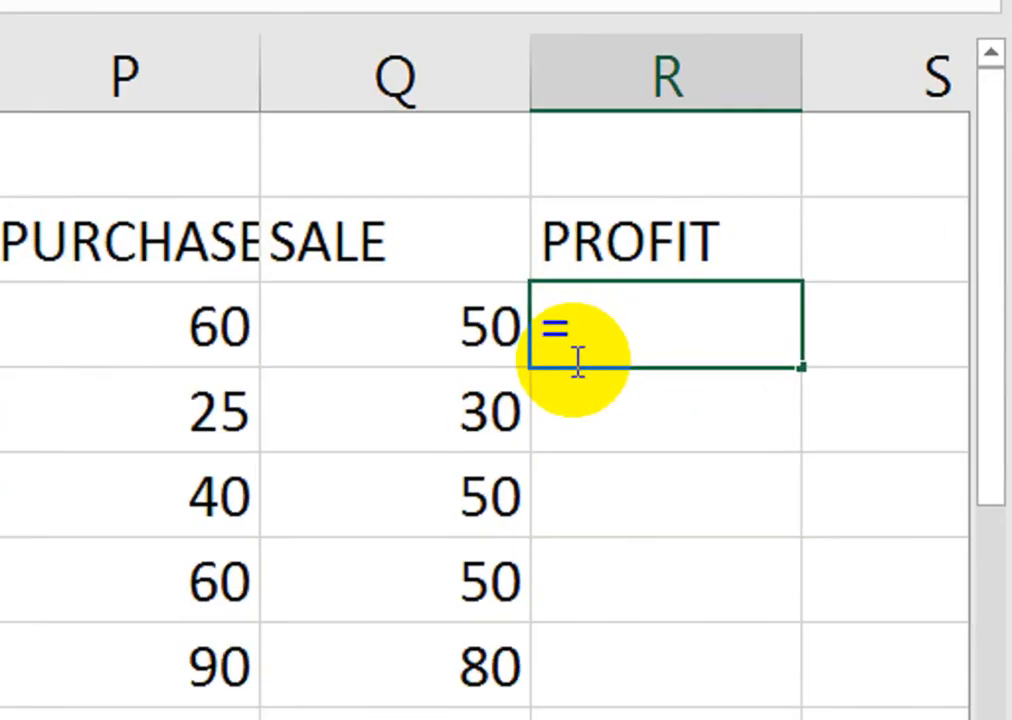
{"action": "left_click", "coordinate": [741, 343]}
{"action": "type", "text": "-"}
{"action": "left_click", "coordinate": [207, 316]}
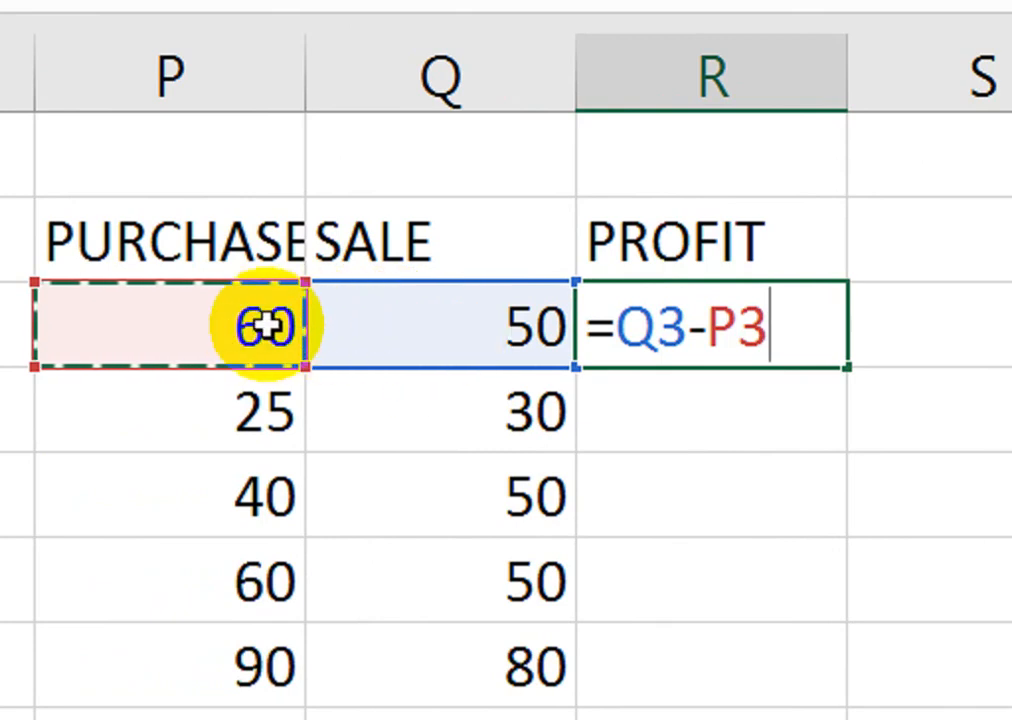
{"action": "key", "text": "Return"}
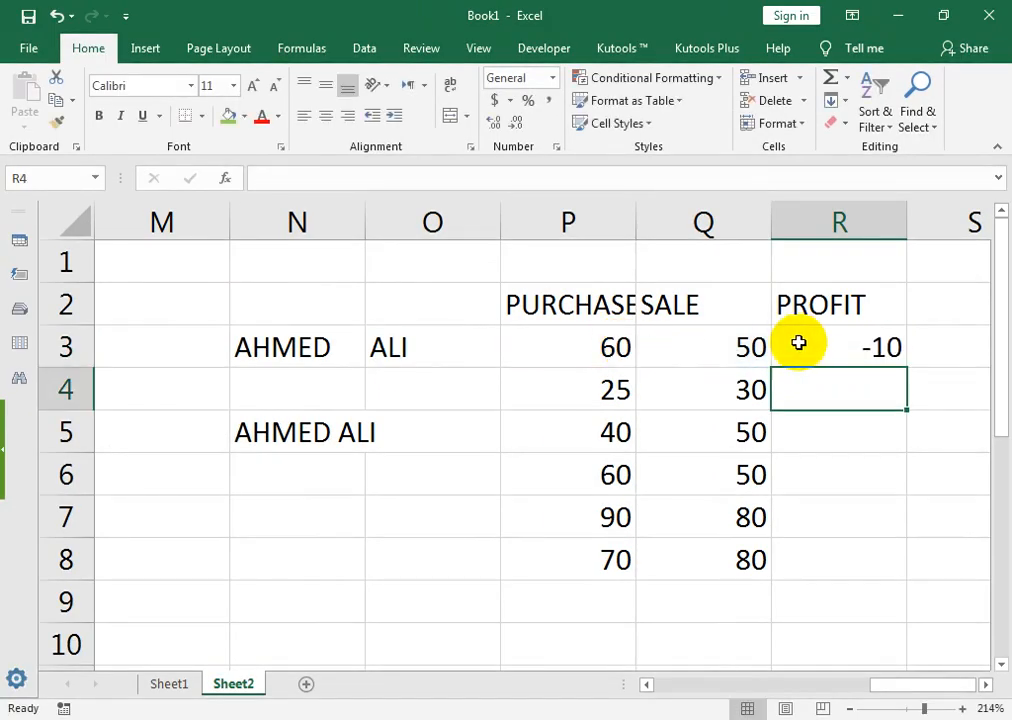
{"action": "left_click", "coordinate": [798, 343]}
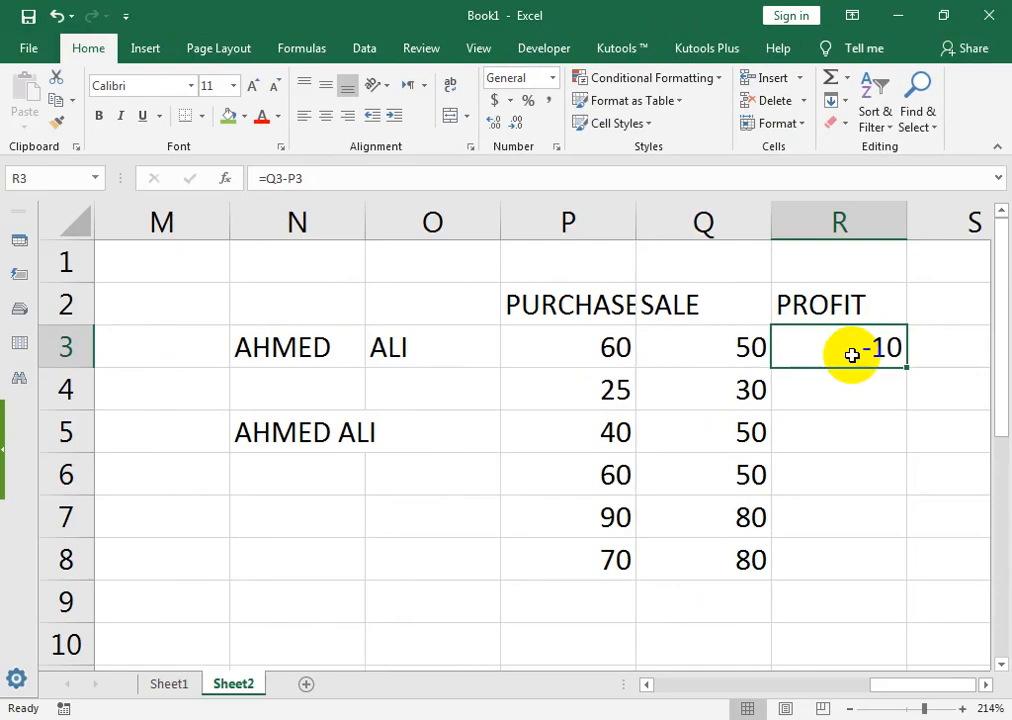
{"action": "left_click_drag", "start_coordinate": [907, 369], "coordinate": [903, 580]}
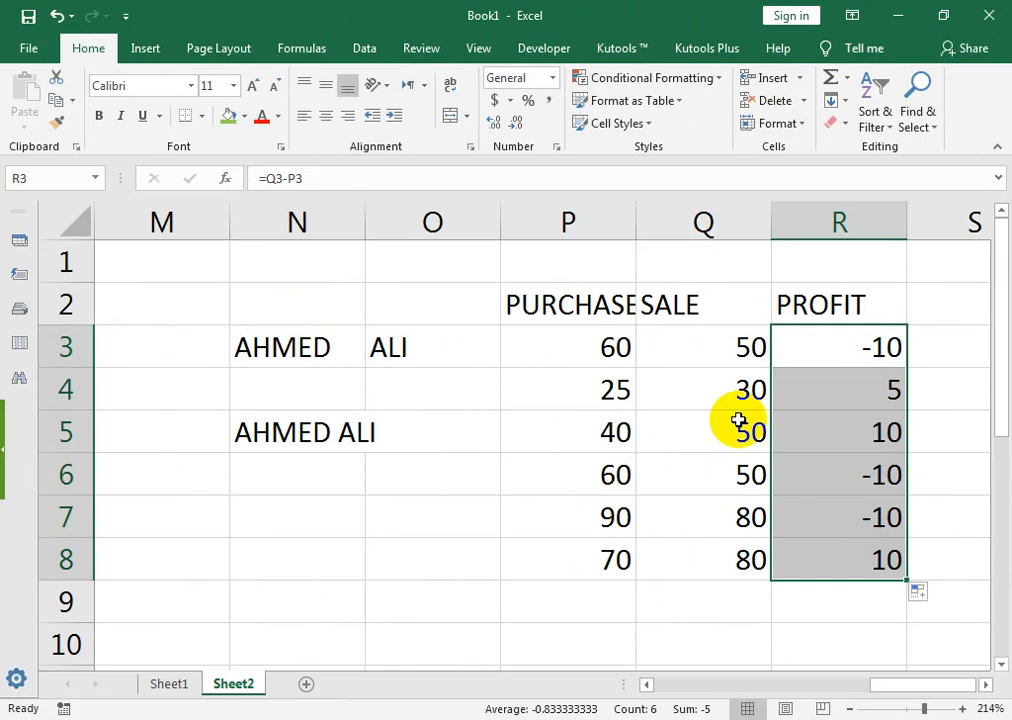
Step: Autofit column P so the PURCHASE heading fits
{"action": "double_click", "coordinate": [637, 224]}
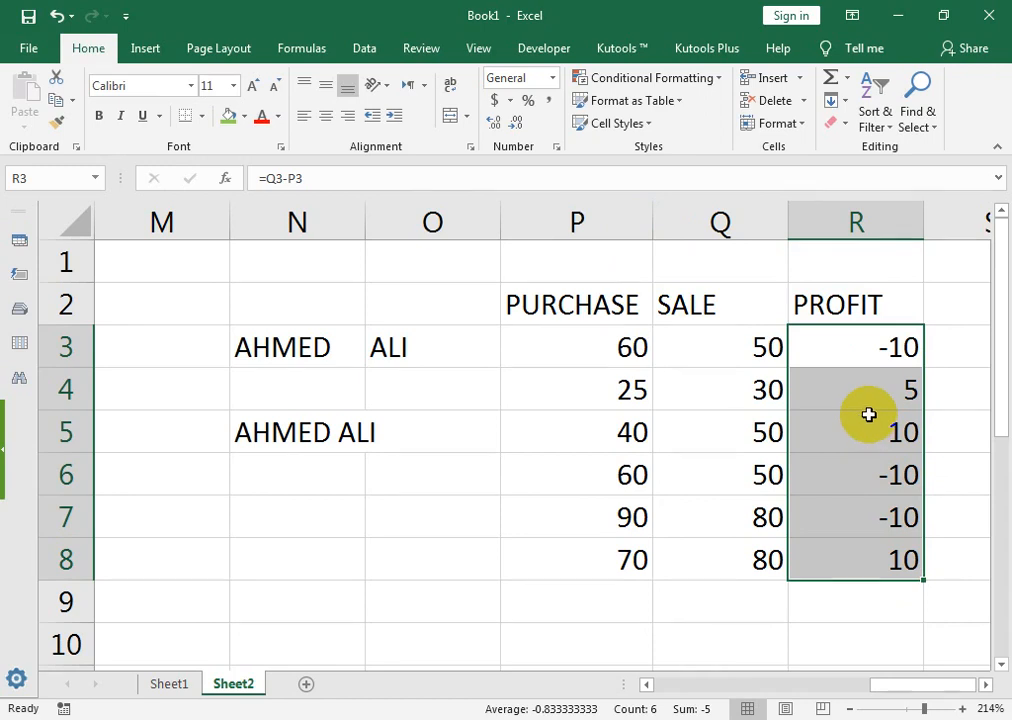
{"action": "left_click", "coordinate": [690, 78]}
{"action": "mouse_move", "coordinate": [712, 136]}
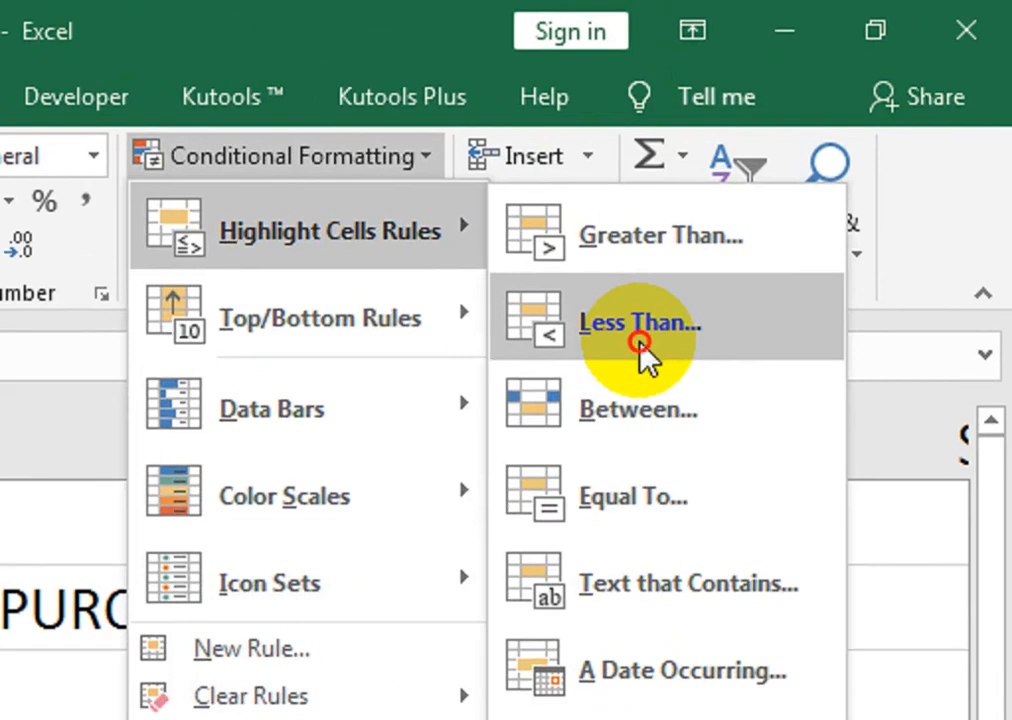
Step: Start a Less Than 0 highlight rule on the profits, choosing a custom format
{"action": "left_click", "coordinate": [640, 343]}
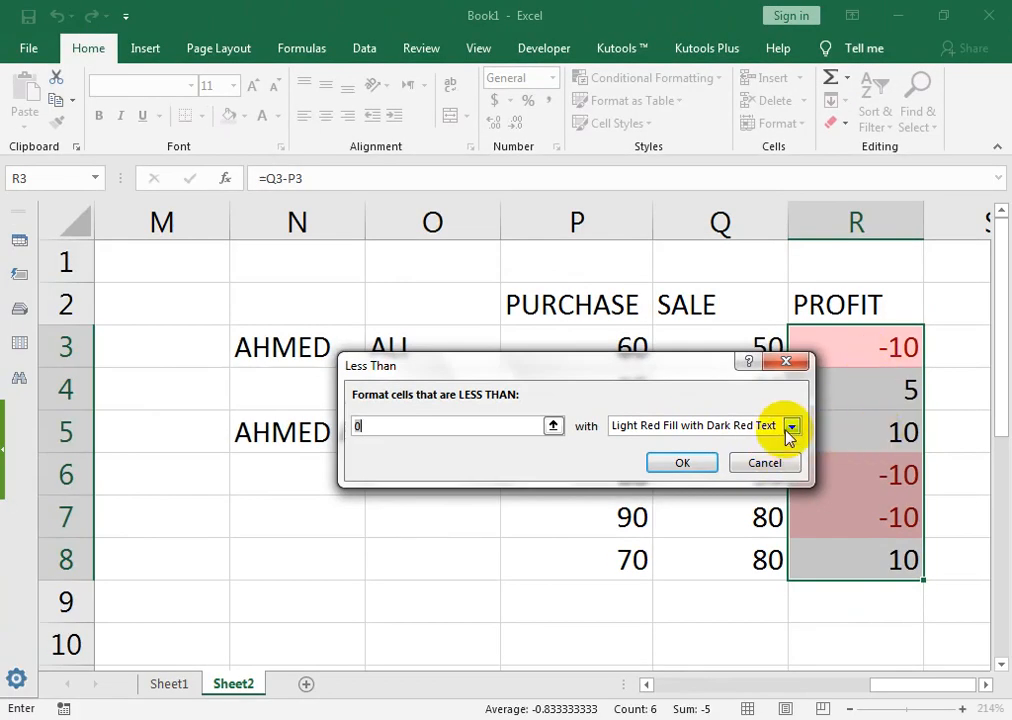
{"action": "left_click", "coordinate": [790, 426]}
{"action": "left_click", "coordinate": [764, 457]}
{"action": "left_click", "coordinate": [790, 426]}
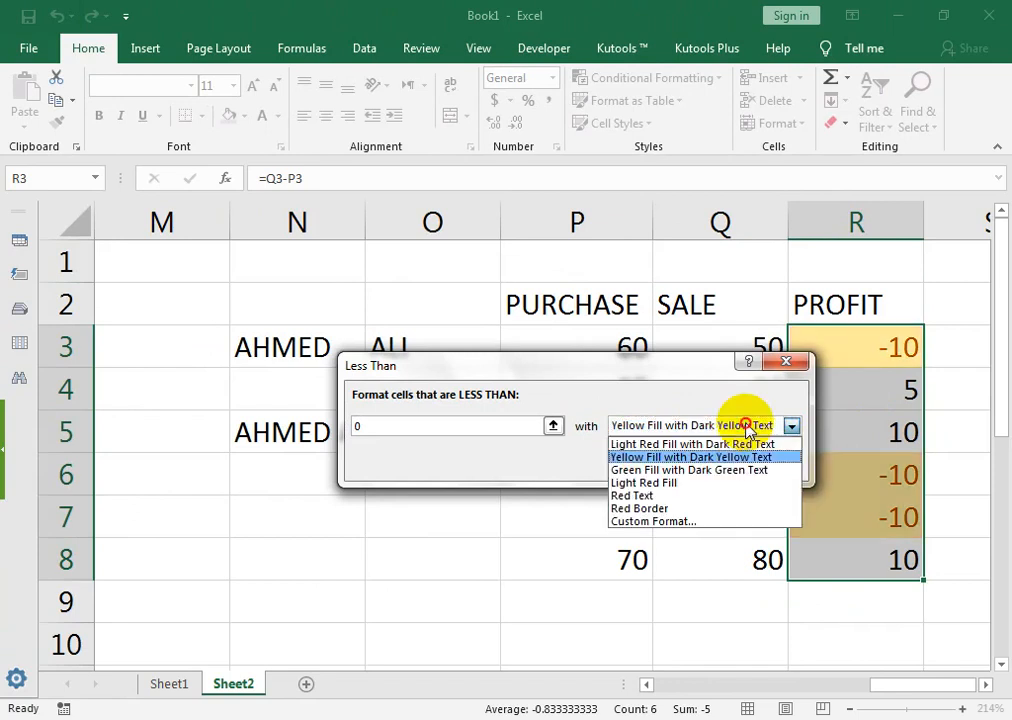
{"action": "left_click", "coordinate": [723, 470]}
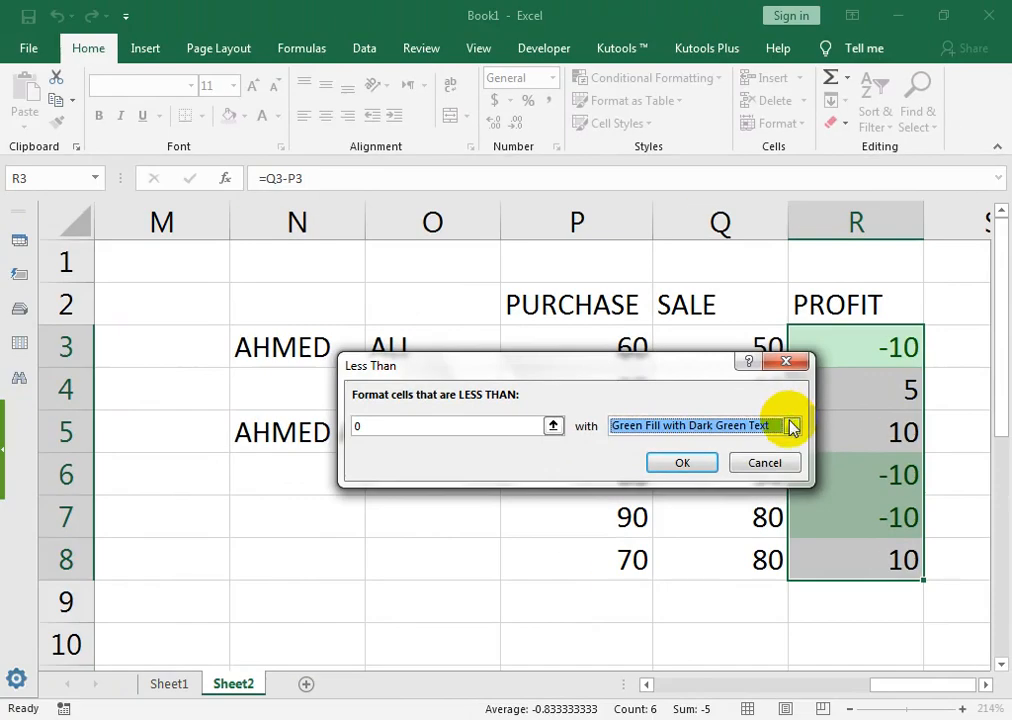
{"action": "left_click", "coordinate": [790, 426]}
{"action": "left_click", "coordinate": [668, 521]}
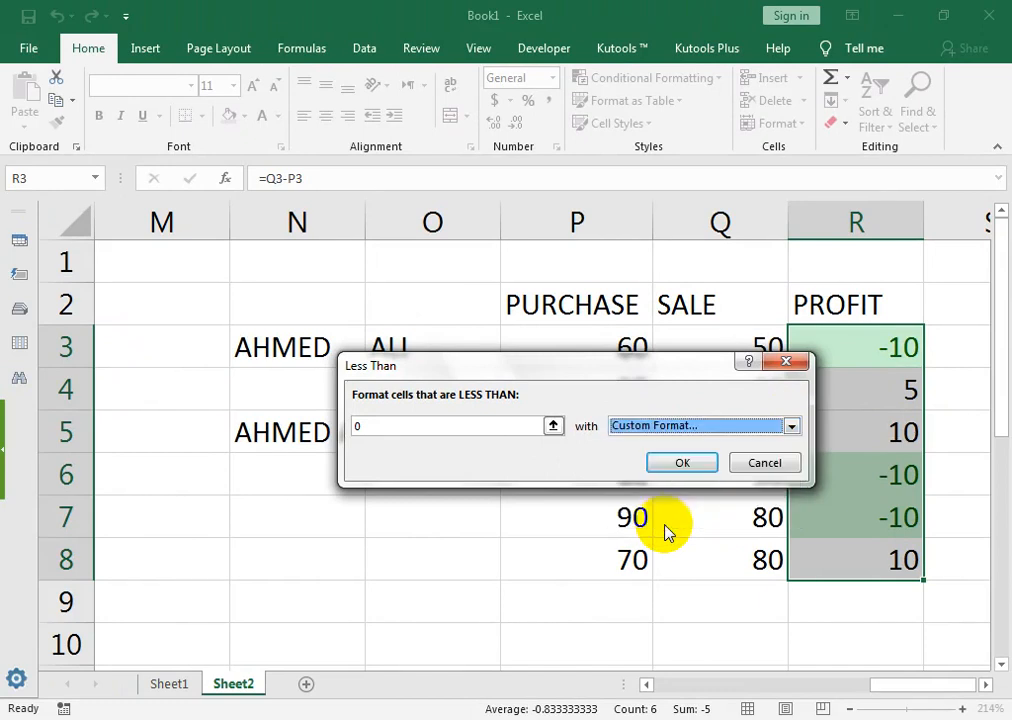
Step: Make the custom format a black fill with bold white text and apply the rule
{"action": "left_click", "coordinate": [512, 188]}
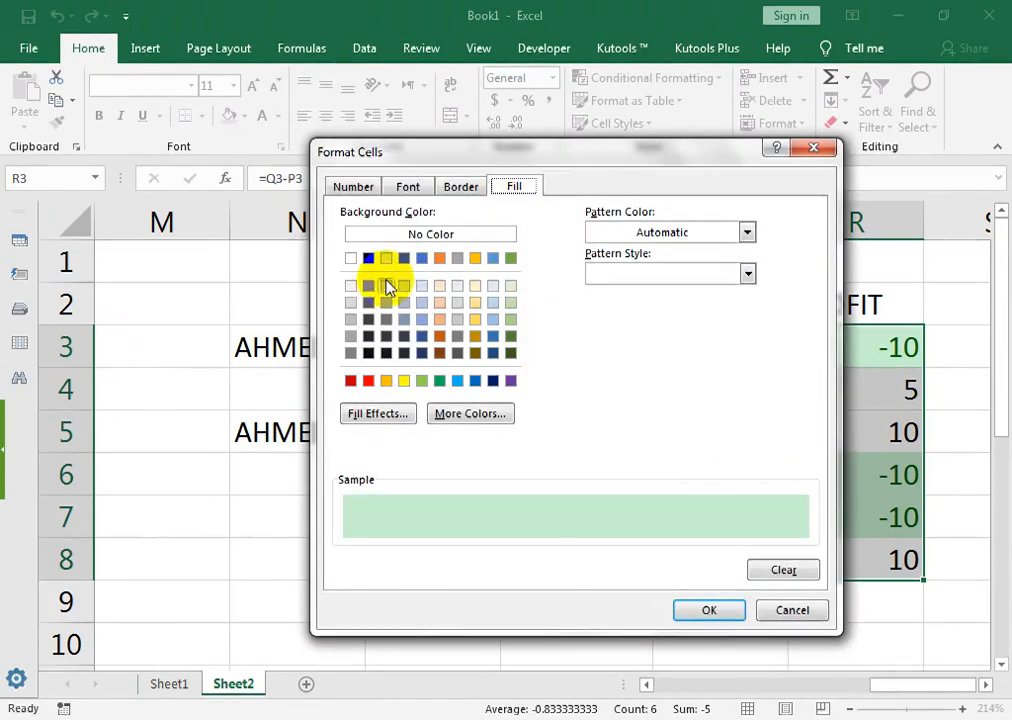
{"action": "left_click", "coordinate": [369, 258]}
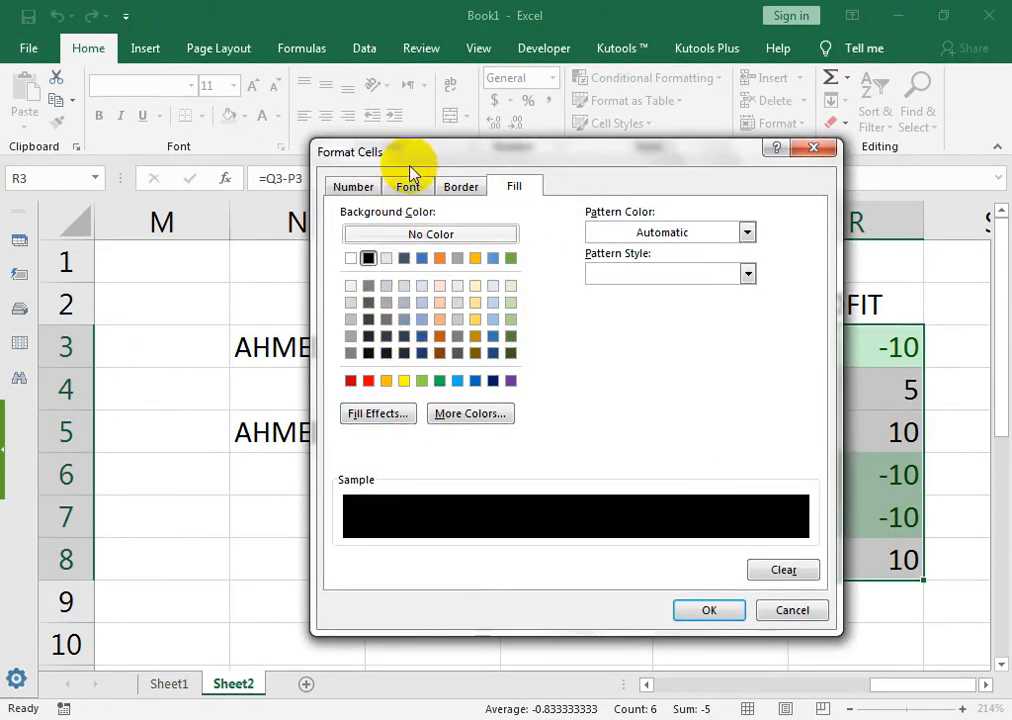
{"action": "left_click", "coordinate": [409, 185]}
{"action": "left_click", "coordinate": [640, 276]}
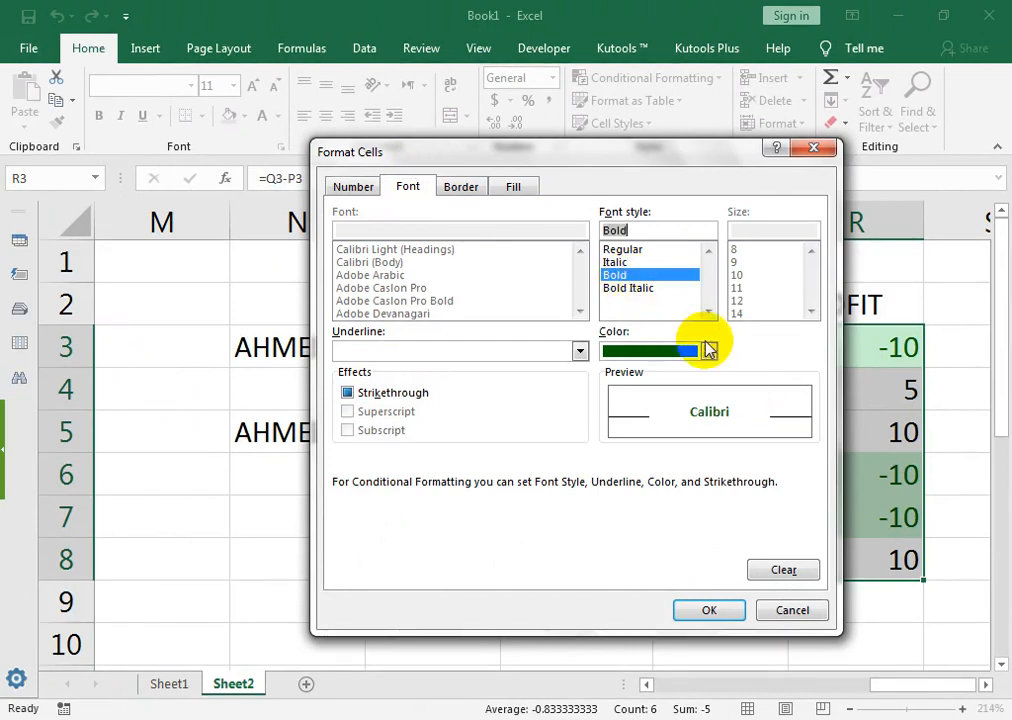
{"action": "left_click", "coordinate": [708, 351]}
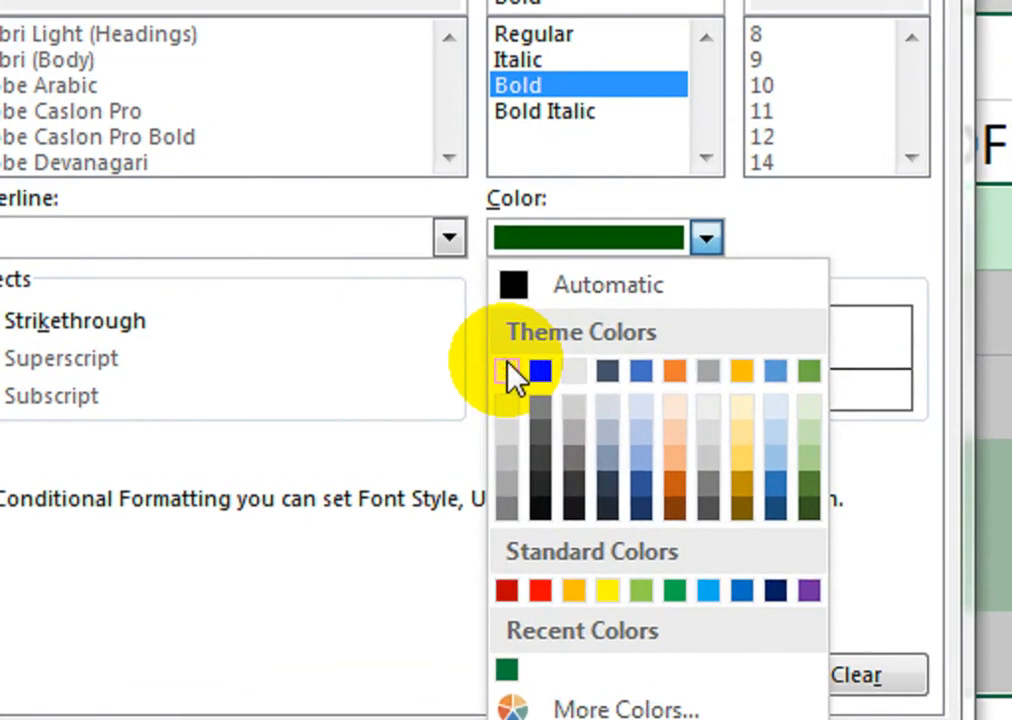
{"action": "left_click", "coordinate": [609, 417]}
{"action": "left_click", "coordinate": [703, 610]}
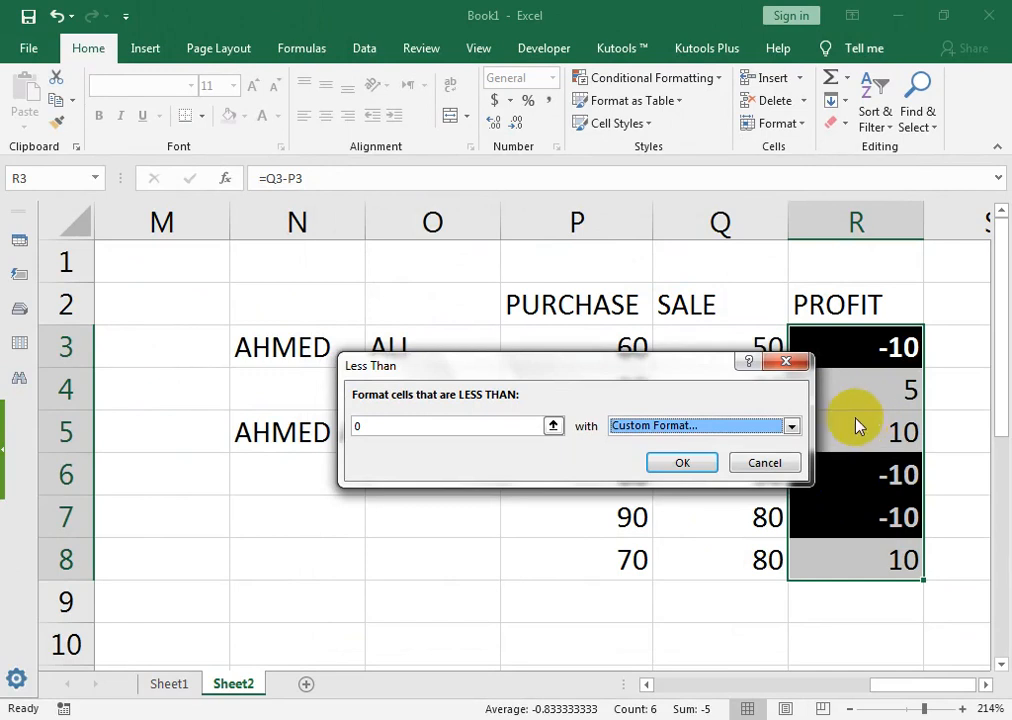
{"action": "left_click", "coordinate": [680, 465]}
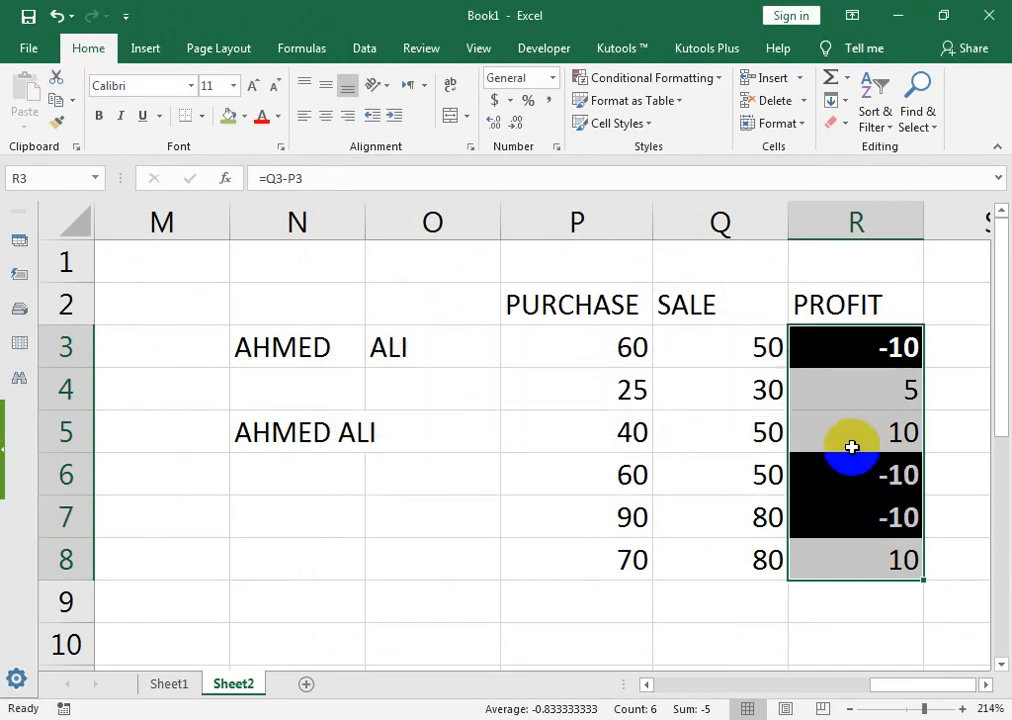
{"action": "left_click", "coordinate": [243, 116]}
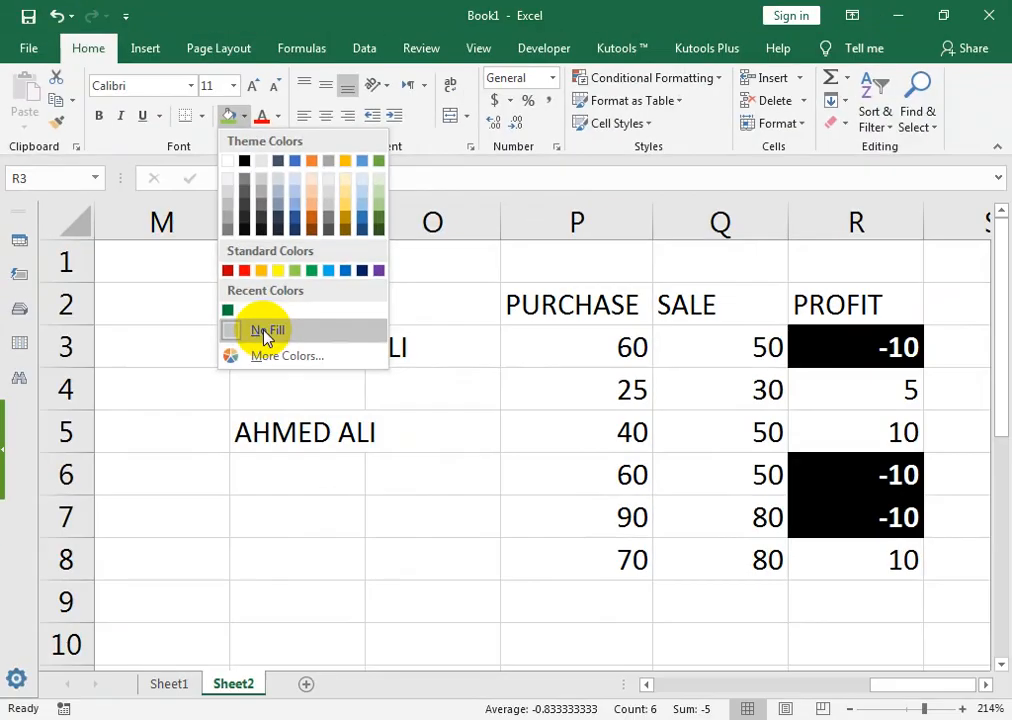
{"action": "left_click", "coordinate": [662, 153]}
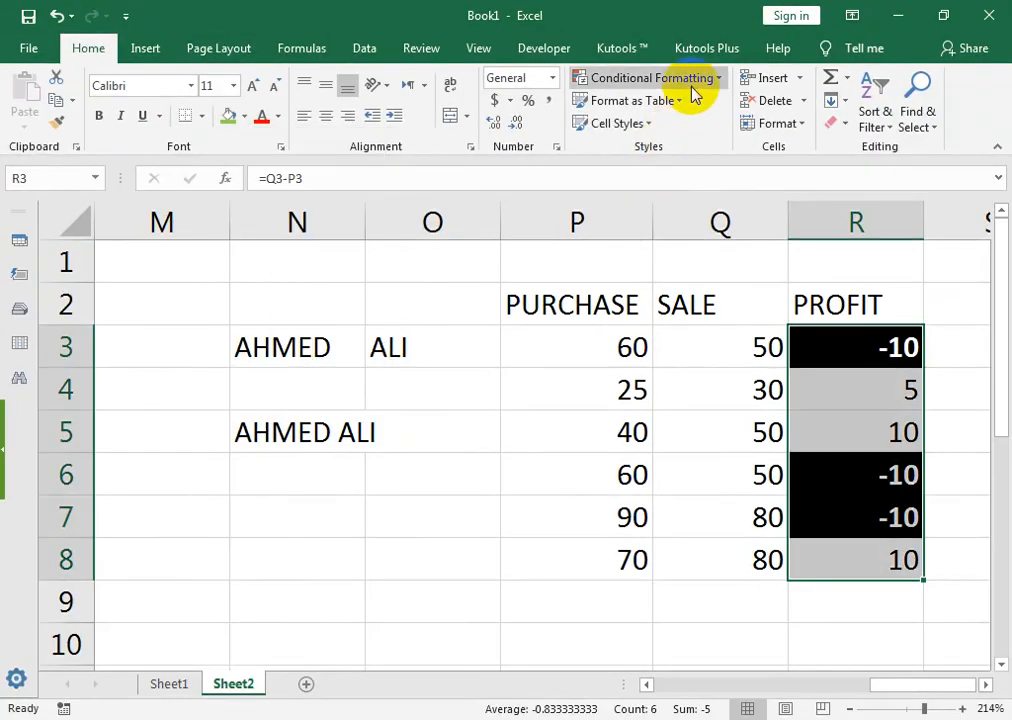
{"action": "left_click", "coordinate": [688, 80]}
Step: Clear the highlight rules from R3:R8 and switch to the YouTube channel page
{"action": "mouse_move", "coordinate": [686, 358]}
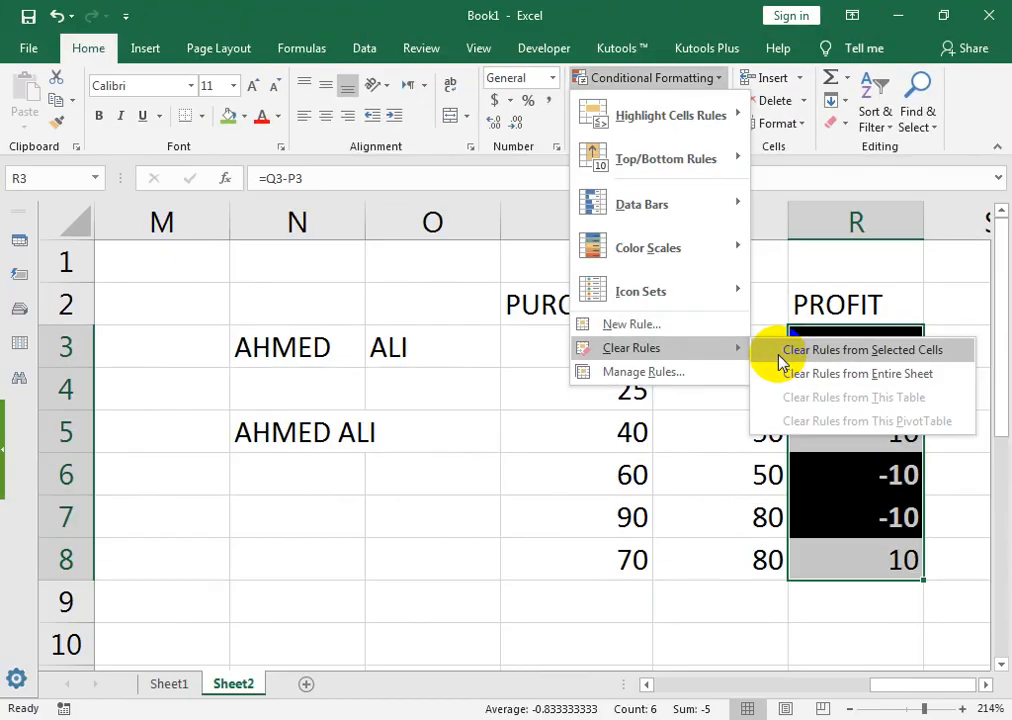
{"action": "left_click", "coordinate": [780, 352]}
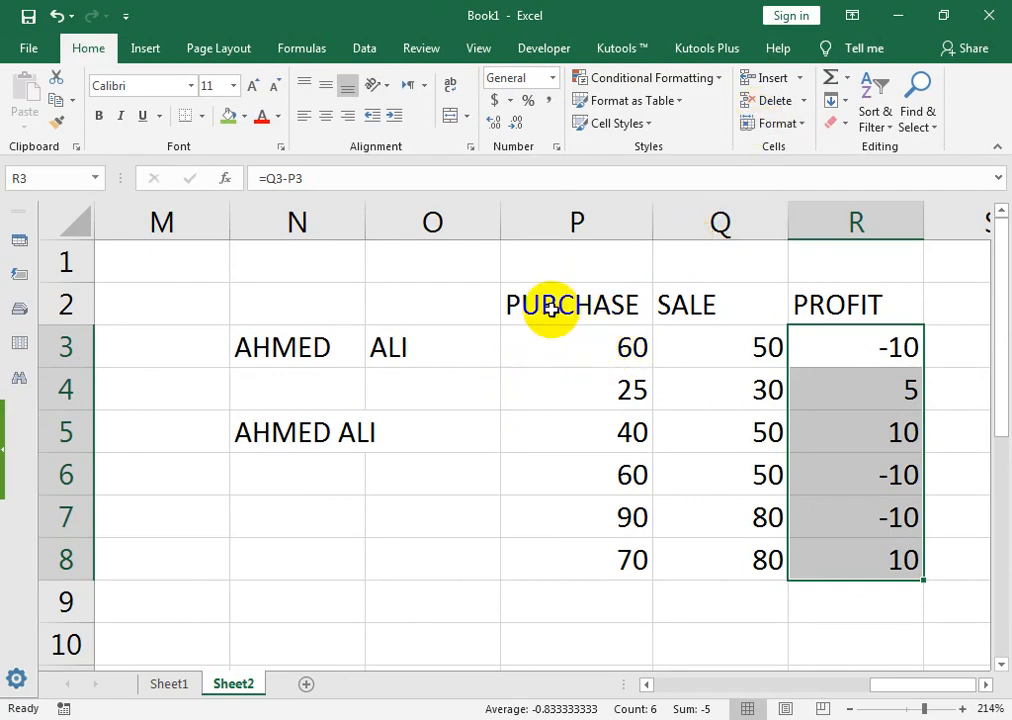
{"action": "left_click", "coordinate": [380, 717]}
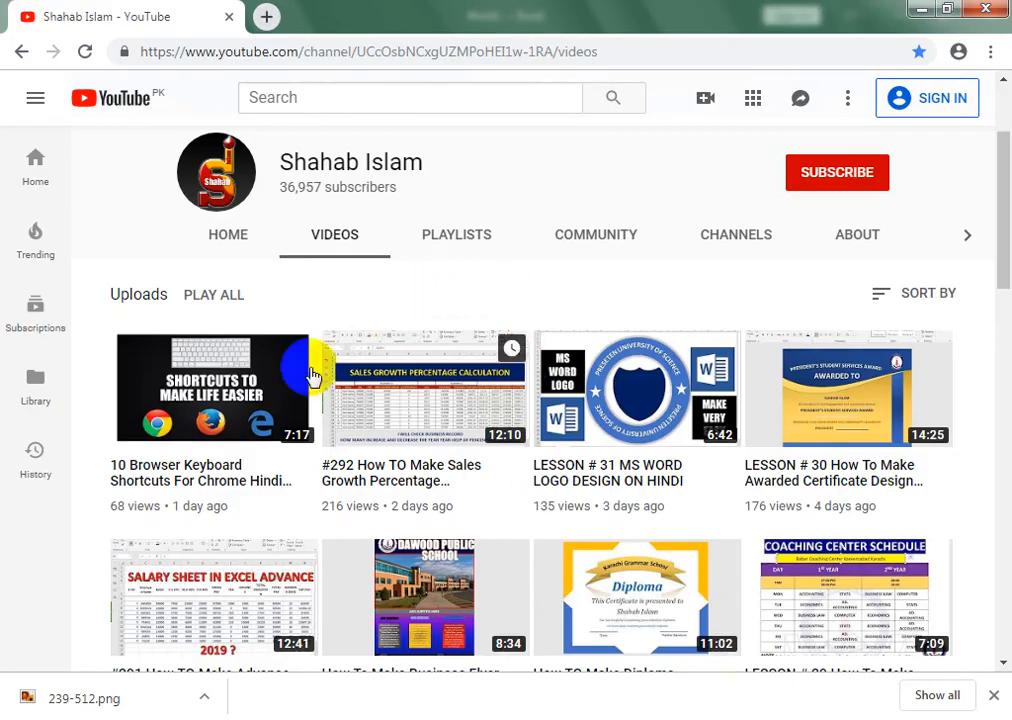
Step: Browse the channel's playlists and uploaded videos, then return to the Excel workbook
{"action": "left_click", "coordinate": [508, 240]}
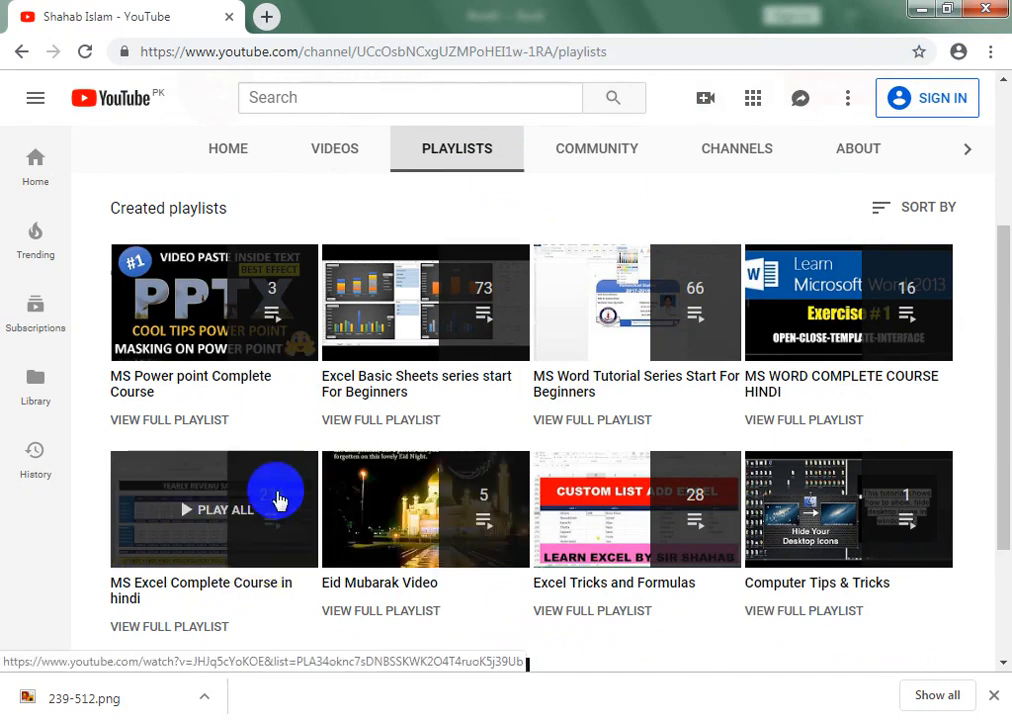
{"action": "left_click", "coordinate": [352, 148]}
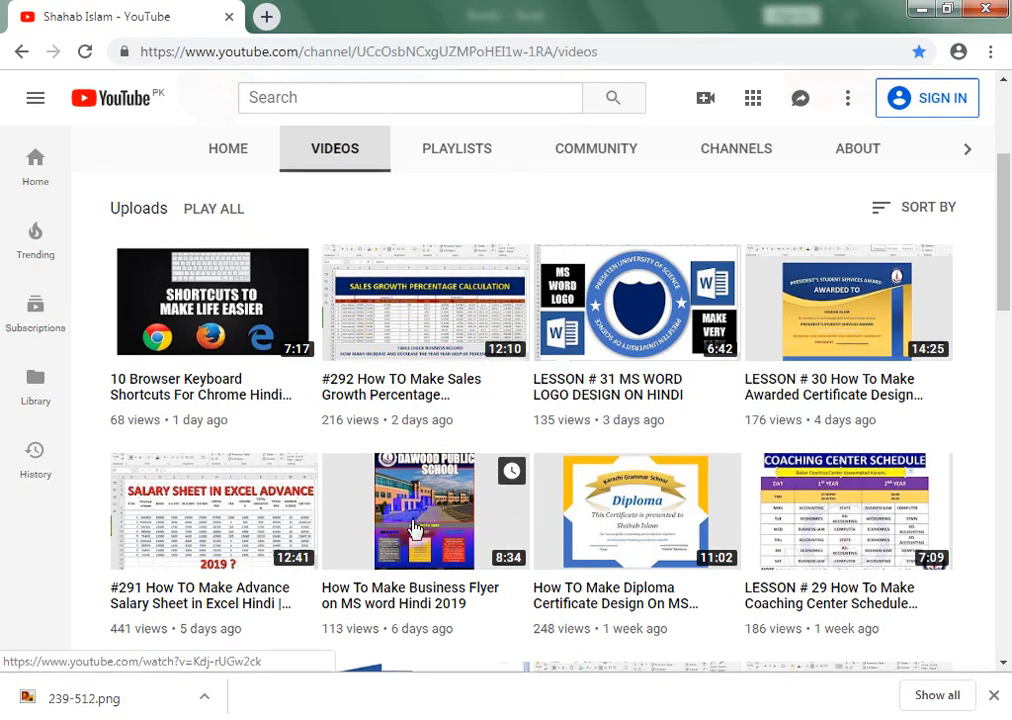
{"action": "mouse_move", "coordinate": [994, 253]}
{"action": "left_mouse_down"}
{"action": "mouse_move", "coordinate": [1003, 475]}
{"action": "mouse_move", "coordinate": [1004, 235]}
{"action": "mouse_move", "coordinate": [1004, 270]}
{"action": "mouse_move", "coordinate": [996, 244]}
{"action": "mouse_move", "coordinate": [1004, 262]}
{"action": "mouse_move", "coordinate": [1006, 233]}
{"action": "left_mouse_up"}
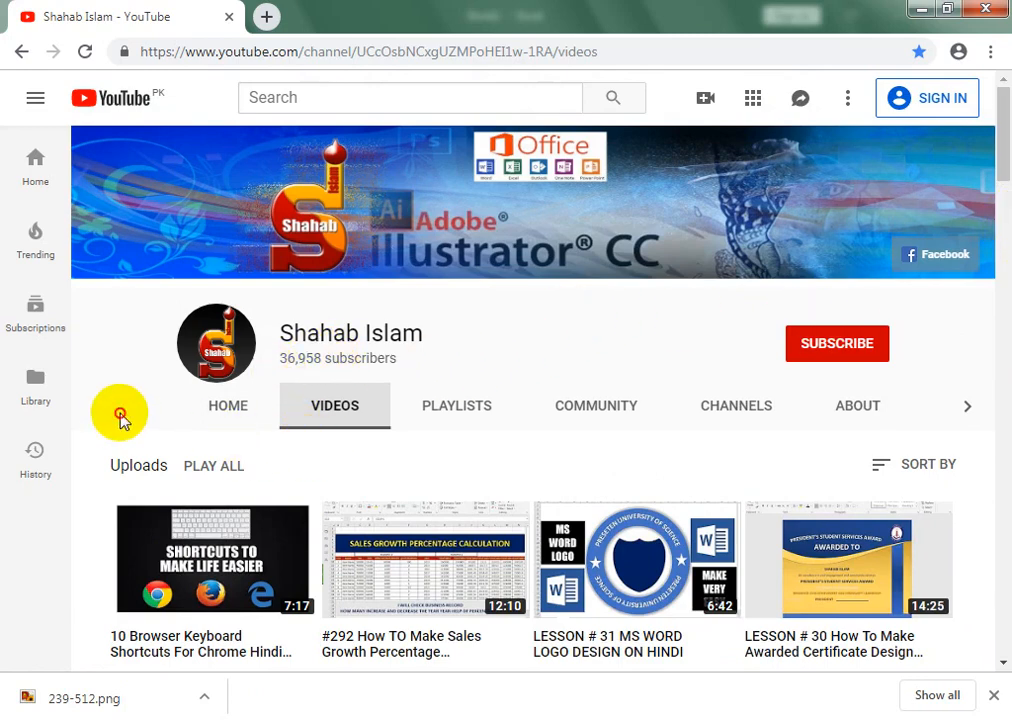
{"action": "left_click", "coordinate": [310, 719]}
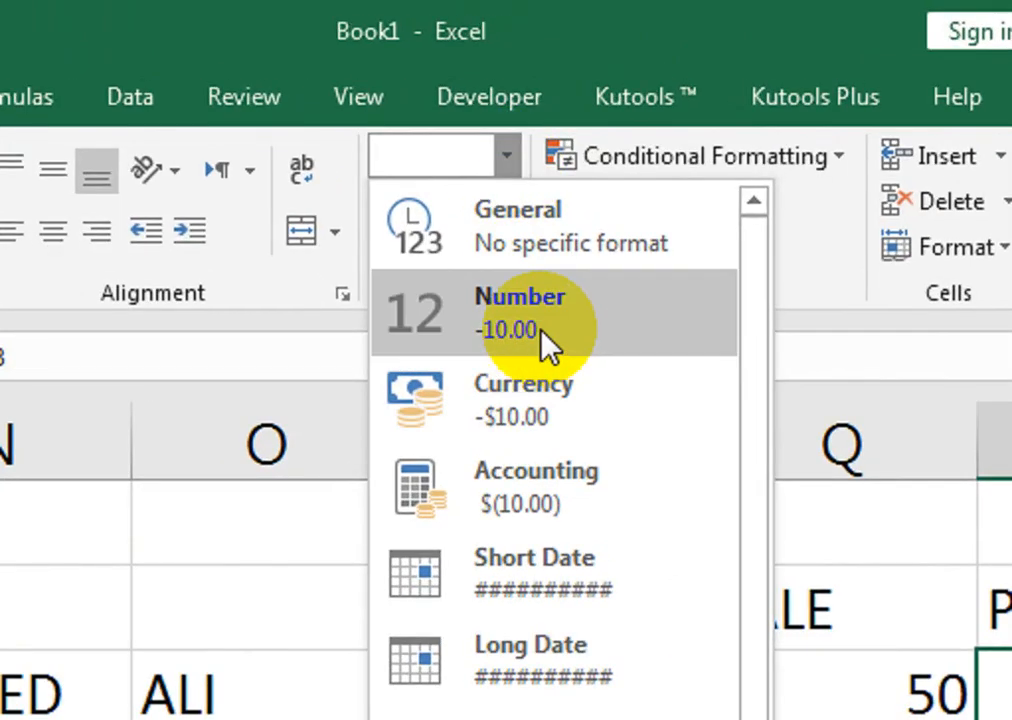
Step: Format R3:R8 as Number with two decimals, negatives red without a minus sign
{"action": "left_click", "coordinate": [312, 278]}
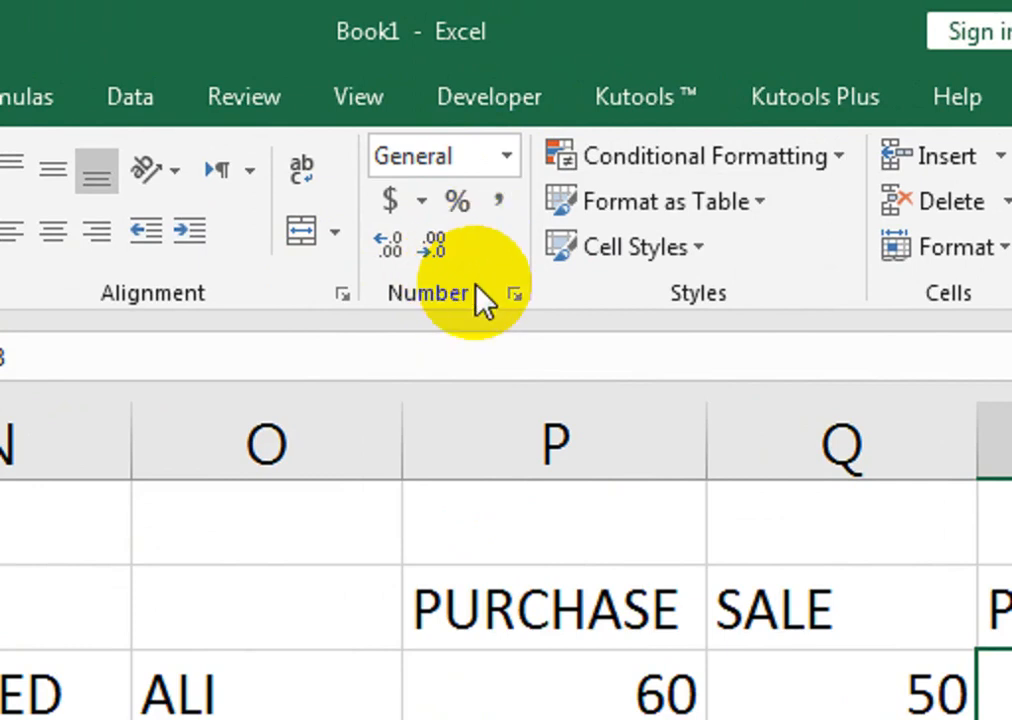
{"action": "left_click", "coordinate": [508, 157]}
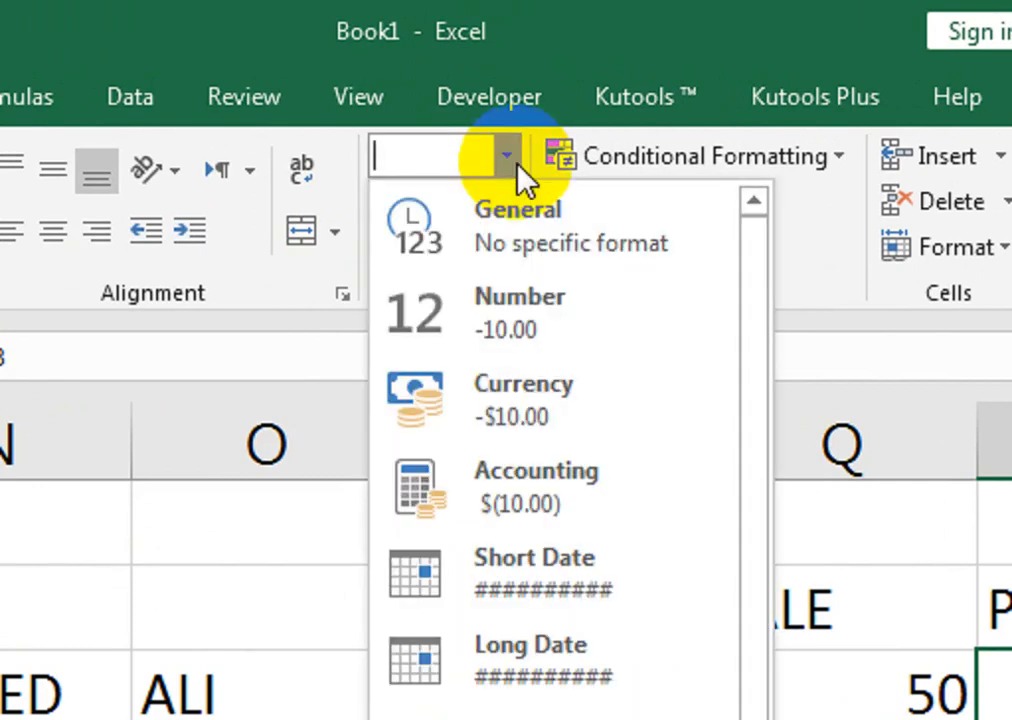
{"action": "left_click", "coordinate": [531, 309]}
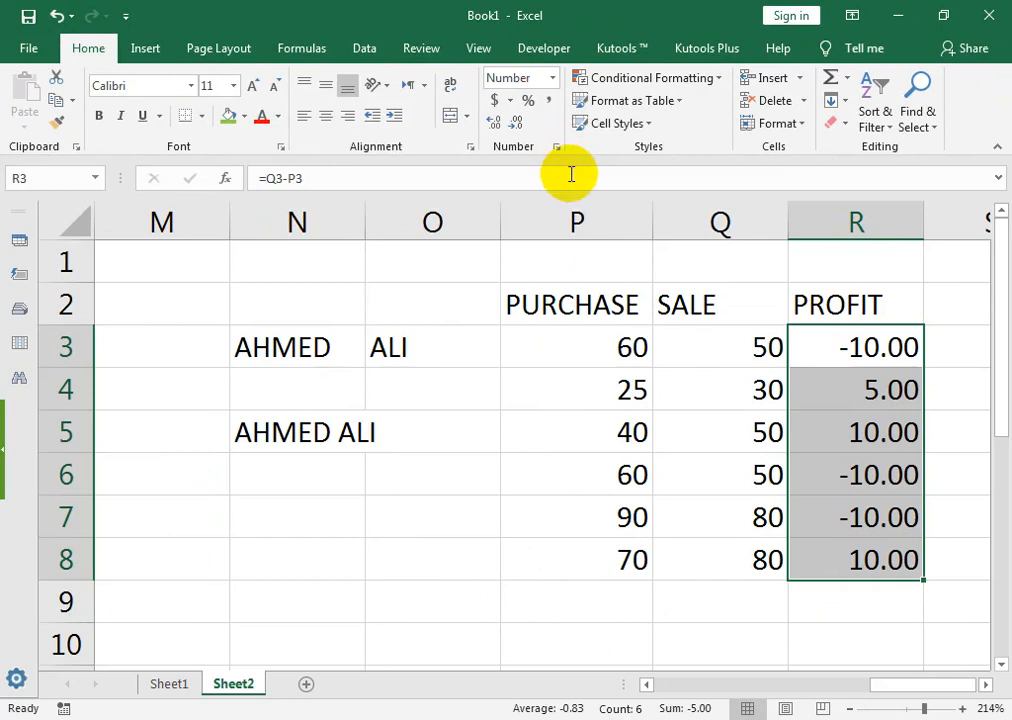
{"action": "left_click", "coordinate": [554, 157]}
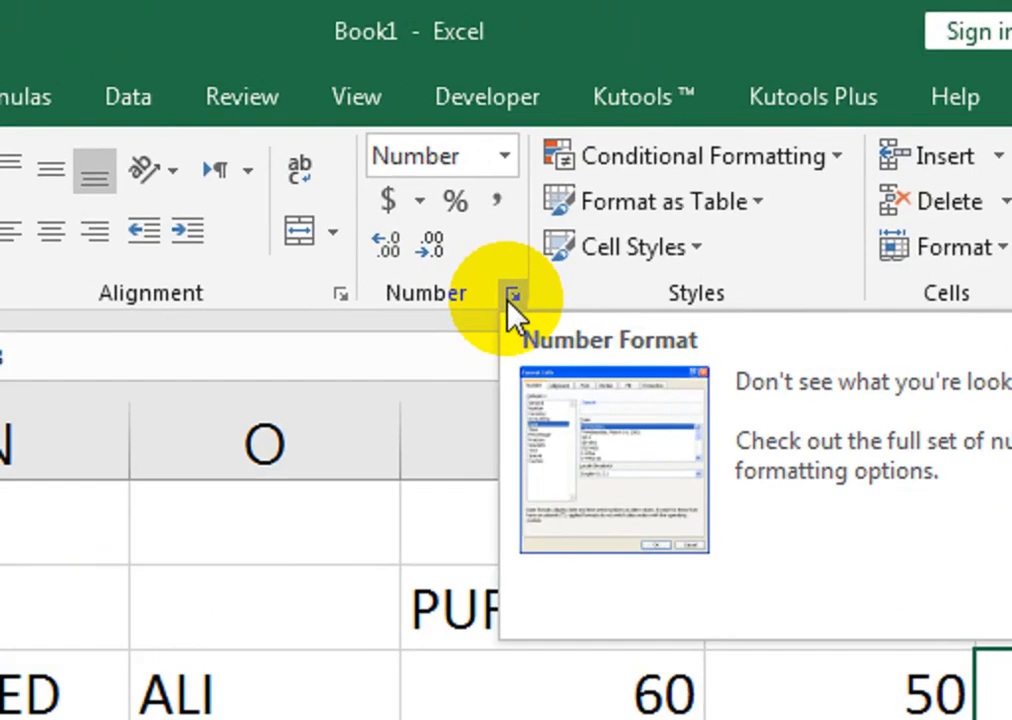
{"action": "left_click", "coordinate": [556, 157]}
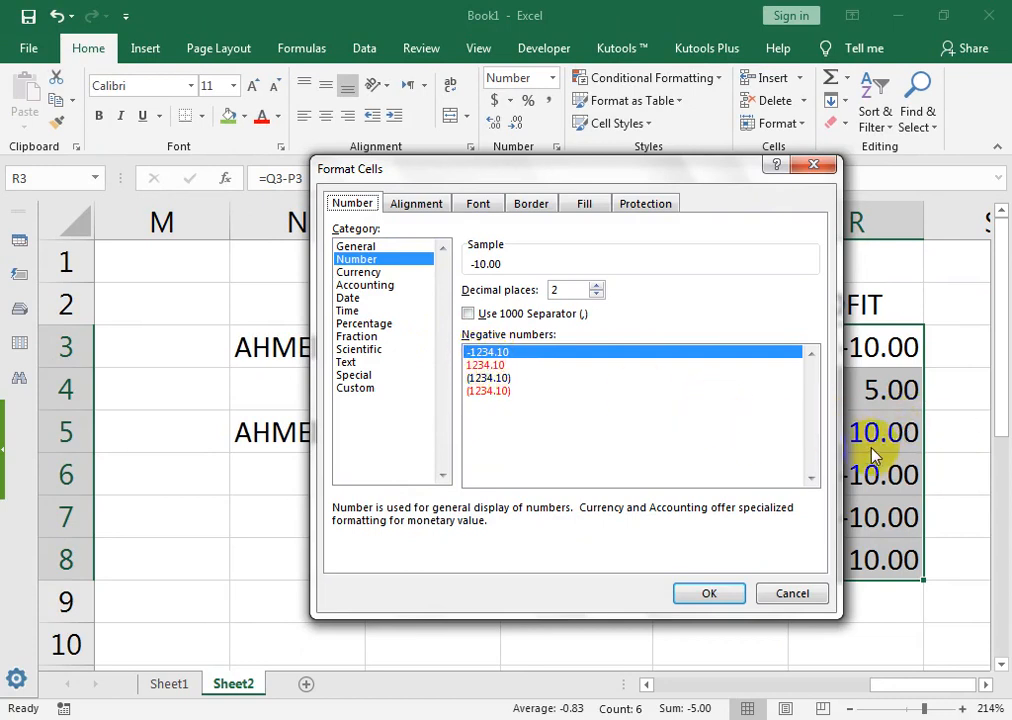
{"action": "left_click", "coordinate": [482, 365]}
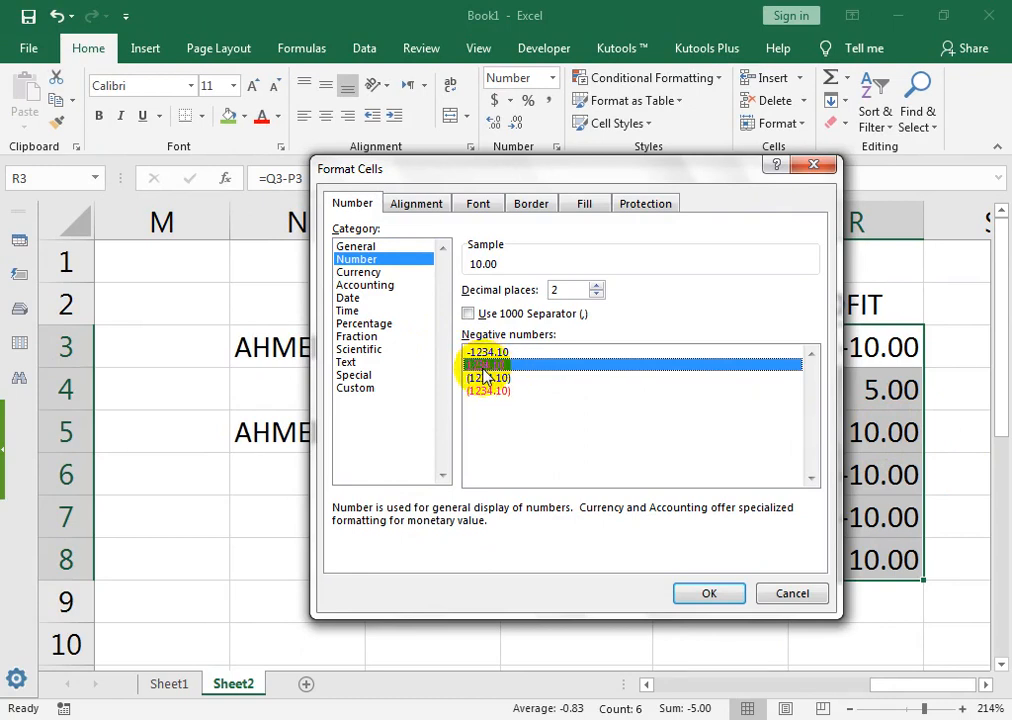
{"action": "left_click", "coordinate": [709, 593]}
{"action": "left_click", "coordinate": [825, 474]}
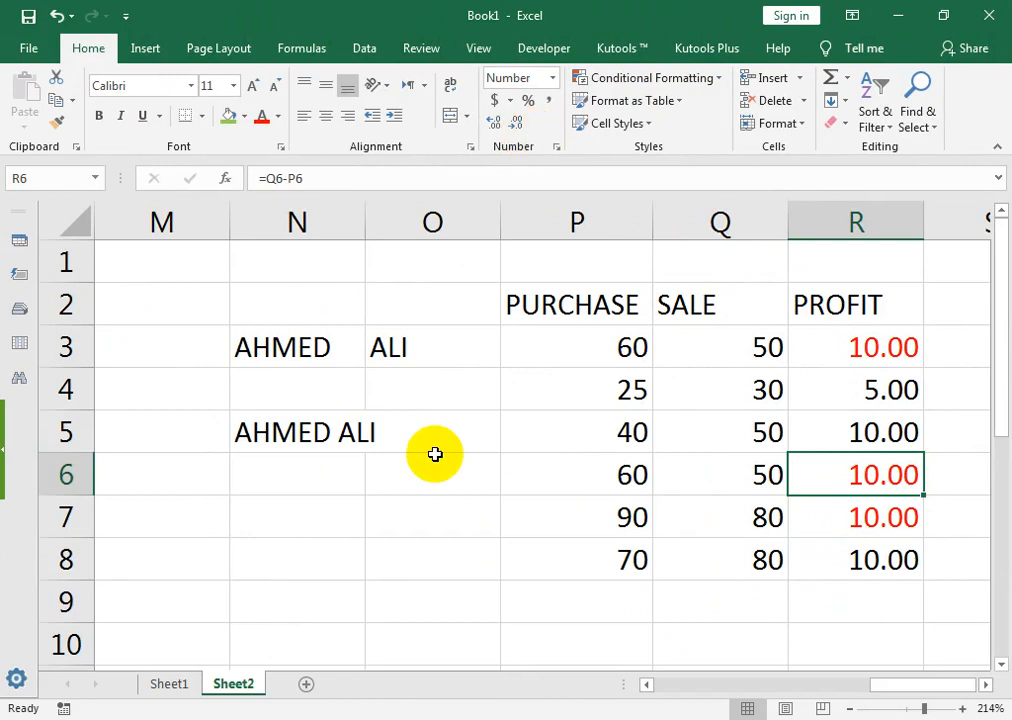
Step: Enter 85, 96, 87, 20, 40, 70, 50, 60 down U2:U9 and select the list
{"action": "key", "text": "Right"}
{"action": "key", "text": "Right"}
{"action": "key", "text": "Right"}
{"action": "key", "text": "Right"}
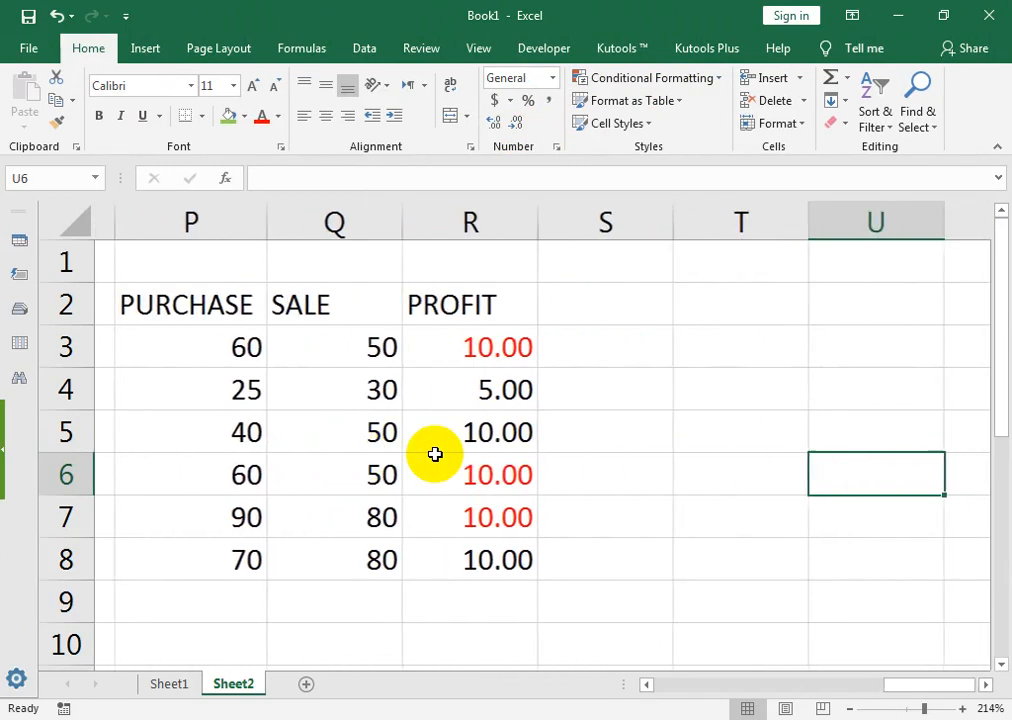
{"action": "key", "text": "Left"}
{"action": "key", "text": "Up"}
{"action": "key", "text": "Up"}
{"action": "key", "text": "Up"}
{"action": "key", "text": "Up"}
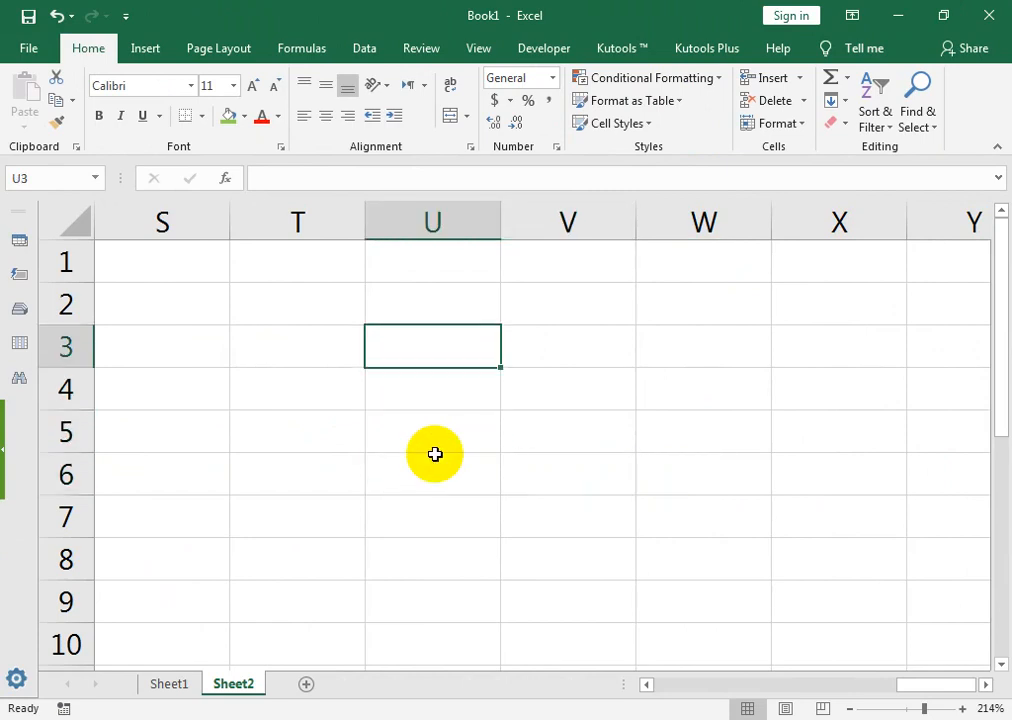
{"action": "type", "text": "8"}
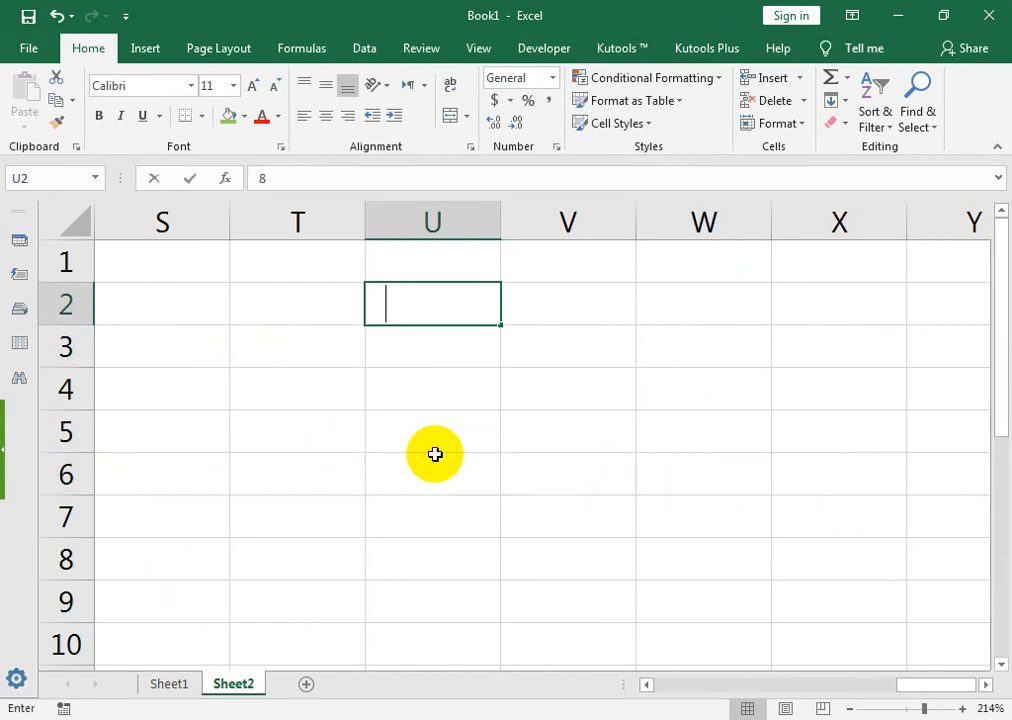
{"action": "type", "text": "5"}
{"action": "key", "text": "Return"}
{"action": "type", "text": "96"}
{"action": "key", "text": "Return"}
{"action": "type", "text": "87"}
{"action": "key", "text": "Return"}
{"action": "type", "text": "205"}
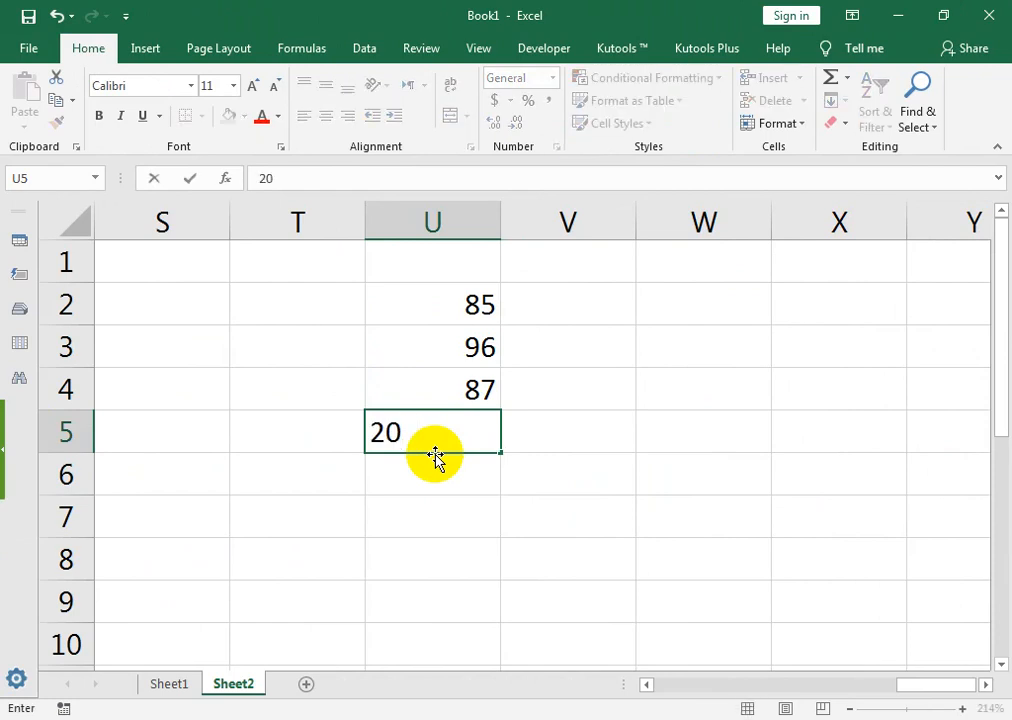
{"action": "key", "text": "Return"}
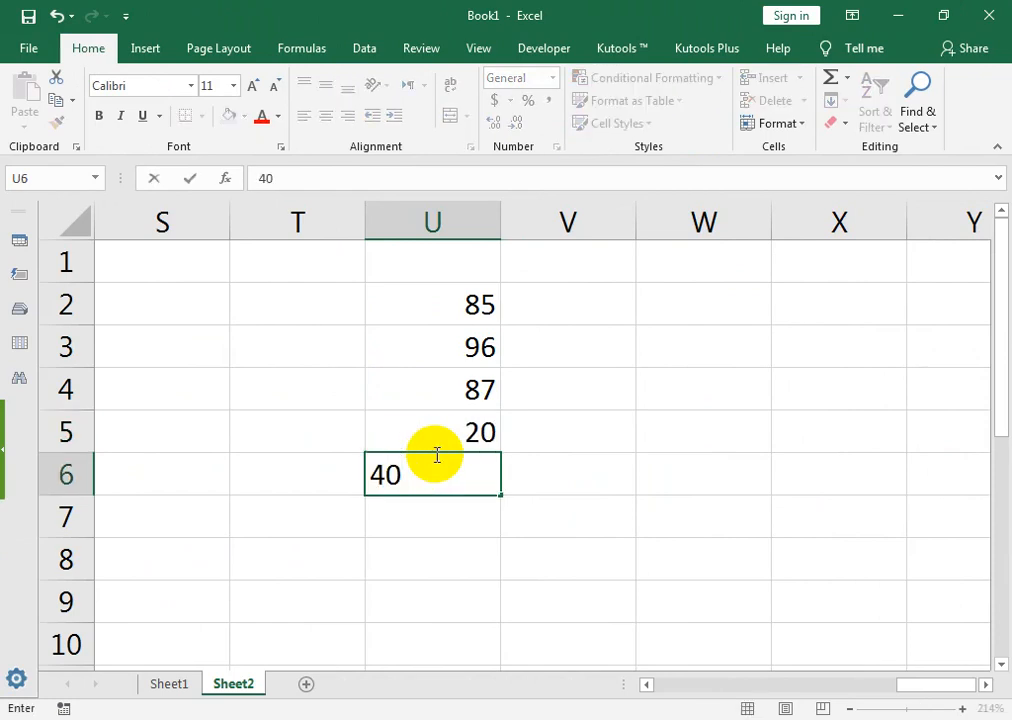
{"action": "key", "text": "Return"}
{"action": "type", "text": "70"}
{"action": "key", "text": "Return"}
{"action": "type", "text": "50"}
{"action": "key", "text": "Return"}
{"action": "type", "text": "60"}
{"action": "key", "text": "Return"}
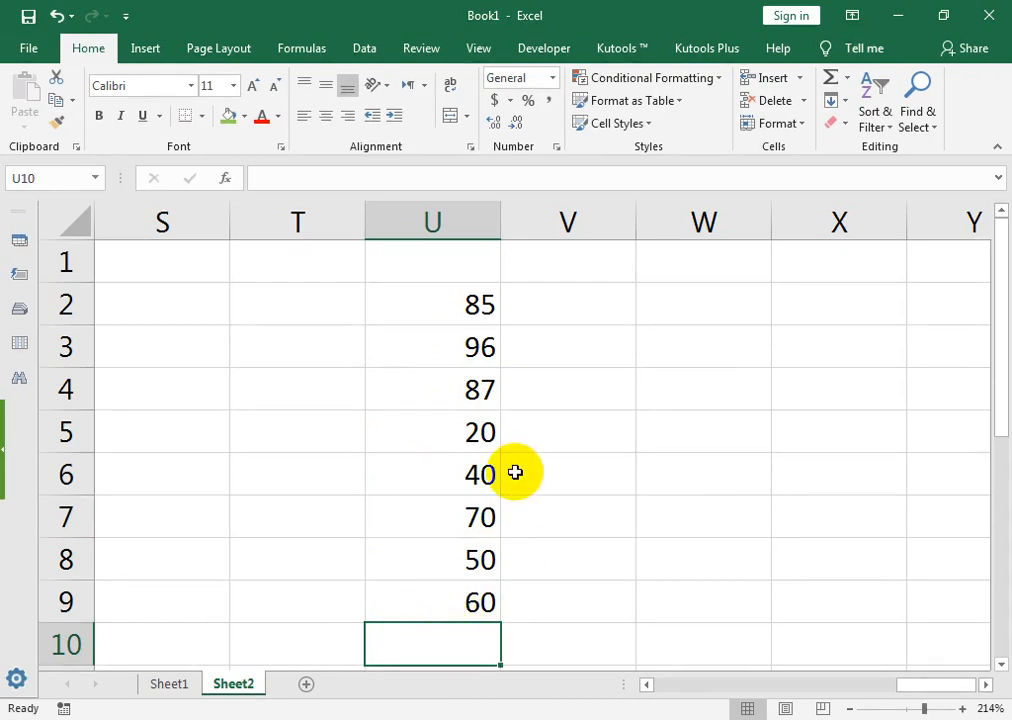
{"action": "left_click_drag", "start_coordinate": [454, 300], "coordinate": [452, 474]}
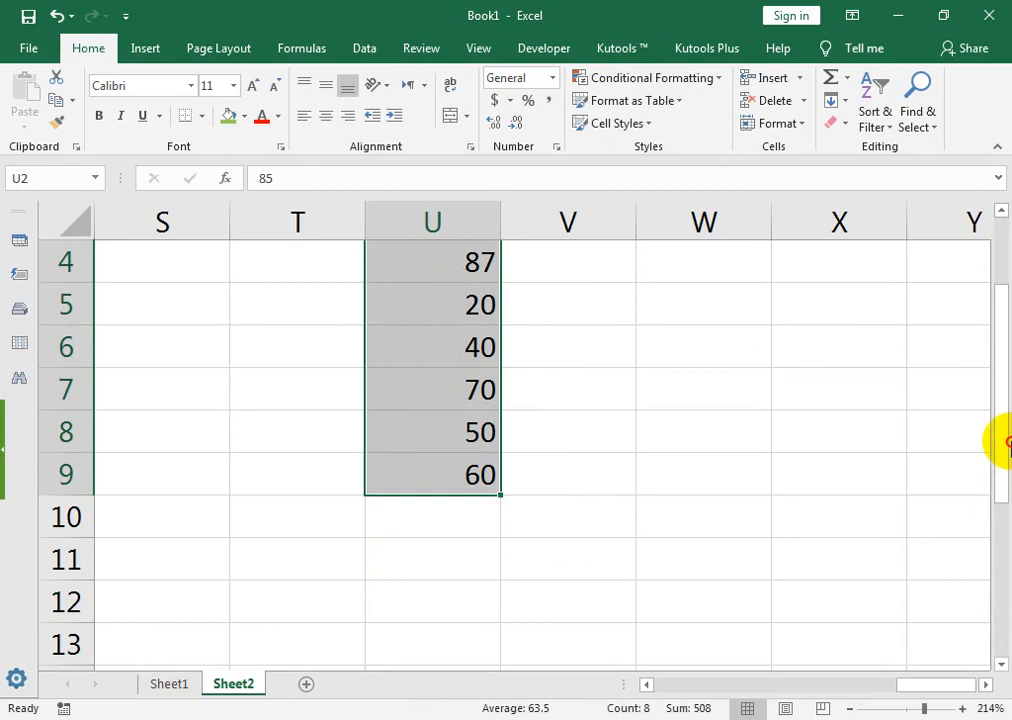
{"action": "left_click_drag", "start_coordinate": [1001, 343], "coordinate": [1003, 278]}
Step: Total U2:U9 with an AutoSum =SUM(U2:U9) formula in U10
{"action": "left_click", "coordinate": [470, 656]}
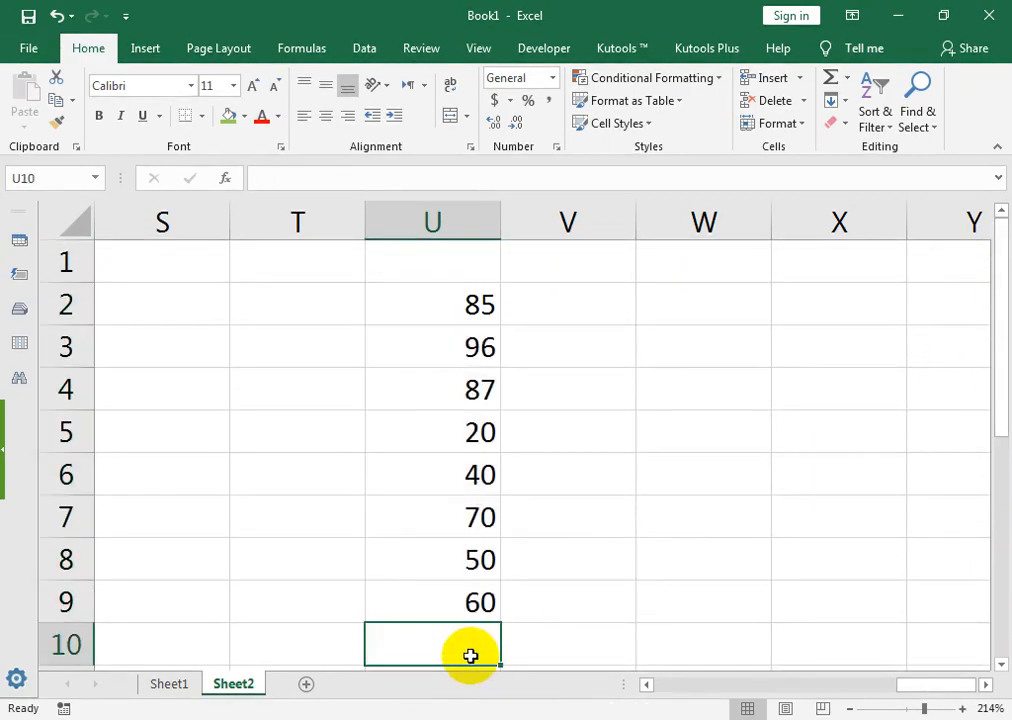
{"action": "key", "text": "alt+equal"}
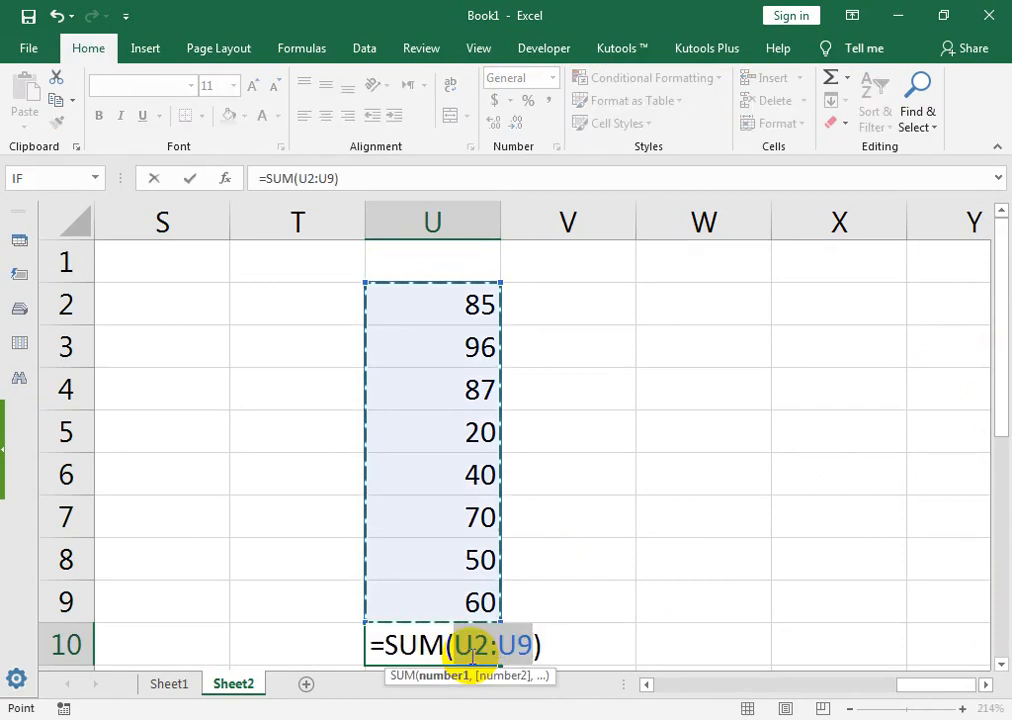
{"action": "key", "text": "Return"}
{"action": "left_click_drag", "start_coordinate": [1000, 390], "coordinate": [996, 334]}
{"action": "left_click", "coordinate": [507, 643]}
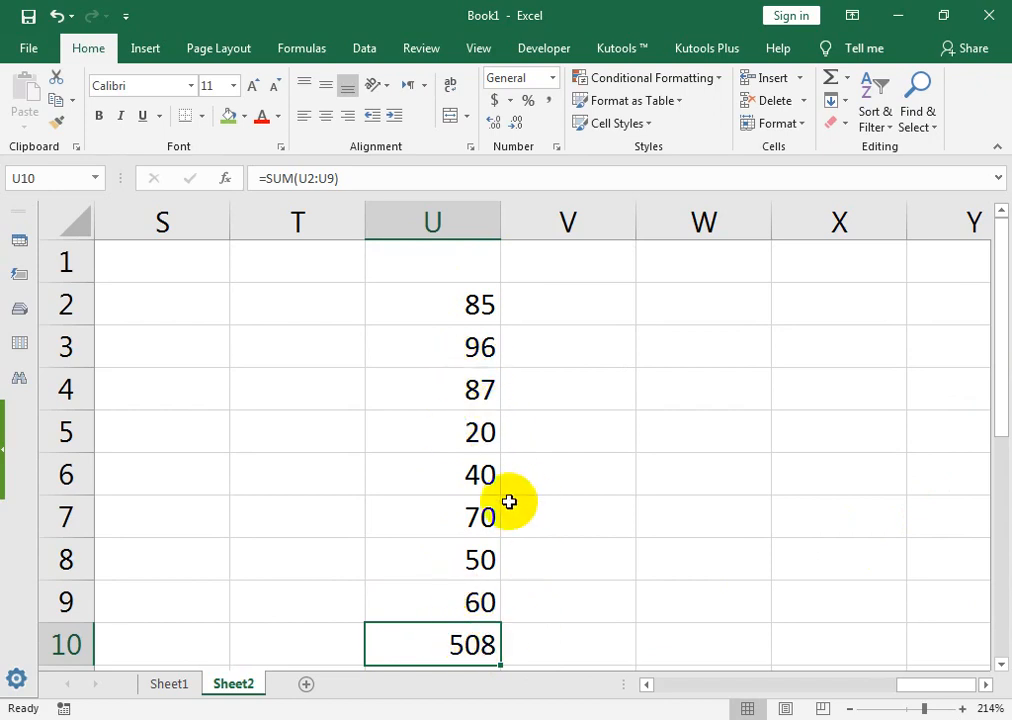
Step: Change U7 to 62, U5 to 2000, U8 to 3500, U2 to 1500 and U3 to 6598
{"action": "left_click", "coordinate": [480, 517]}
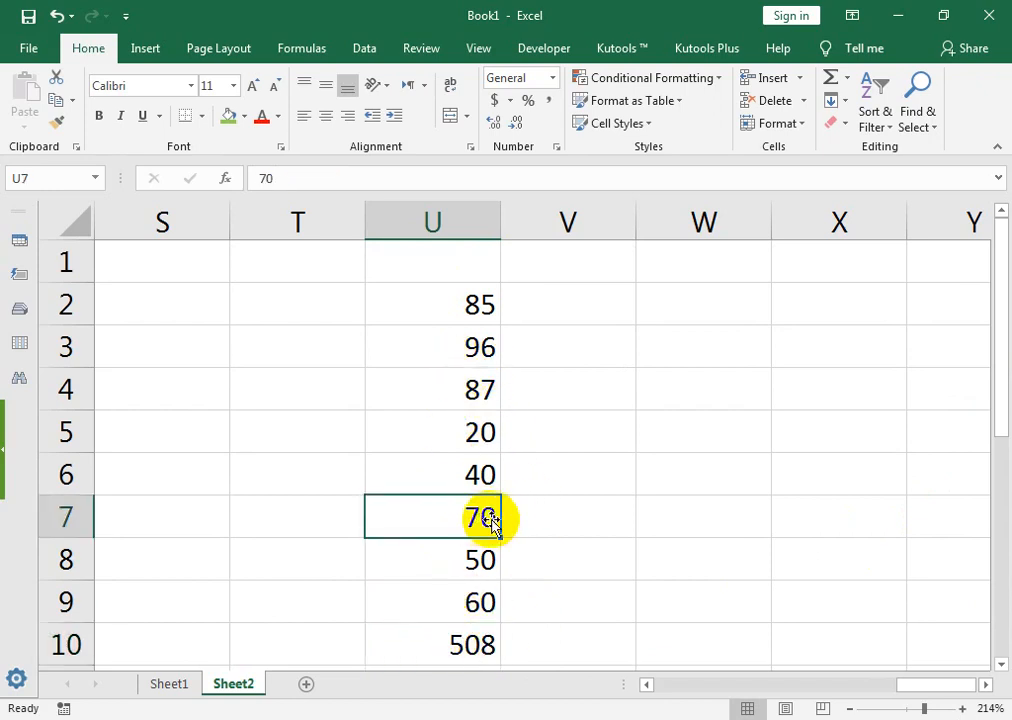
{"action": "type", "text": "62"}
{"action": "key", "text": "Return"}
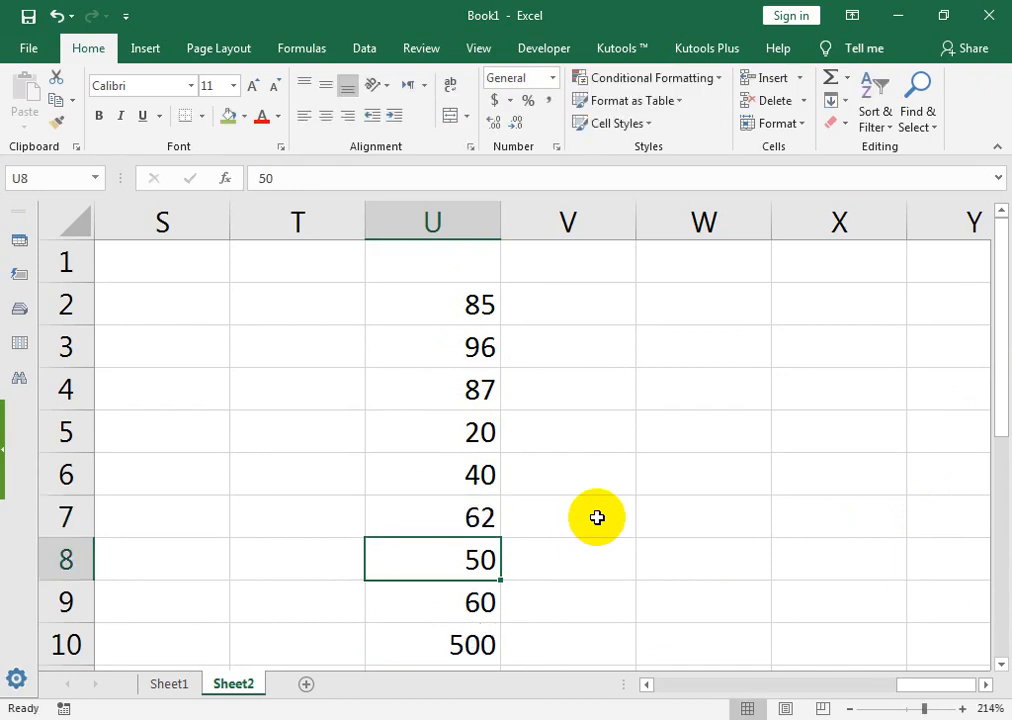
{"action": "left_click", "coordinate": [413, 655]}
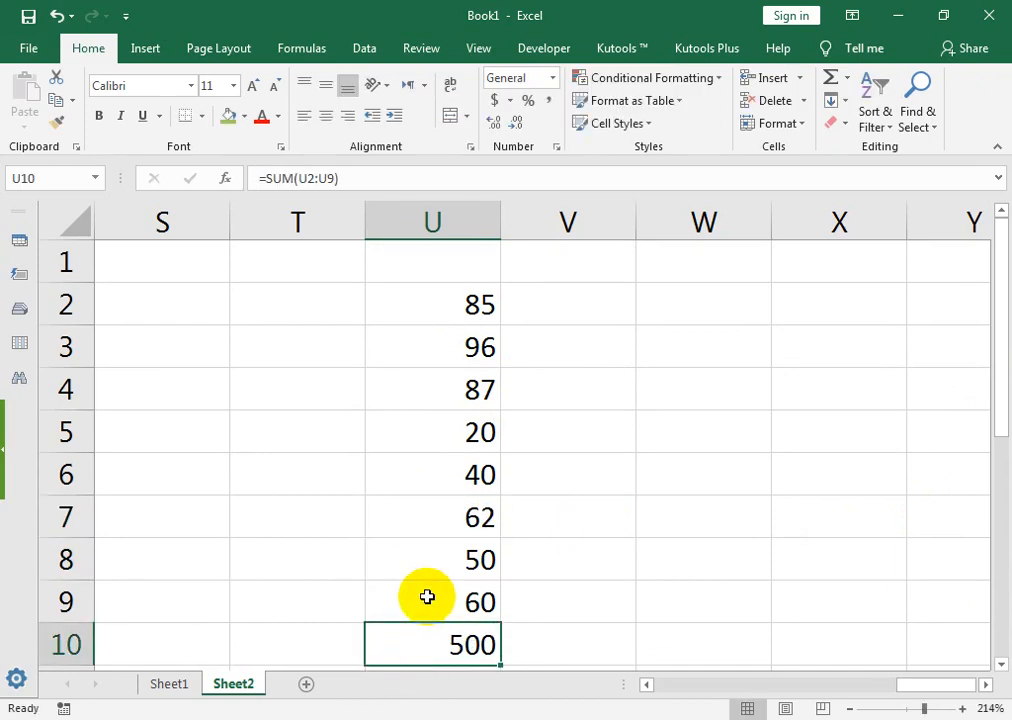
{"action": "left_click", "coordinate": [481, 430]}
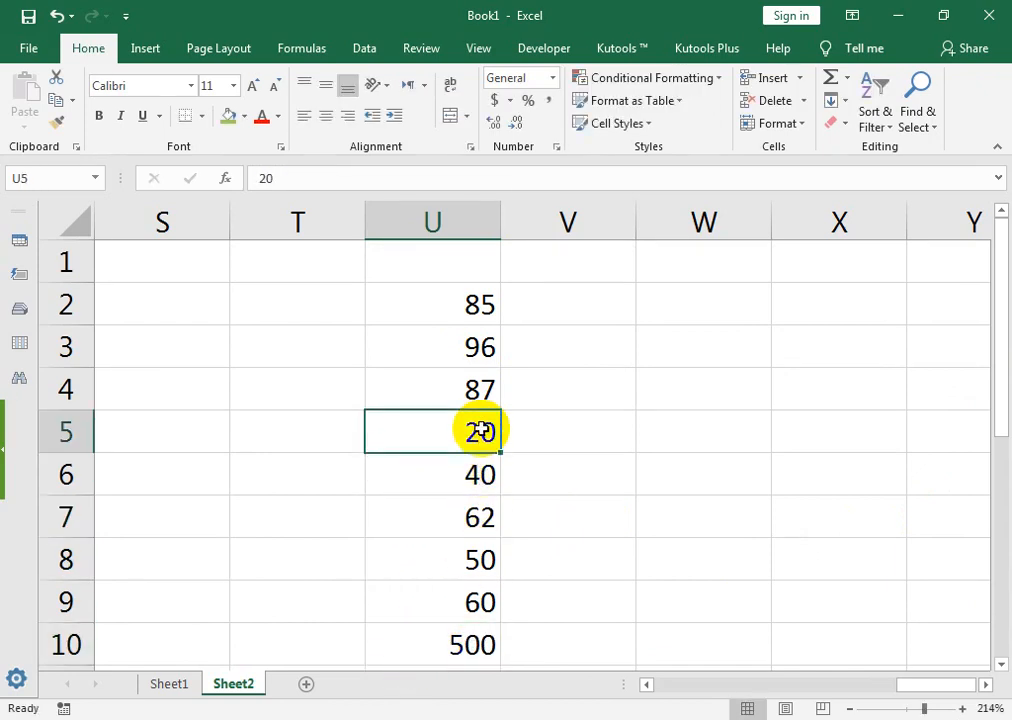
{"action": "type", "text": "20"}
{"action": "key", "text": "Return"}
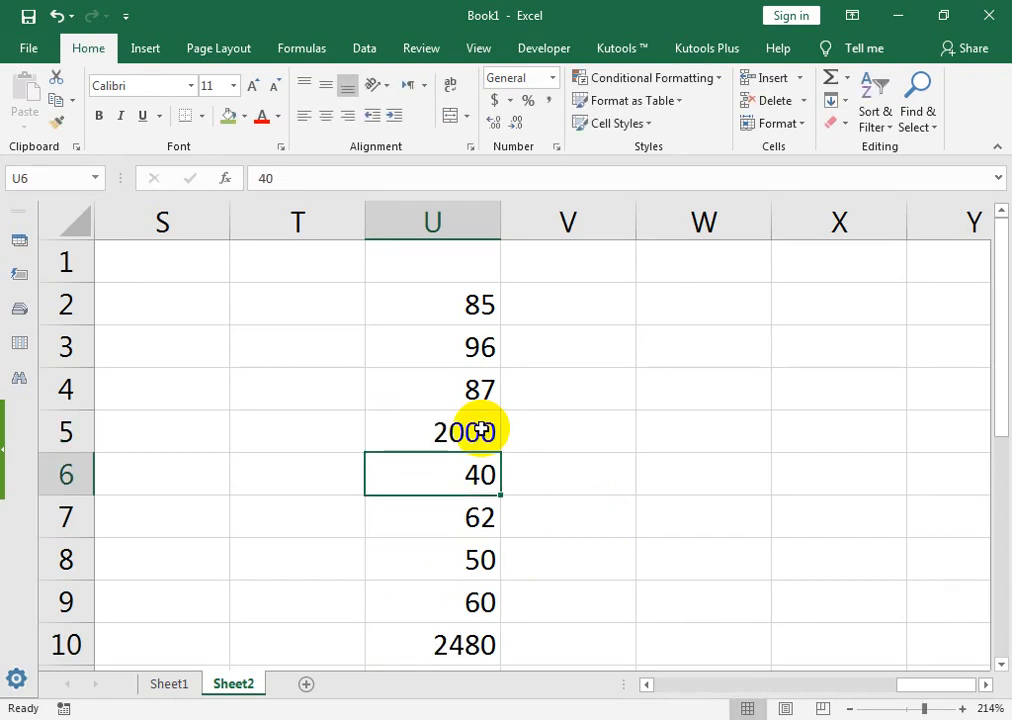
{"action": "left_click", "coordinate": [463, 555]}
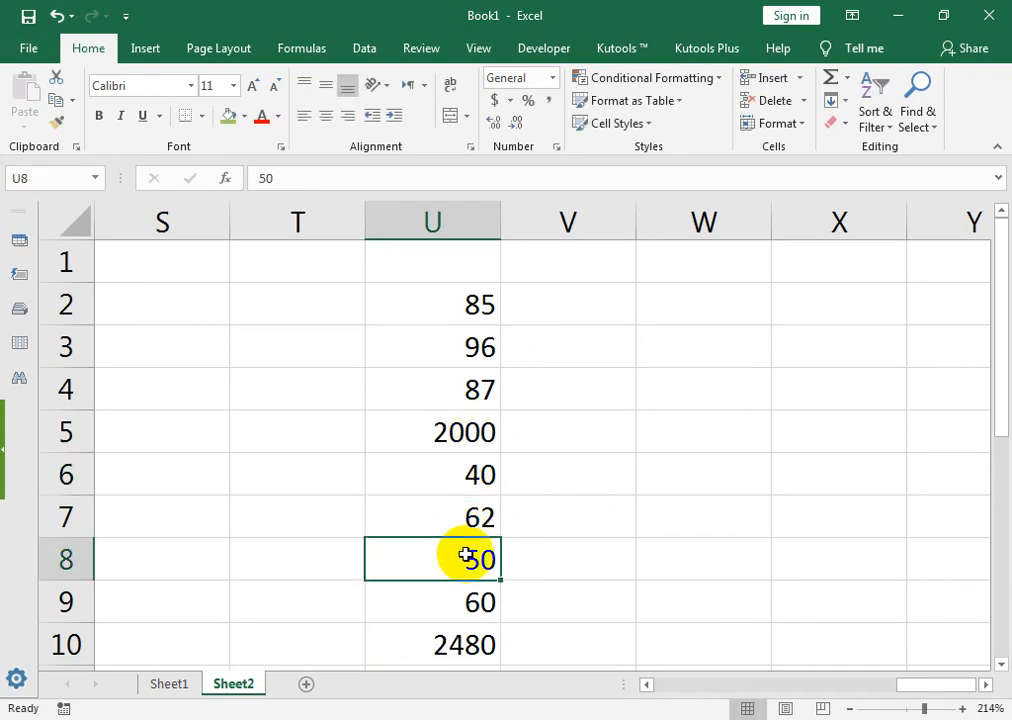
{"action": "type", "text": "3500"}
{"action": "key", "text": "Return"}
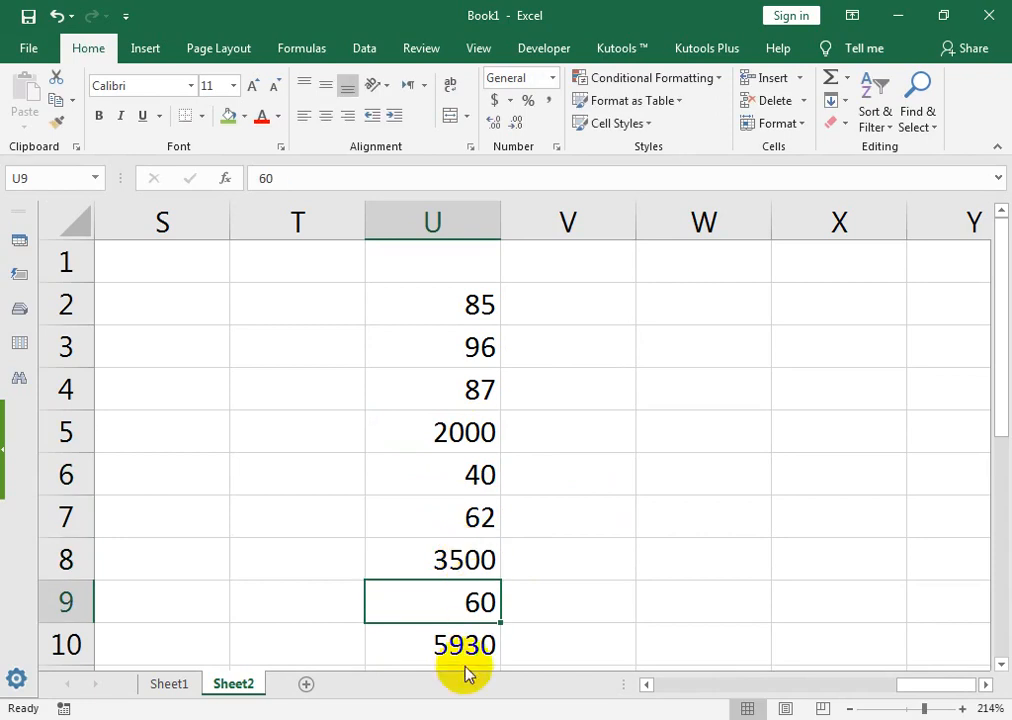
{"action": "left_click", "coordinate": [491, 313]}
{"action": "type", "text": "1500"}
{"action": "key", "text": "Return"}
{"action": "type", "text": "6"}
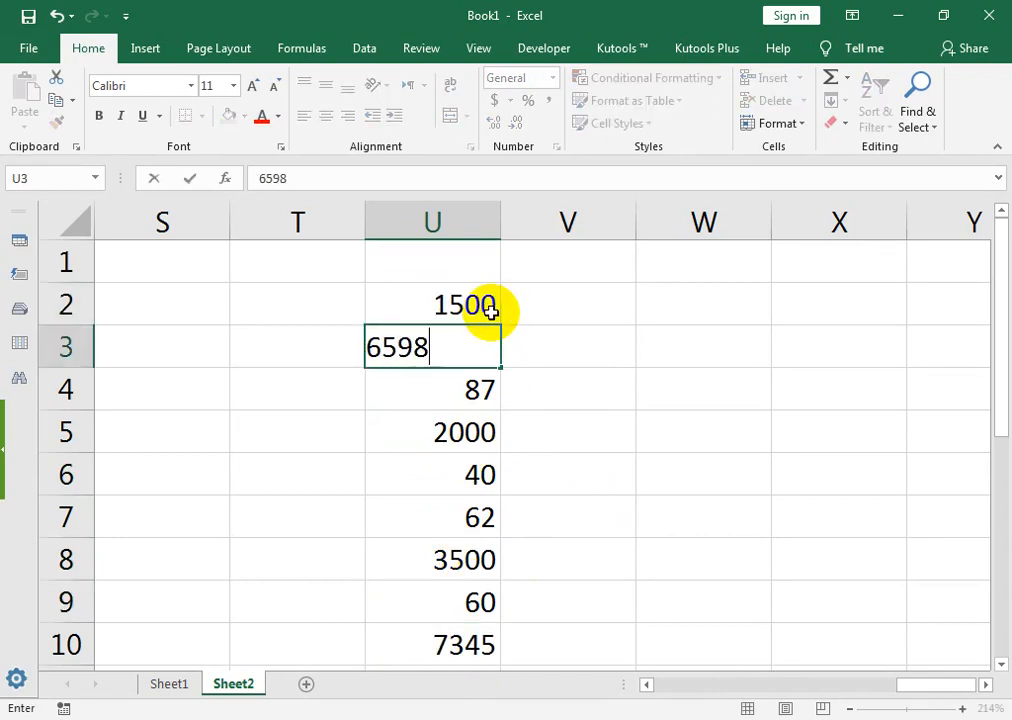
{"action": "type", "text": "598"}
{"action": "key", "text": "Return"}
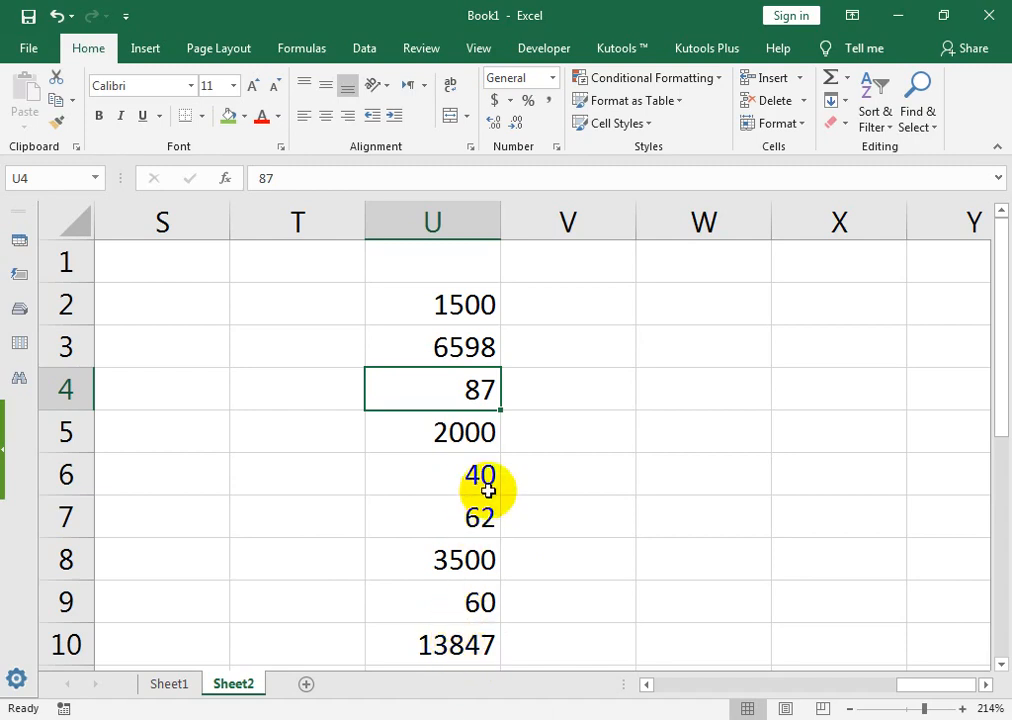
Step: Goal Seek U10 to 14556 by changing U6, keeping the solution of 749
{"action": "left_click", "coordinate": [467, 651]}
{"action": "left_click", "coordinate": [370, 50]}
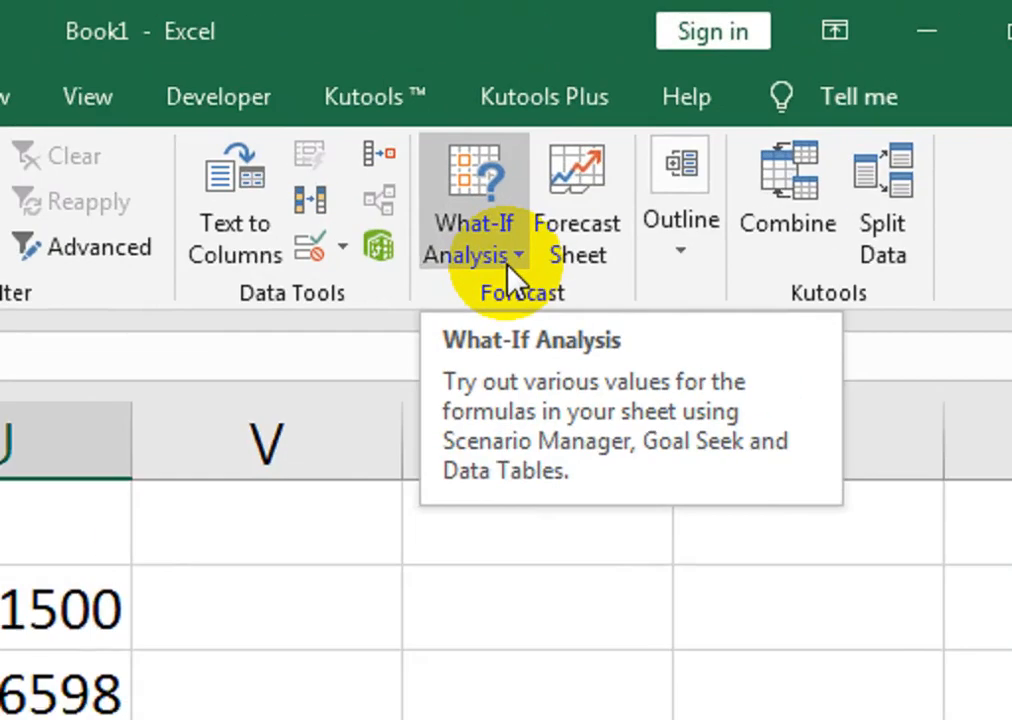
{"action": "left_click", "coordinate": [512, 278]}
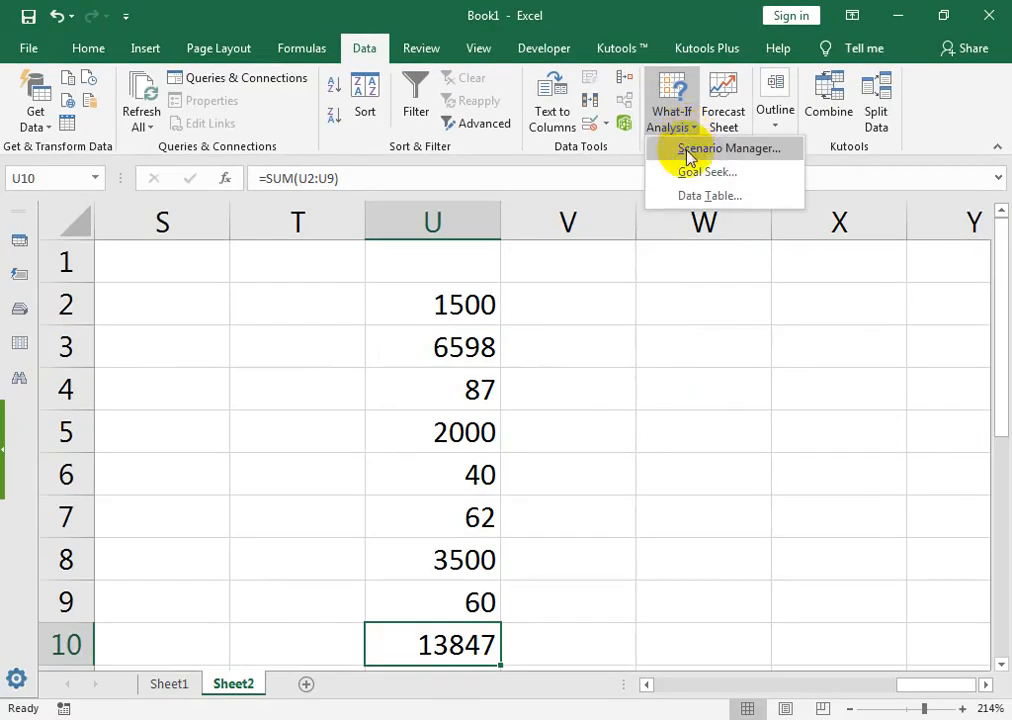
{"action": "left_click", "coordinate": [689, 175]}
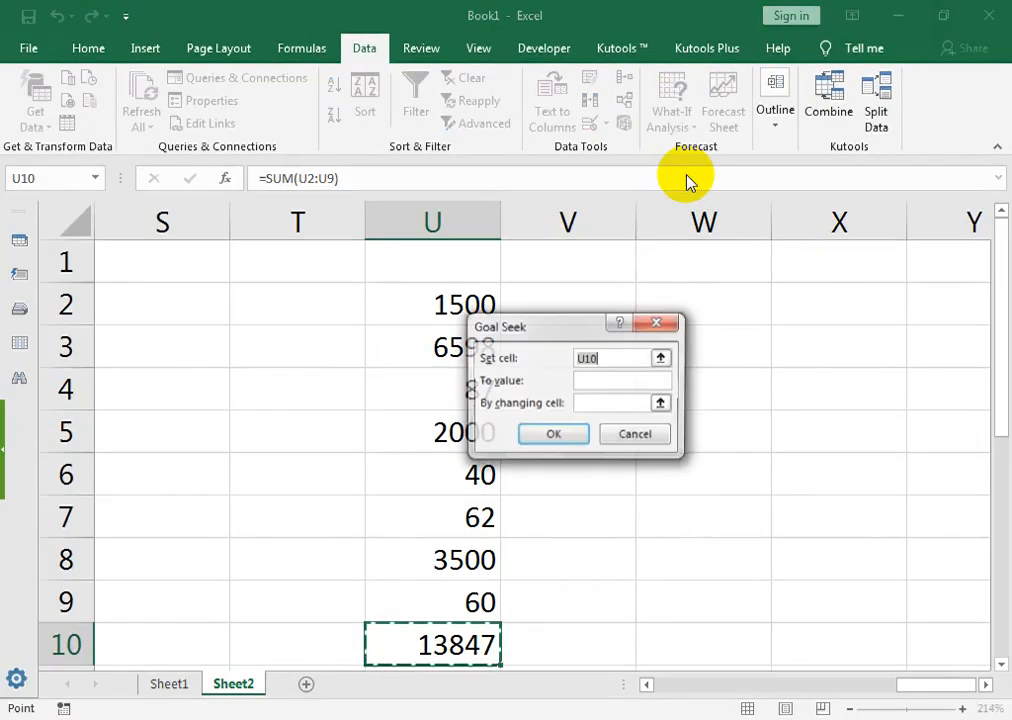
{"action": "left_click_drag", "start_coordinate": [553, 330], "coordinate": [588, 410]}
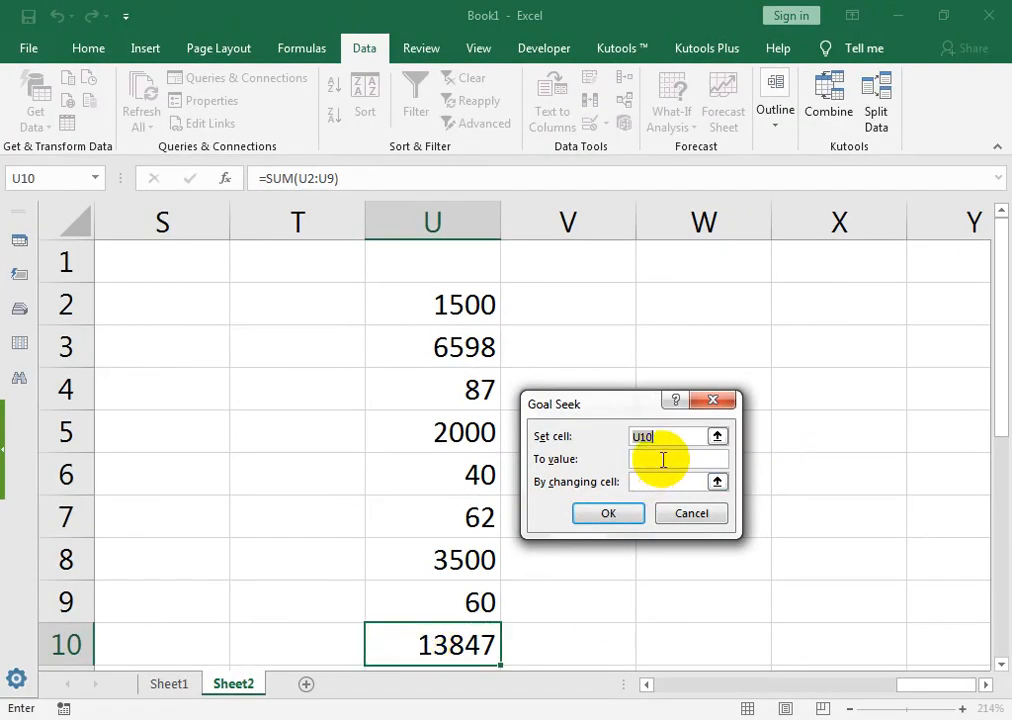
{"action": "left_click", "coordinate": [663, 459]}
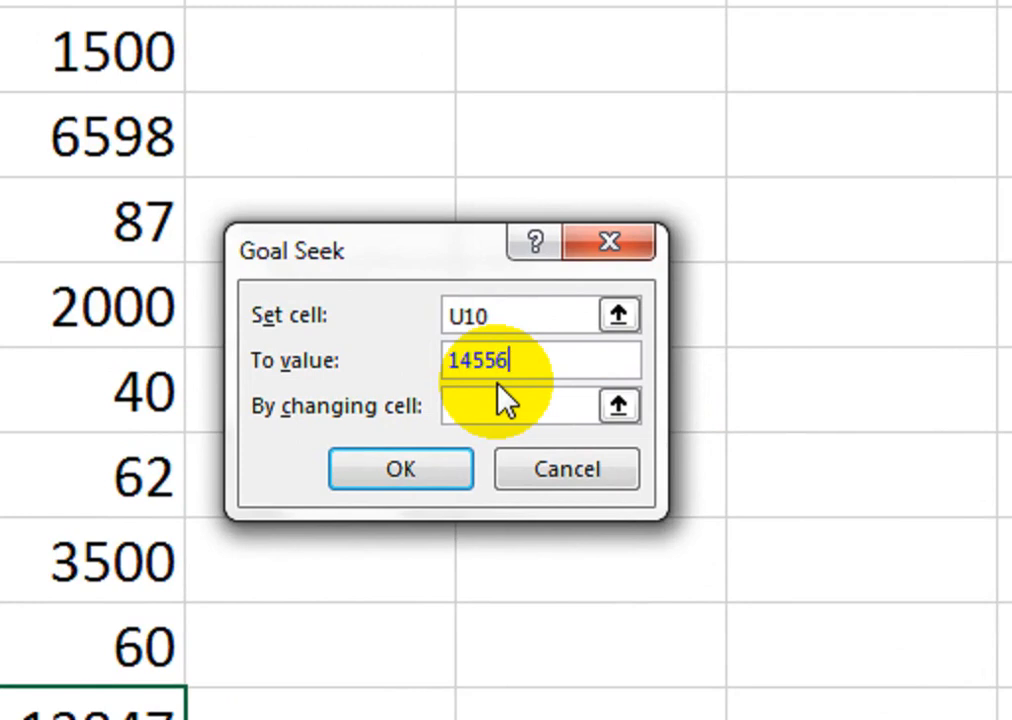
{"action": "left_click", "coordinate": [500, 408]}
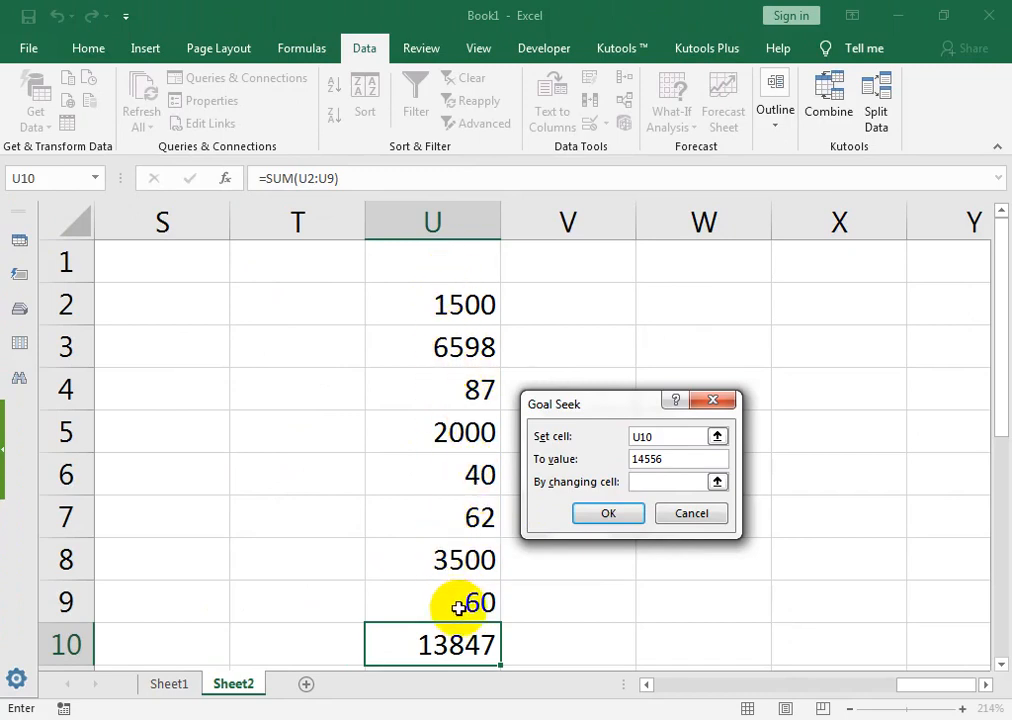
{"action": "left_click", "coordinate": [469, 482]}
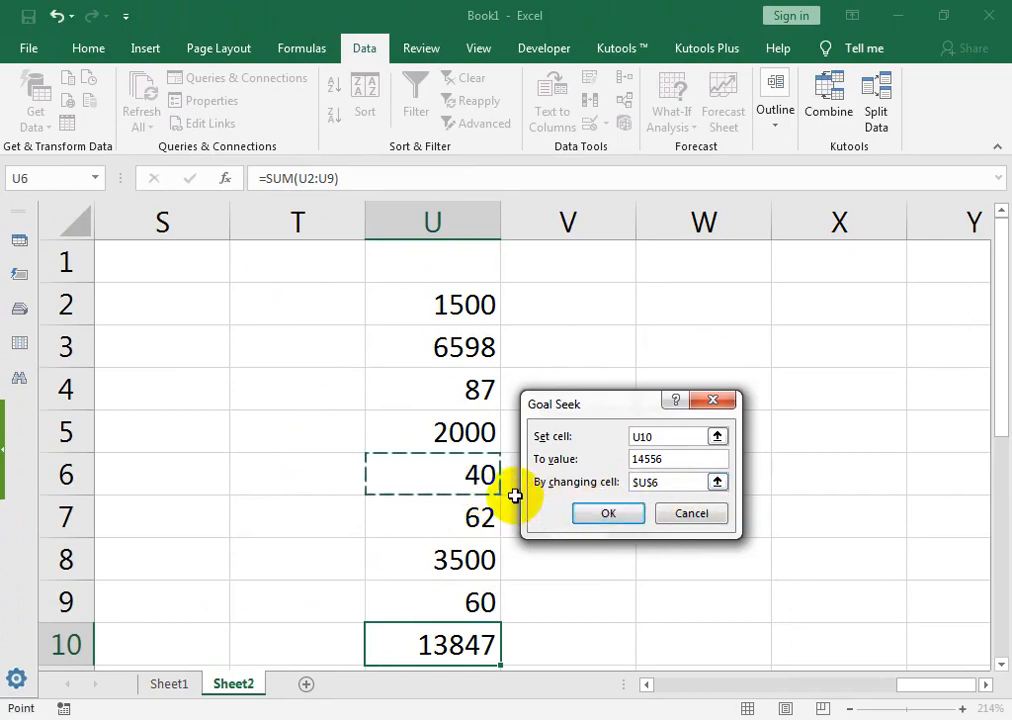
{"action": "left_click", "coordinate": [636, 527]}
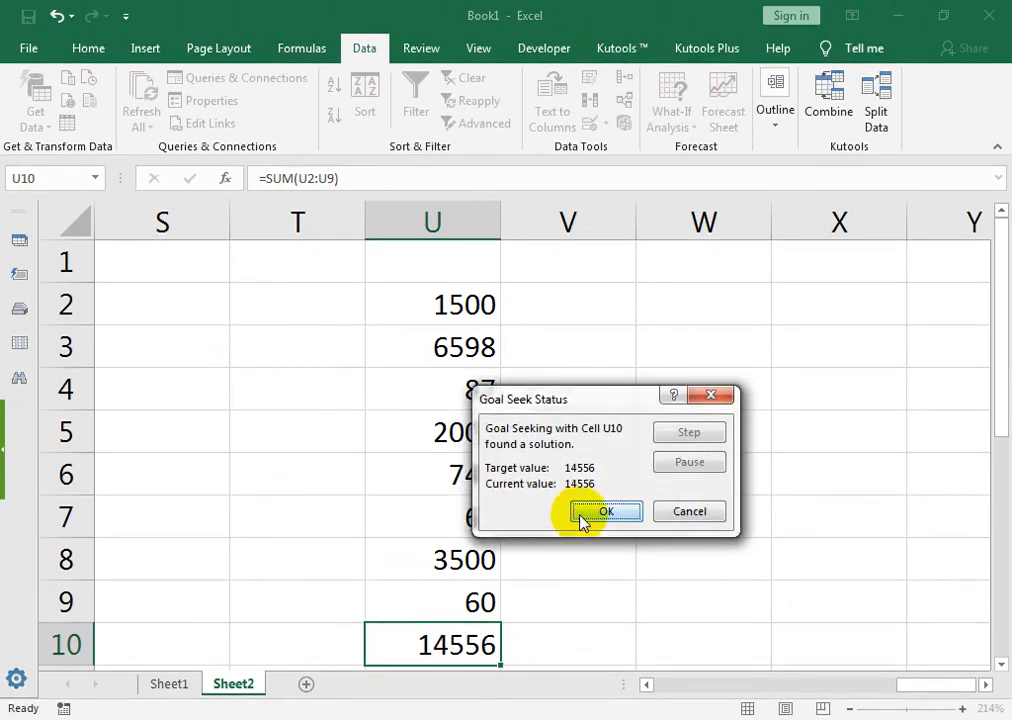
{"action": "left_click_drag", "start_coordinate": [583, 402], "coordinate": [620, 393]}
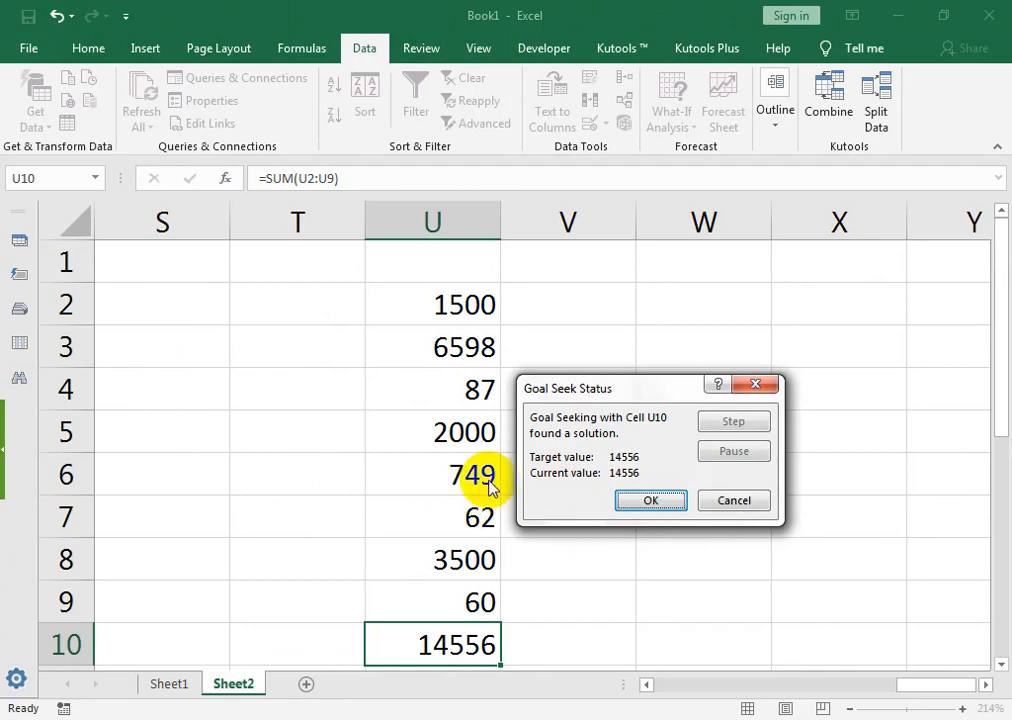
{"action": "left_click", "coordinate": [626, 499]}
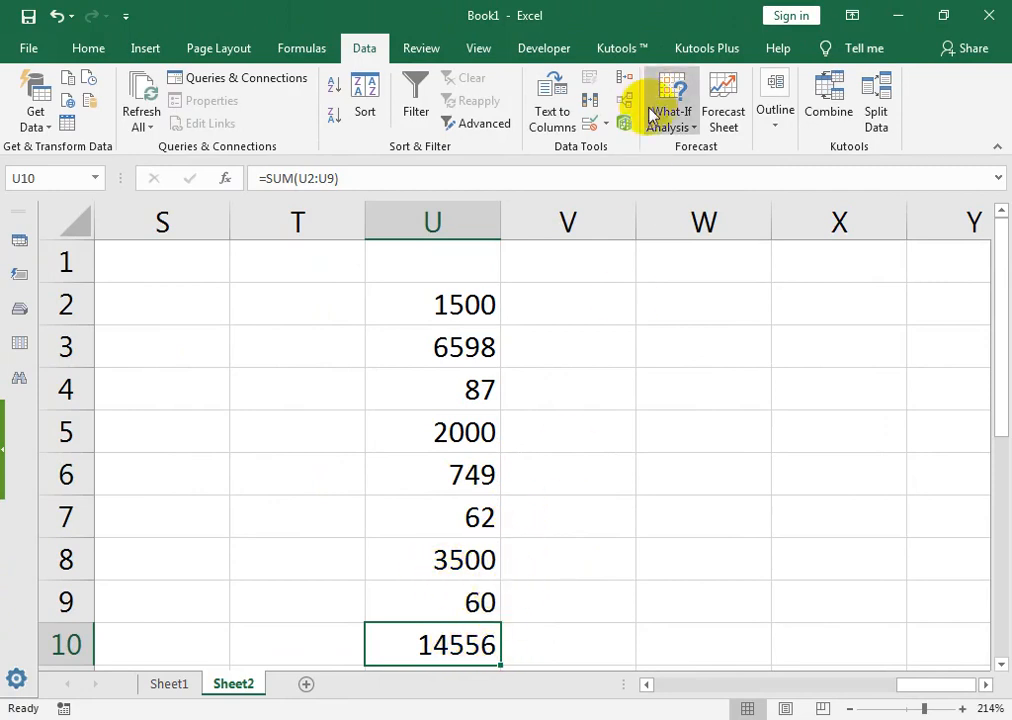
Step: Goal Seek U10 to 10000 by changing U3, accepting U3 as 2042
{"action": "left_click", "coordinate": [684, 124]}
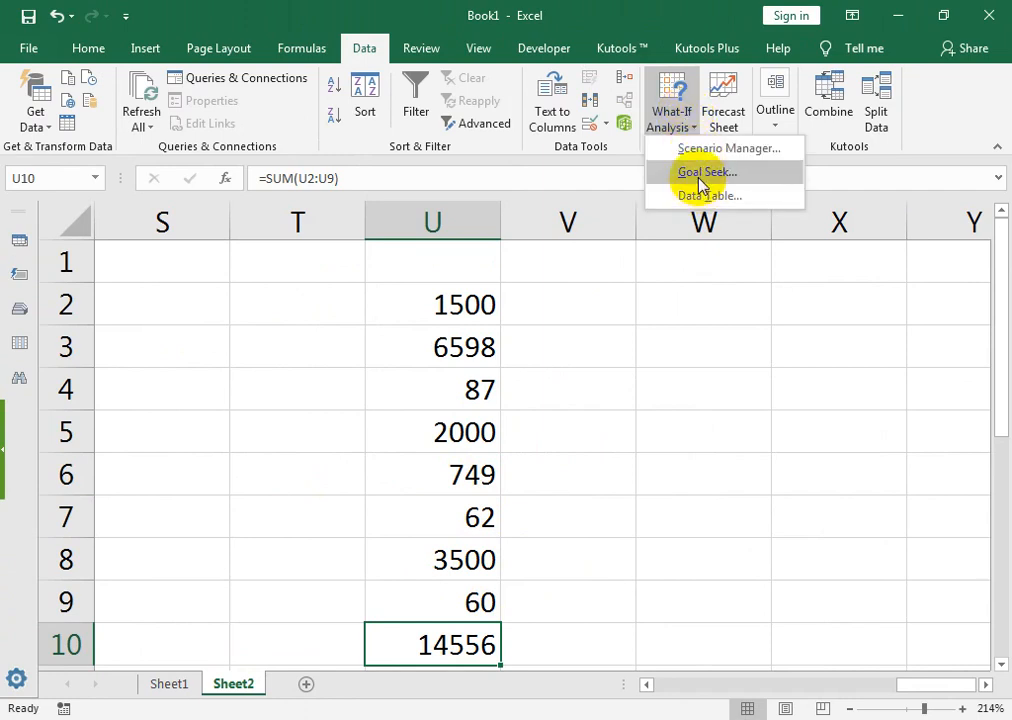
{"action": "left_click", "coordinate": [700, 185]}
{"action": "left_click", "coordinate": [660, 445]}
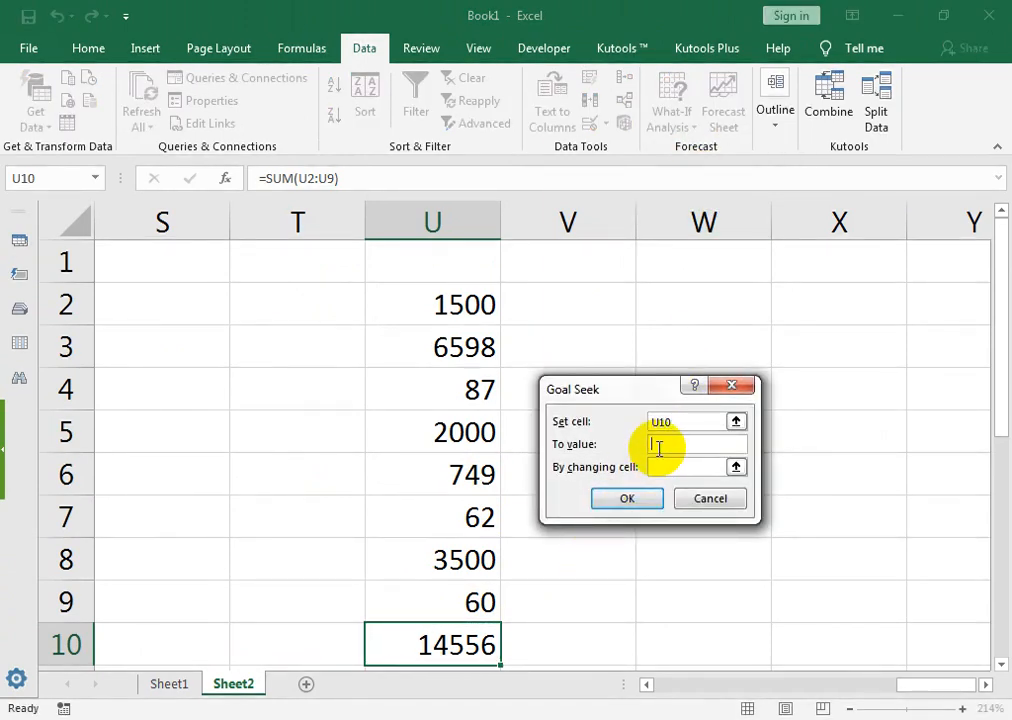
{"action": "left_click", "coordinate": [665, 467]}
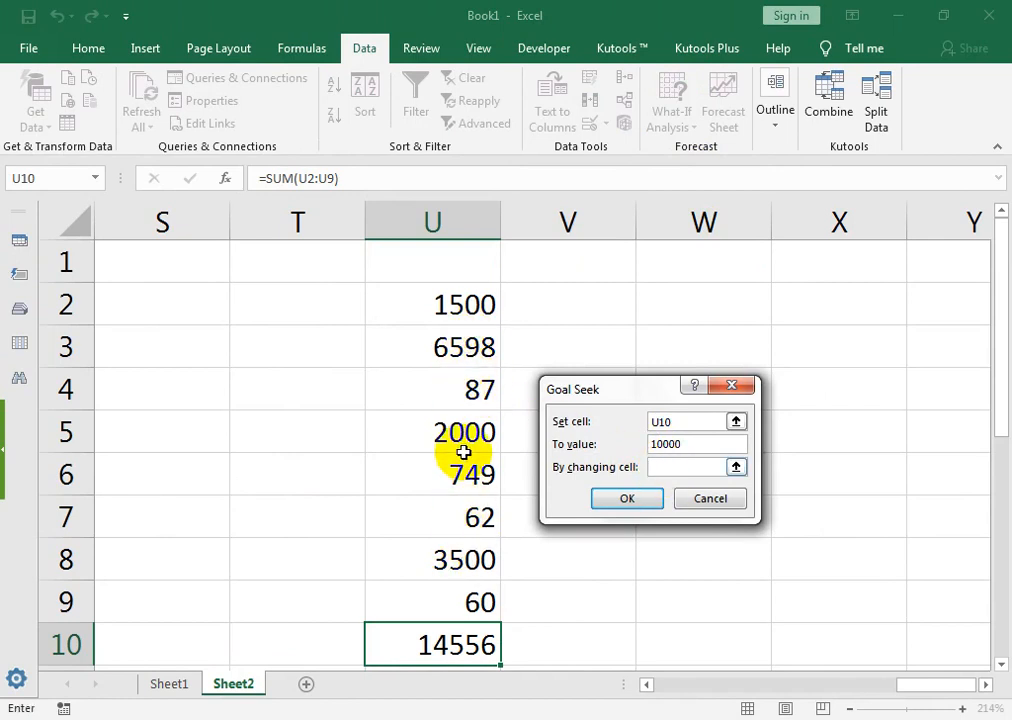
{"action": "left_click", "coordinate": [437, 348]}
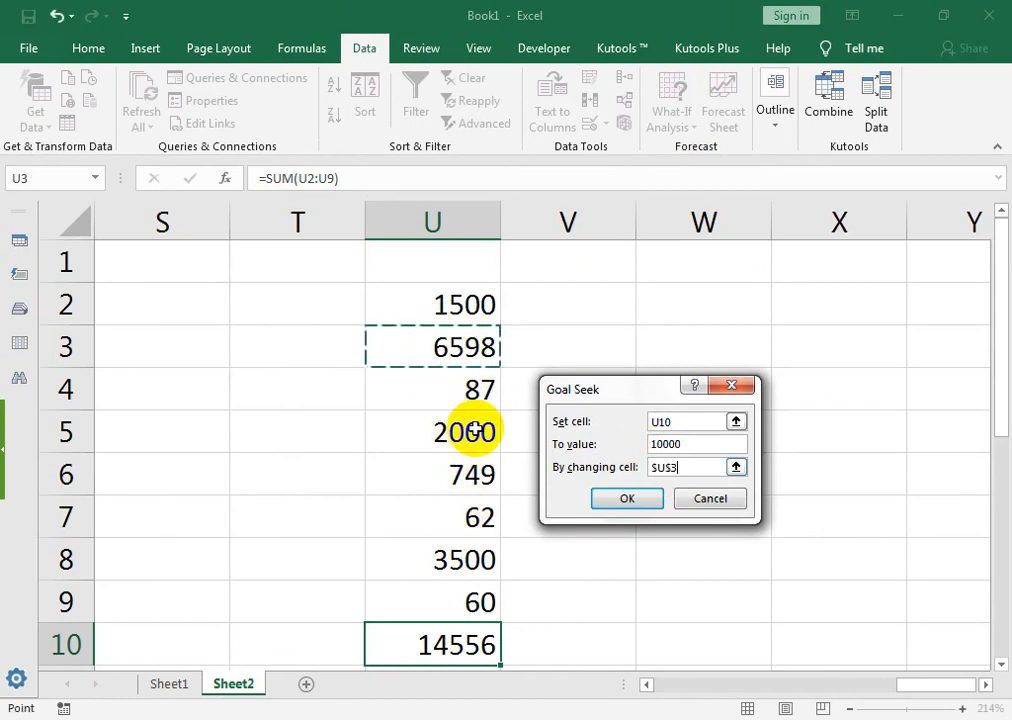
{"action": "left_click", "coordinate": [603, 496]}
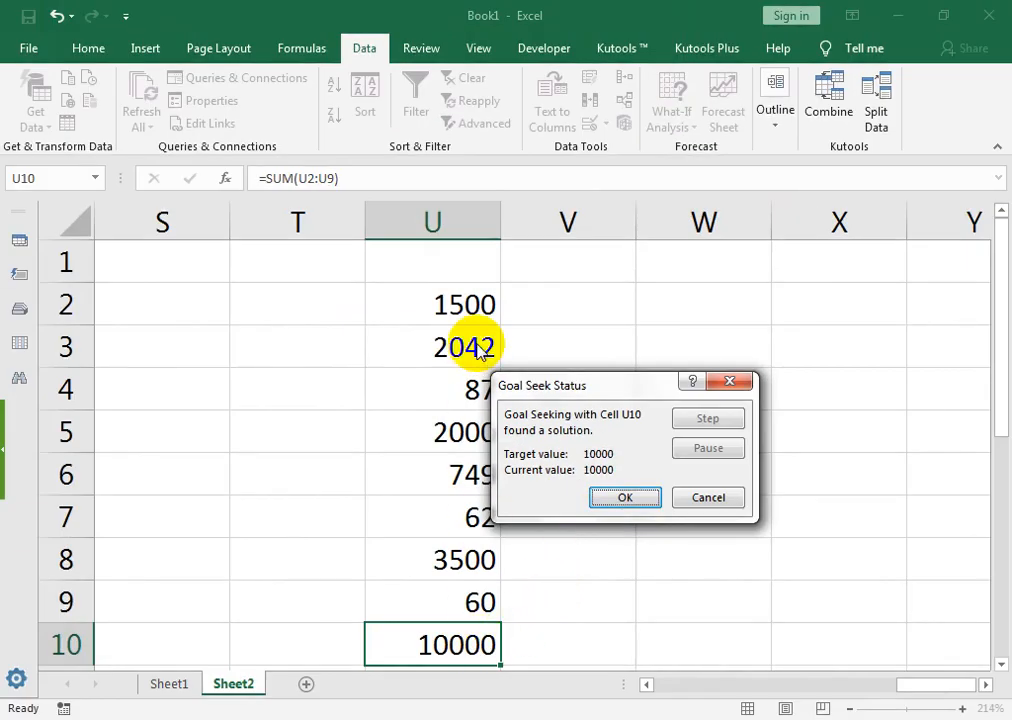
{"action": "left_click", "coordinate": [634, 498]}
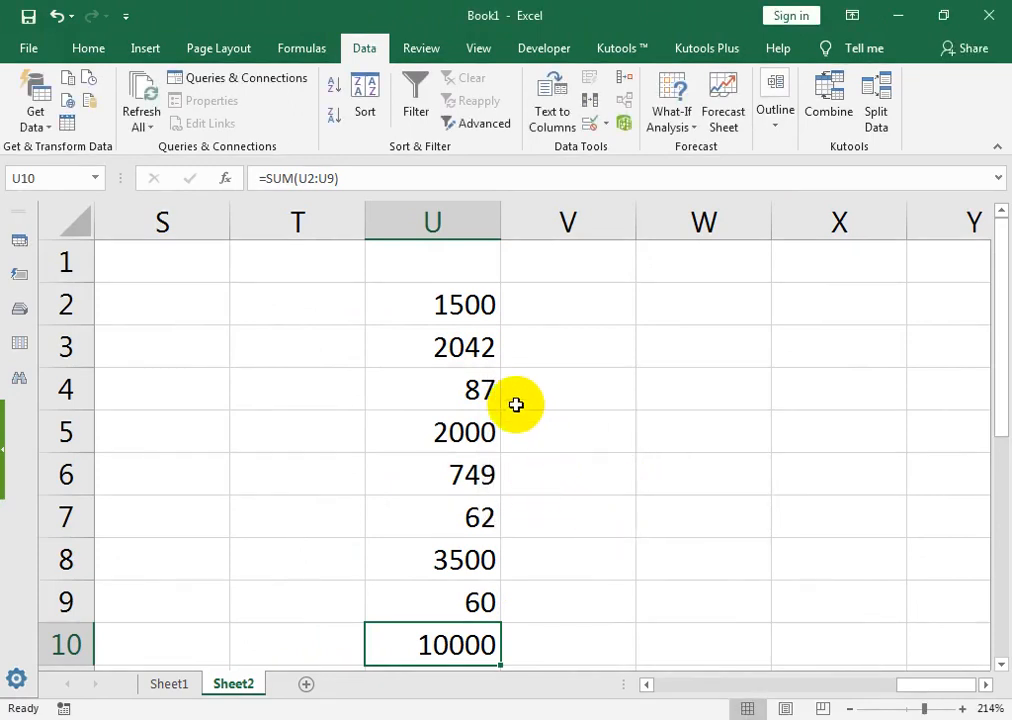
{"action": "key", "text": "ctrl+Up"}
Step: Select U2:U6 and give the cells a blue-grey fill
{"action": "left_click", "coordinate": [458, 474], "text": "shift"}
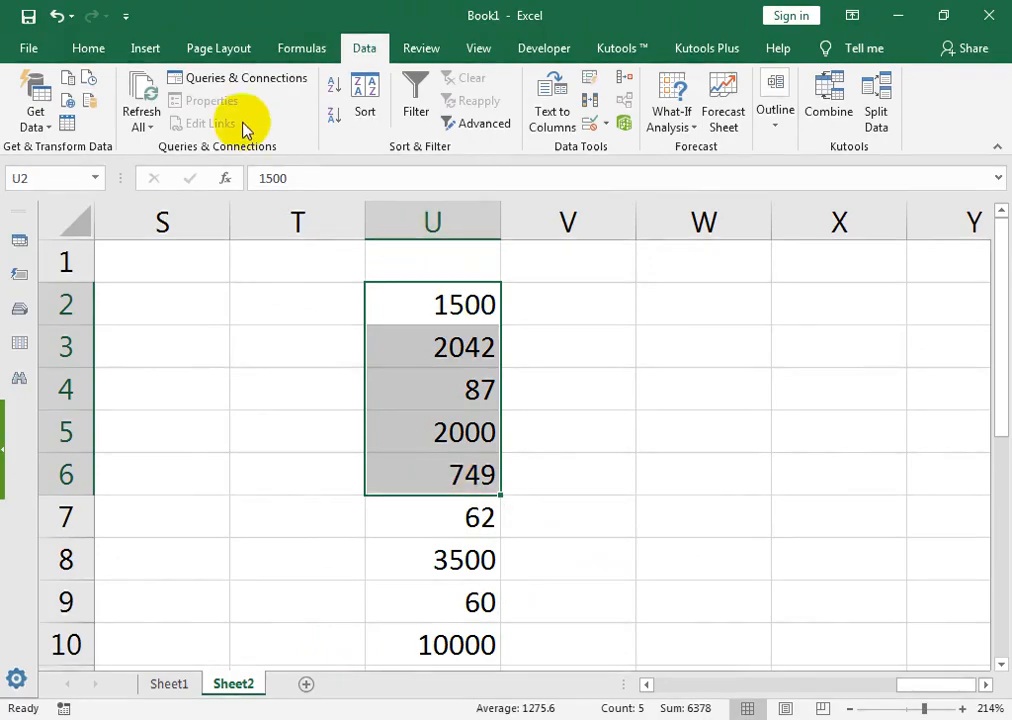
{"action": "left_click", "coordinate": [28, 46]}
{"action": "left_click", "coordinate": [32, 38]}
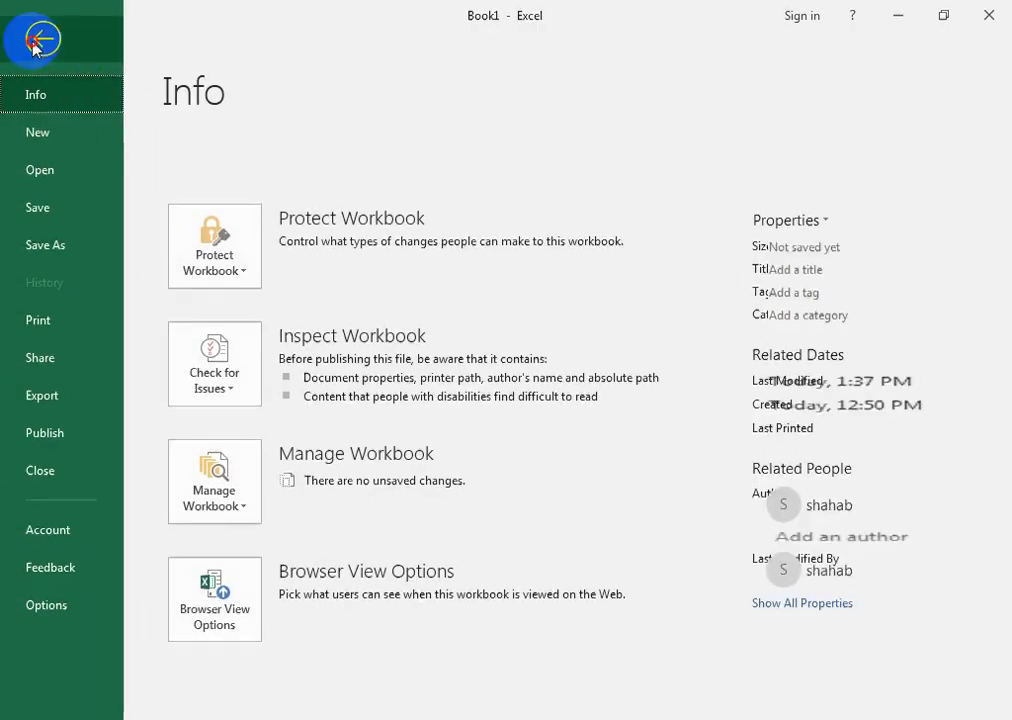
{"action": "left_click", "coordinate": [82, 54]}
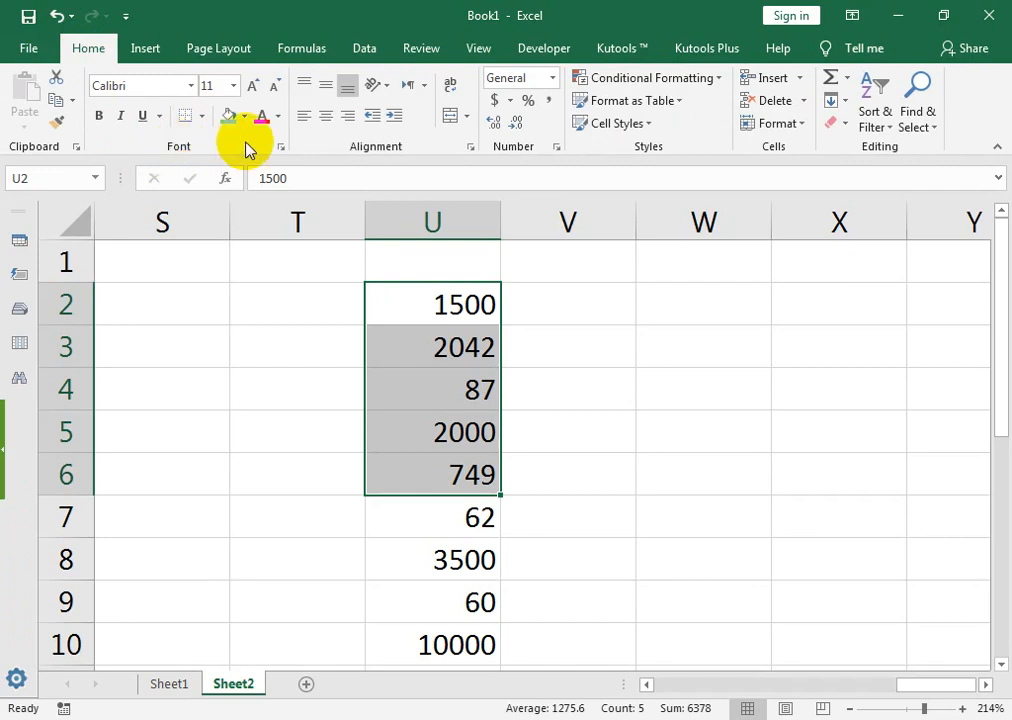
{"action": "left_click", "coordinate": [244, 116]}
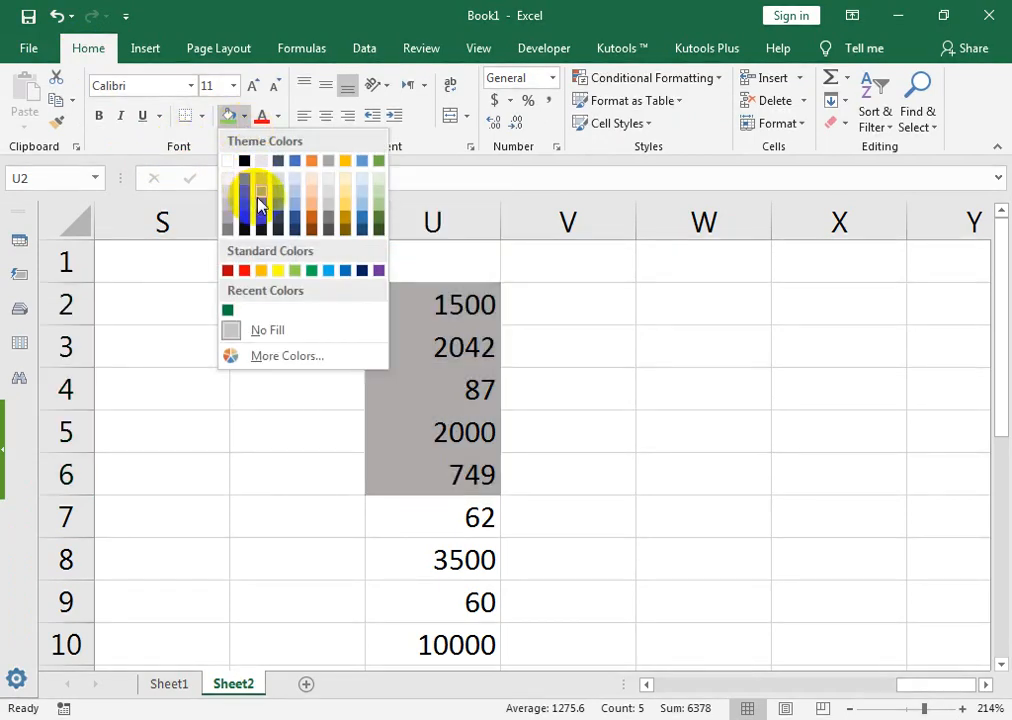
{"action": "left_click", "coordinate": [276, 199]}
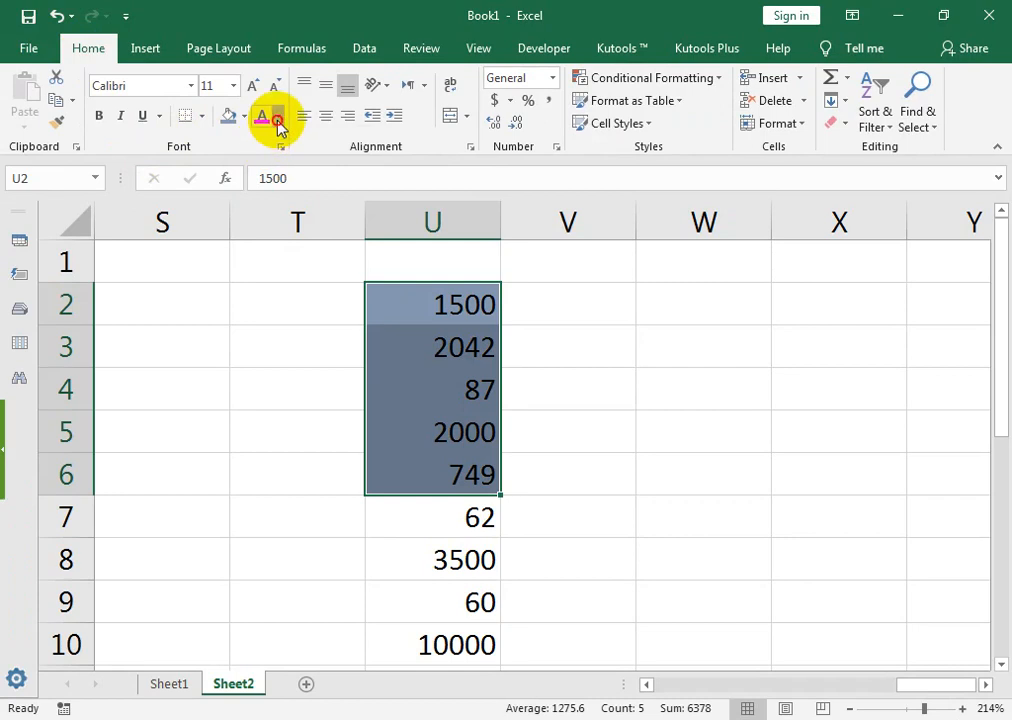
Step: Make the U2:U6 numbers white, bold and centred
{"action": "left_click", "coordinate": [276, 116]}
{"action": "left_click", "coordinate": [260, 186]}
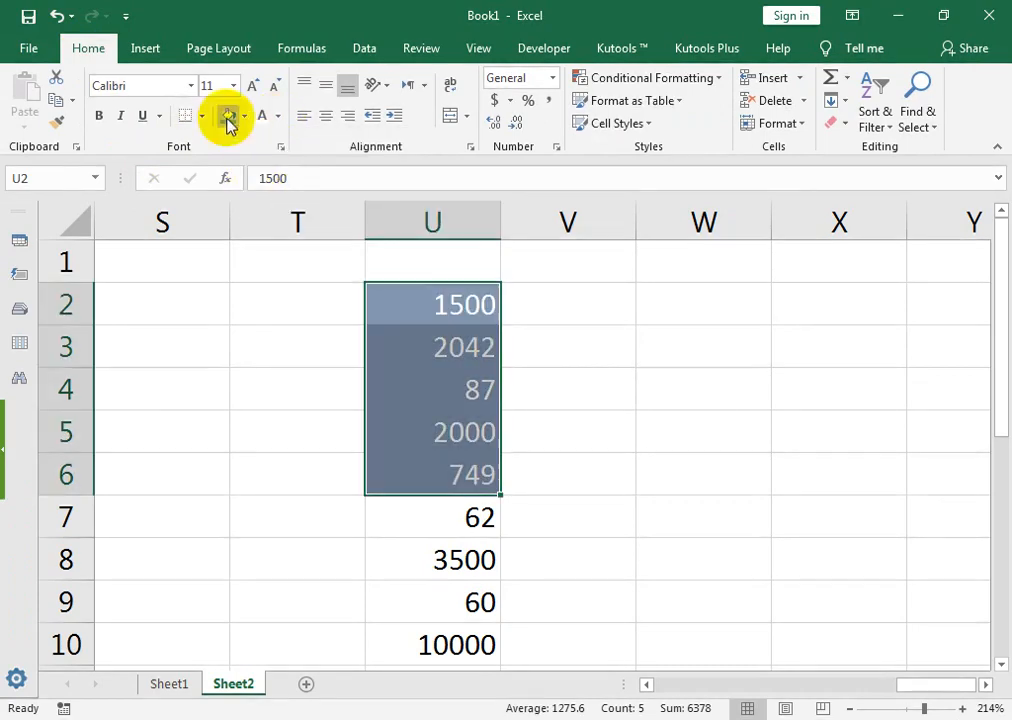
{"action": "left_click", "coordinate": [100, 117]}
{"action": "left_click", "coordinate": [325, 116]}
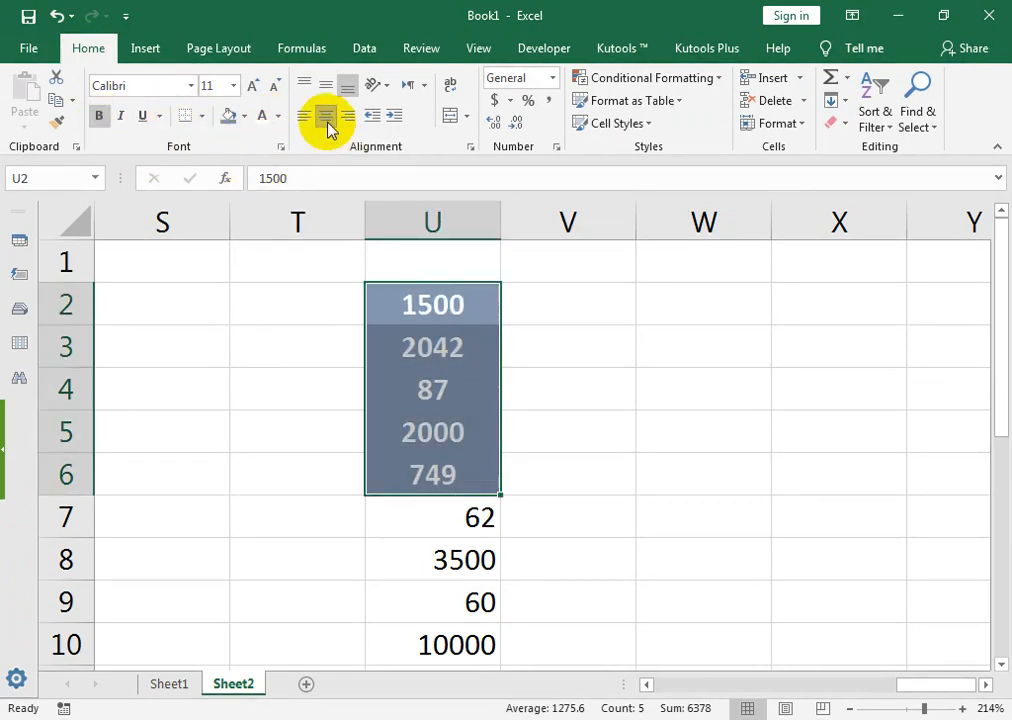
{"action": "left_click_drag", "start_coordinate": [567, 601], "coordinate": [25, 596]}
{"action": "left_click_drag", "start_coordinate": [311, 355], "coordinate": [317, 455]}
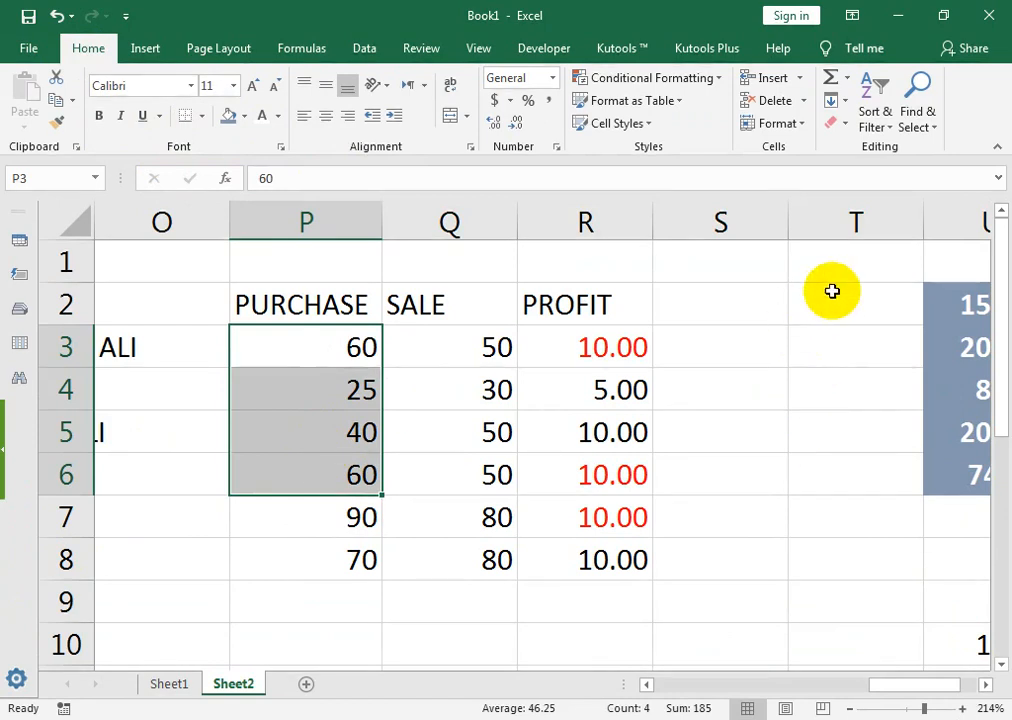
Step: Copy the U2:U6 formatting onto the PURCHASE values 60, 25, 40, 60 in P3:P6 with Format Painter
{"action": "left_click_drag", "start_coordinate": [953, 298], "coordinate": [963, 467]}
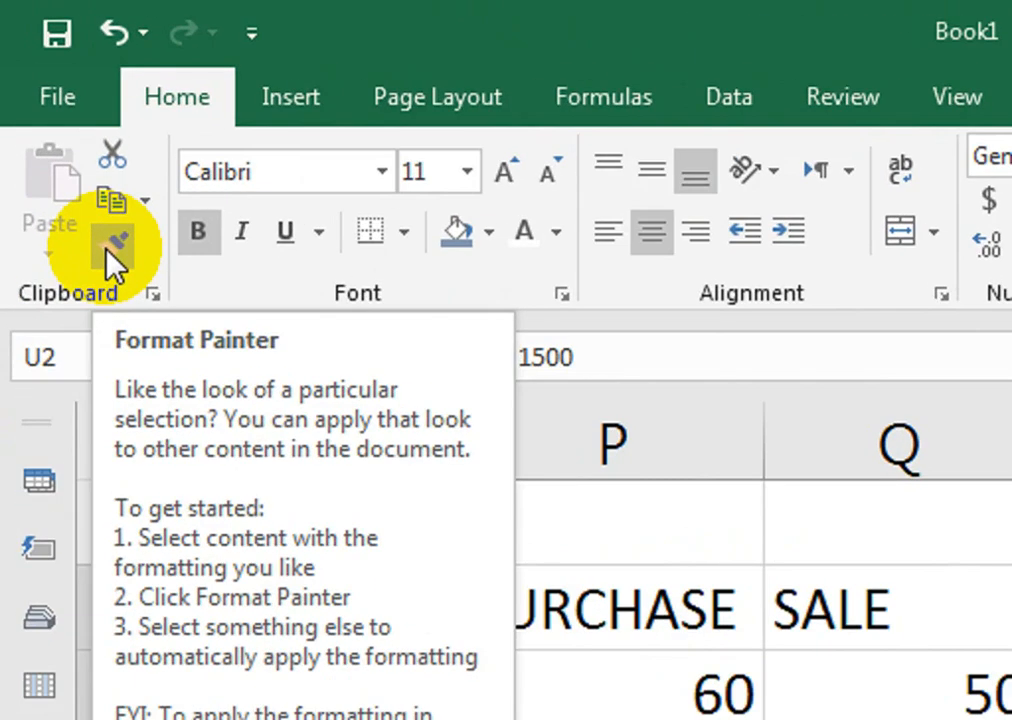
{"action": "left_click", "coordinate": [55, 126]}
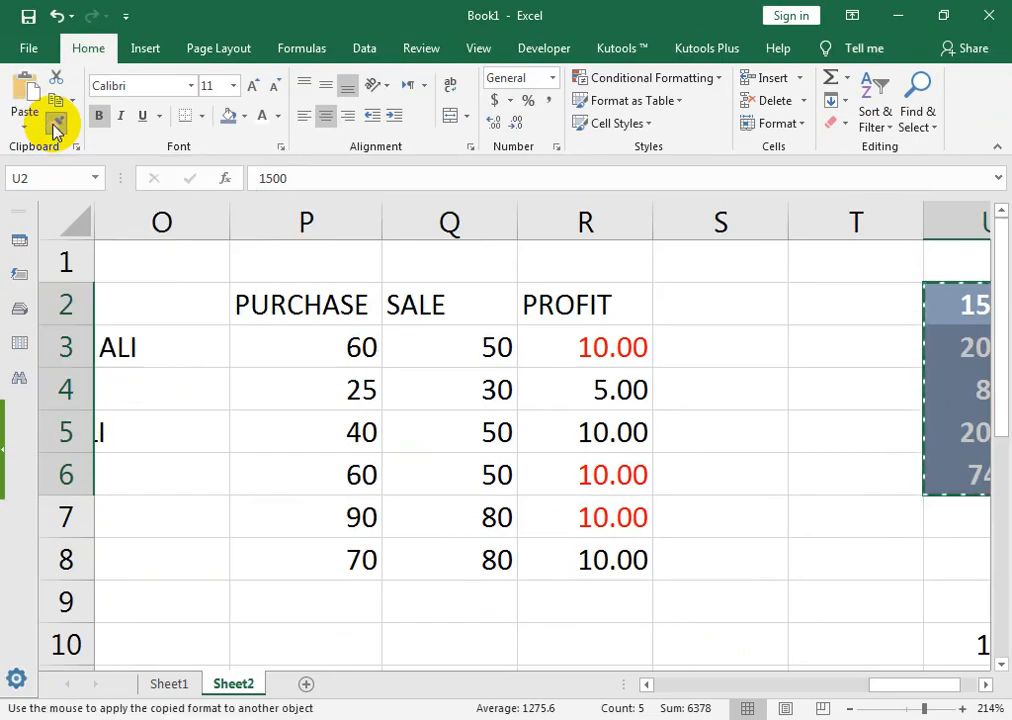
{"action": "mouse_move", "coordinate": [305, 350]}
{"action": "left_mouse_down"}
{"action": "mouse_move", "coordinate": [316, 497]}
{"action": "mouse_move", "coordinate": [316, 481]}
{"action": "left_mouse_up"}
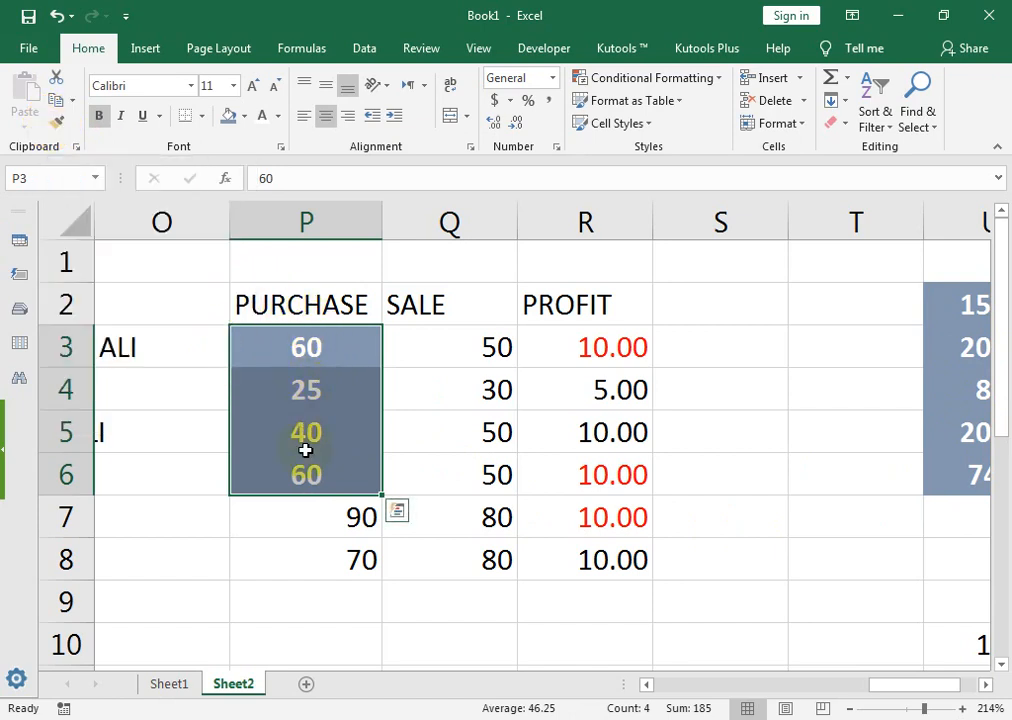
{"action": "key", "text": "ctrl+q"}
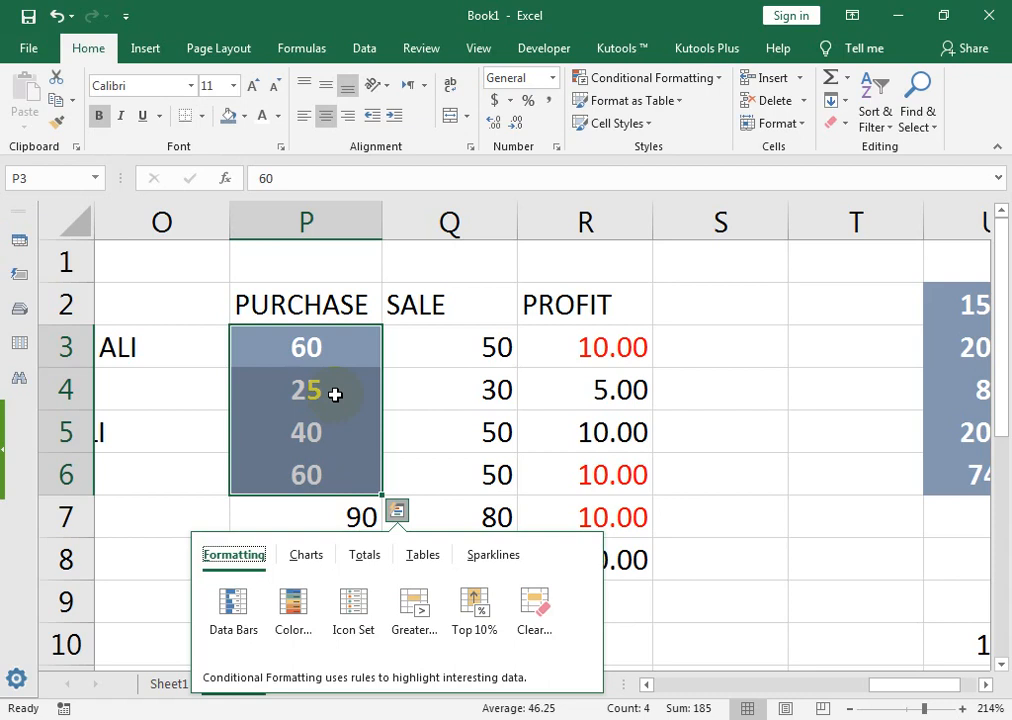
{"action": "left_click", "coordinate": [488, 354]}
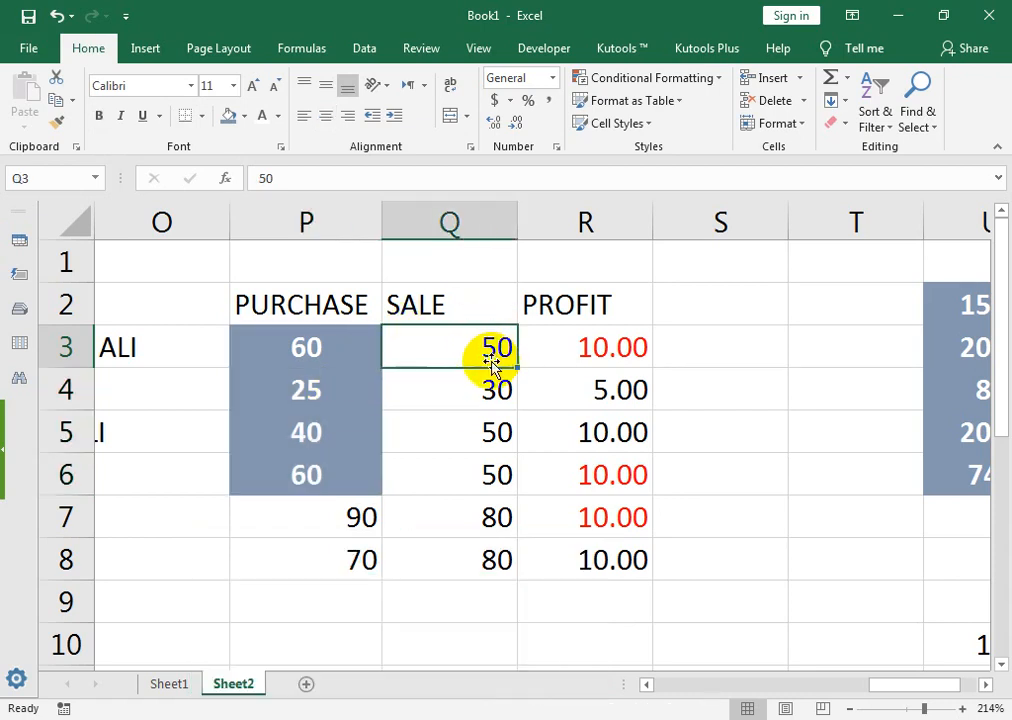
Step: Switch to the Chrome window showing the YouTube channel's Videos tab
{"action": "left_click", "coordinate": [336, 718]}
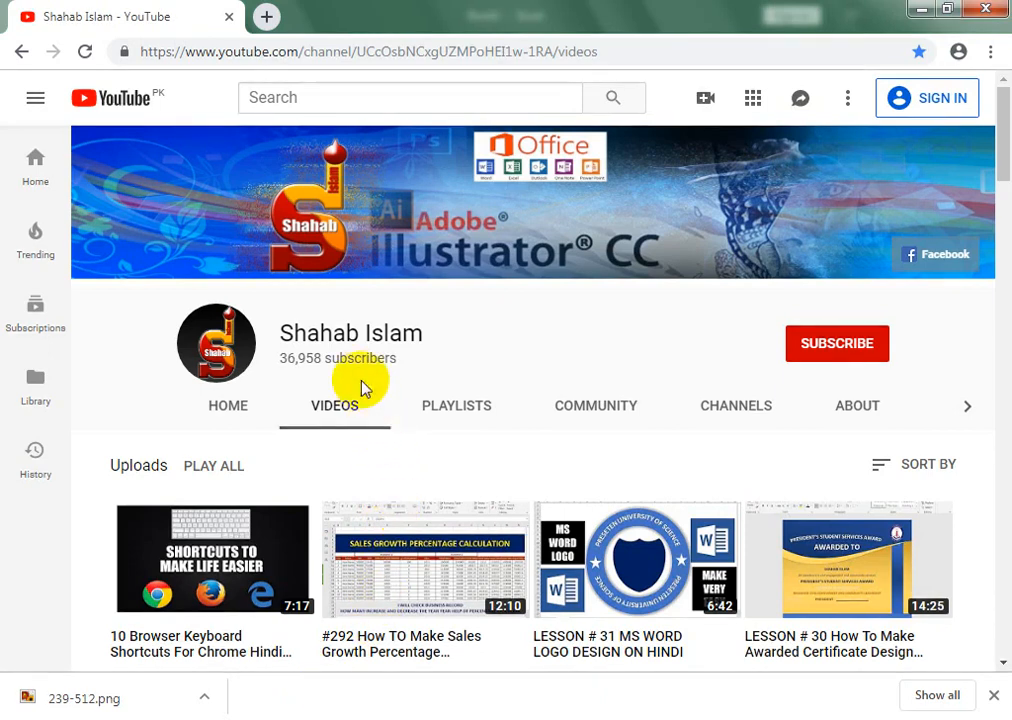